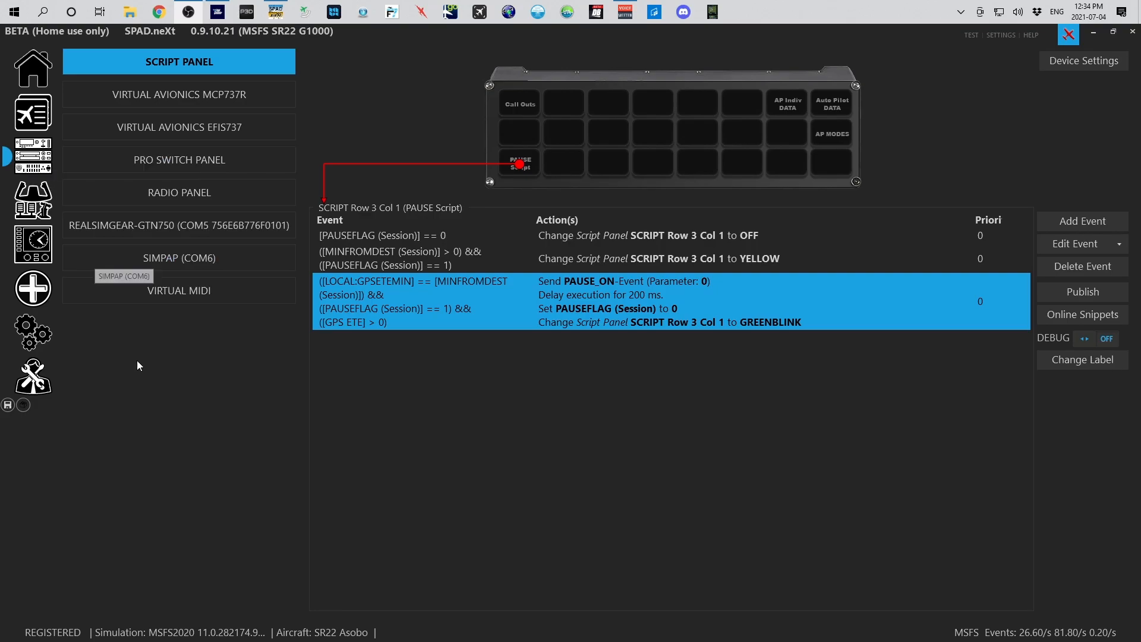
- Check the Script-Panel support option in the General.ScriptPanel device settings
{"action": "left_click", "coordinate": [48, 336]}
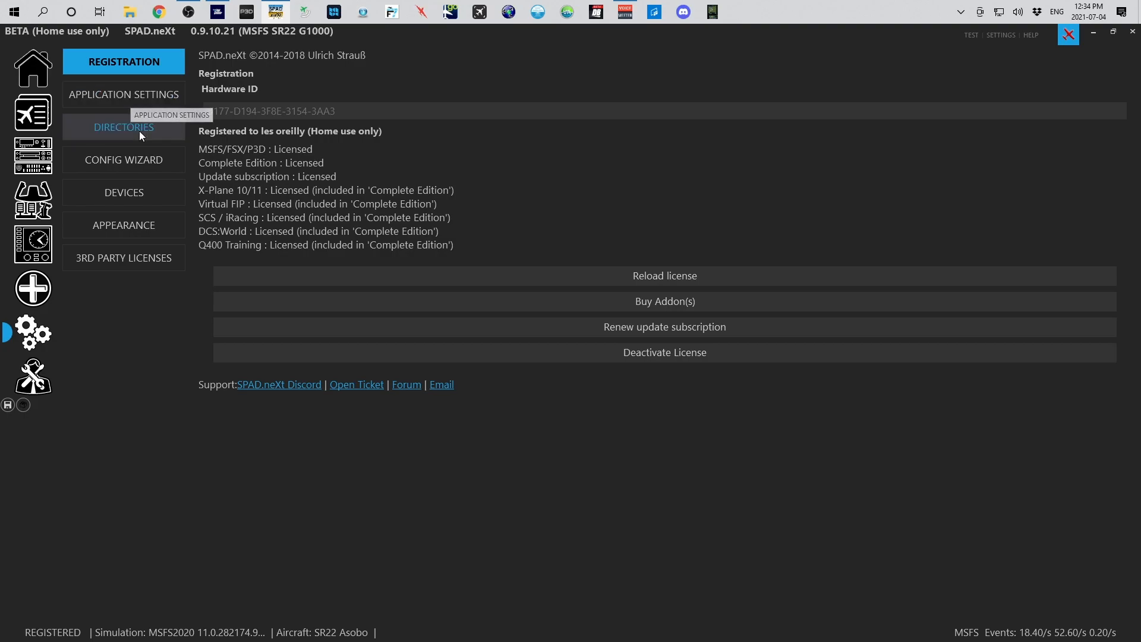
{"action": "left_click", "coordinate": [146, 191]}
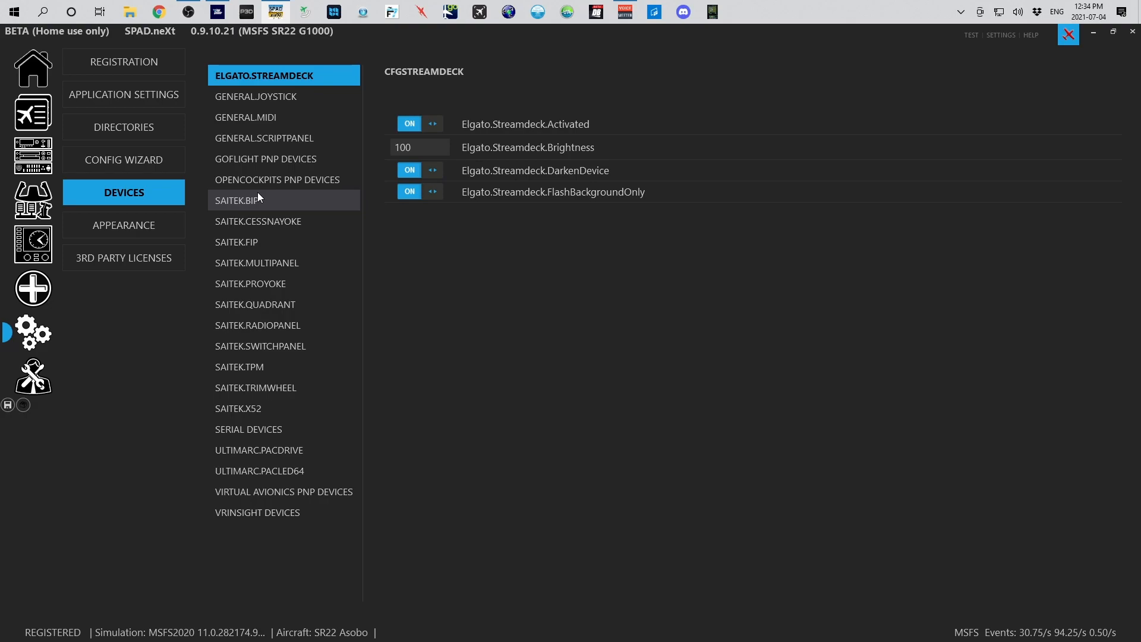
{"action": "left_click", "coordinate": [267, 138]}
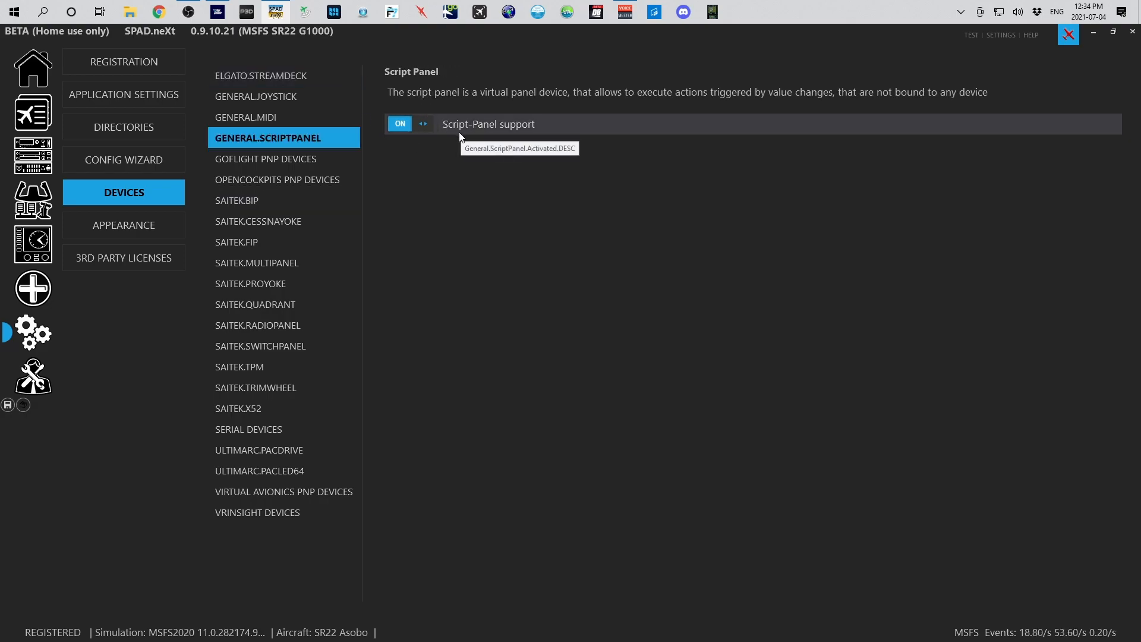
- Return to the Script Panel and review each event of the PAUSE Script at Row 3 Col 1
{"action": "left_click", "coordinate": [33, 150]}
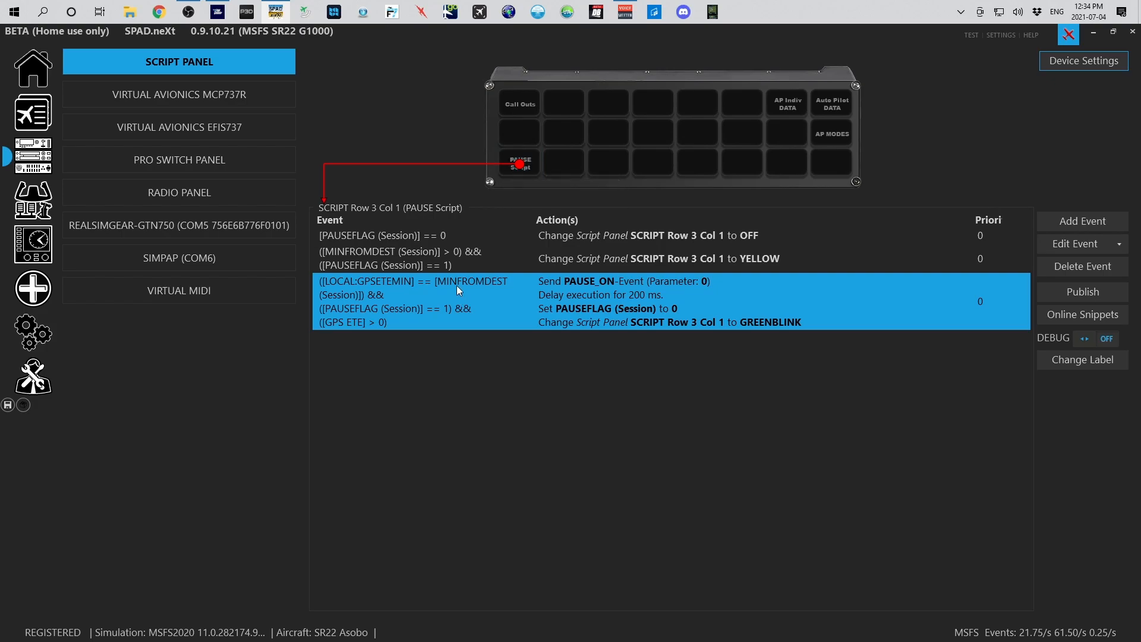
{"action": "left_click", "coordinate": [448, 240]}
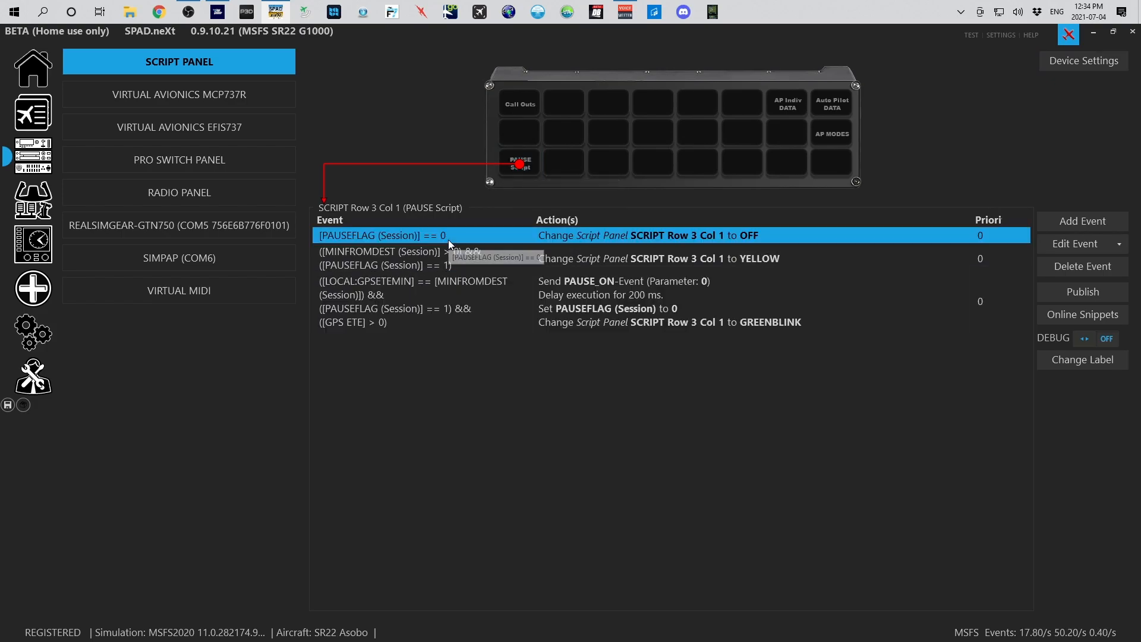
{"action": "left_click", "coordinate": [466, 264]}
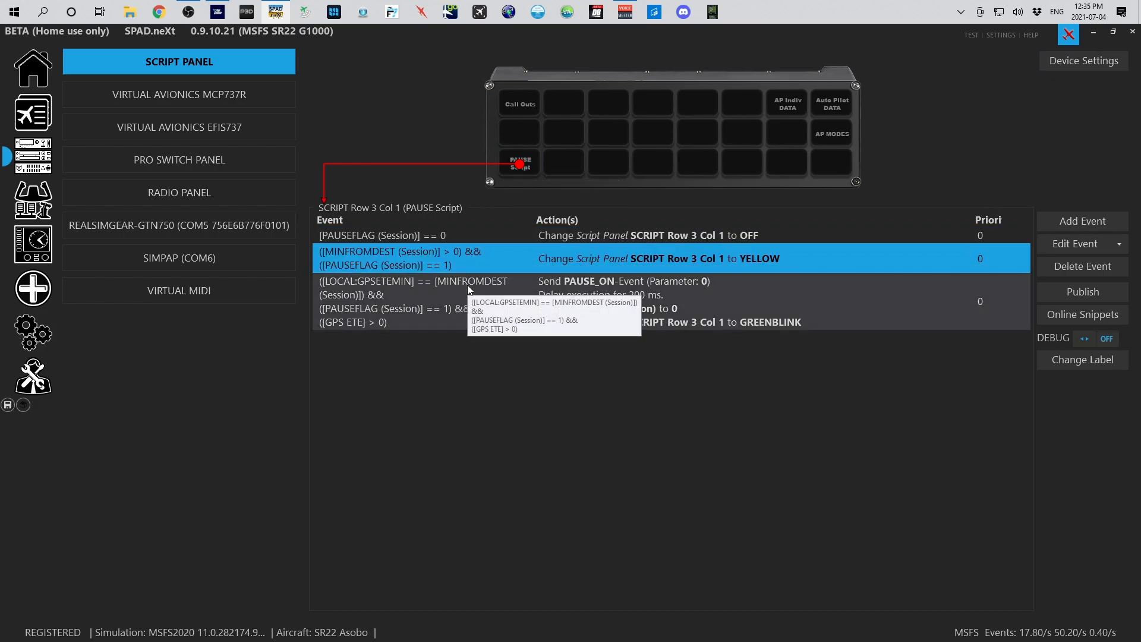
{"action": "left_click", "coordinate": [468, 288]}
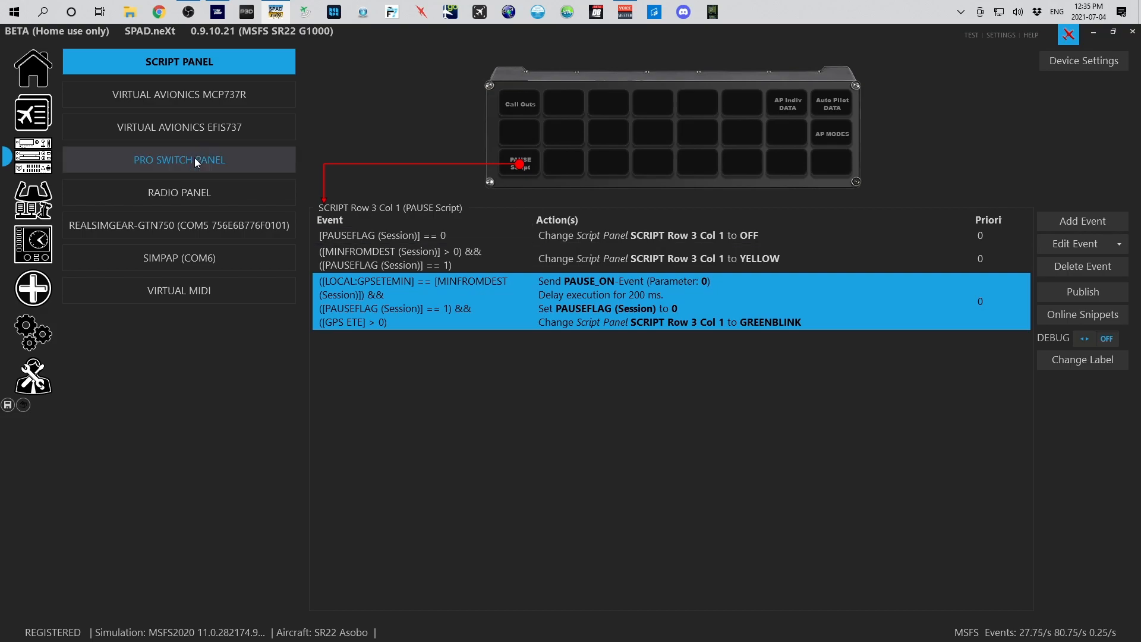
- Show the events assigned to the DME position of the Radio Panel's upper selector
{"action": "left_click", "coordinate": [202, 197]}
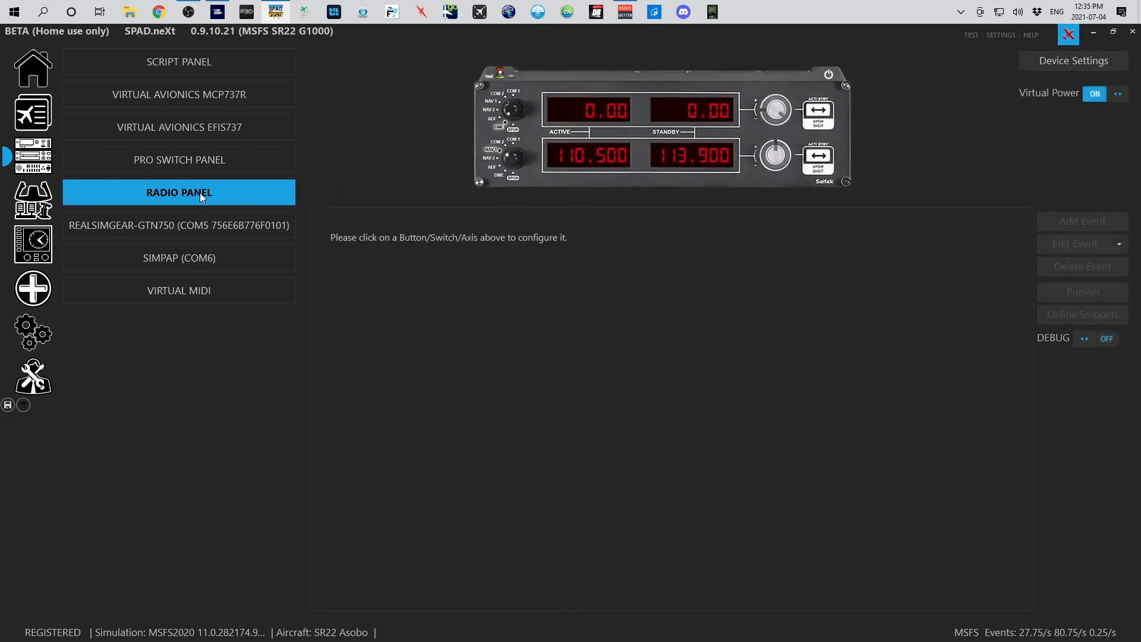
{"action": "left_click", "coordinate": [522, 123]}
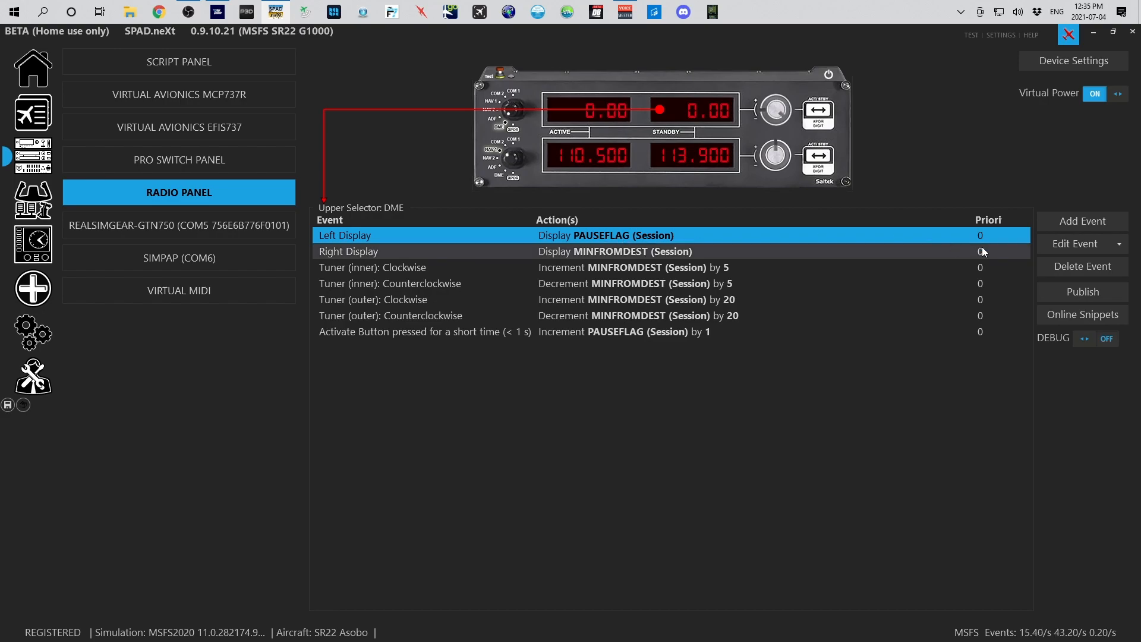
{"action": "left_click", "coordinate": [1061, 230]}
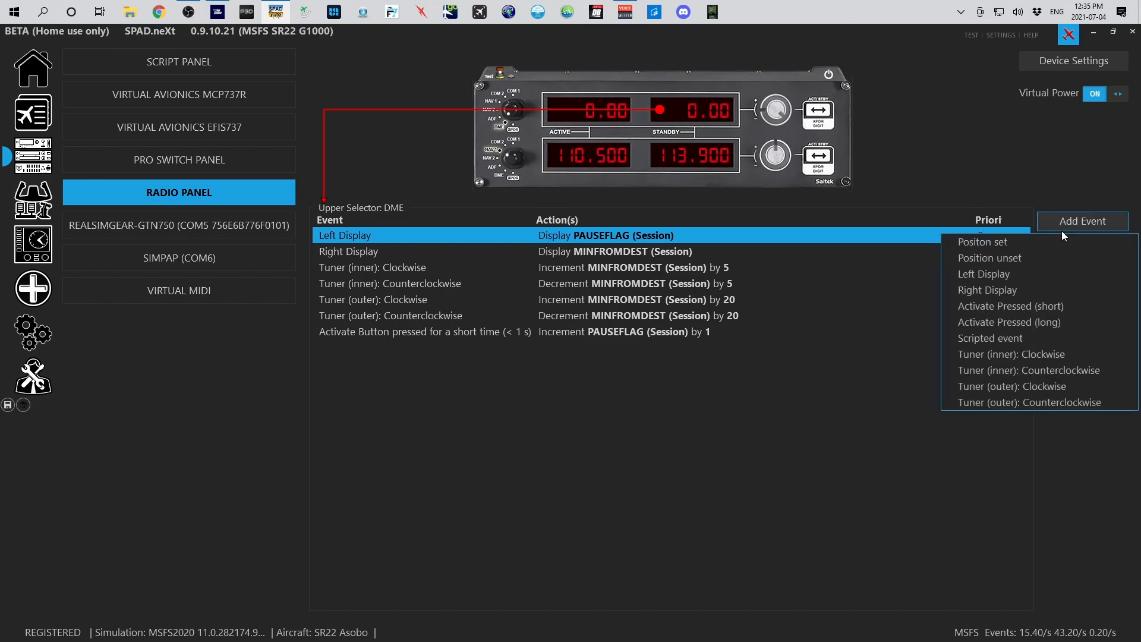
{"action": "left_click", "coordinate": [1004, 277]}
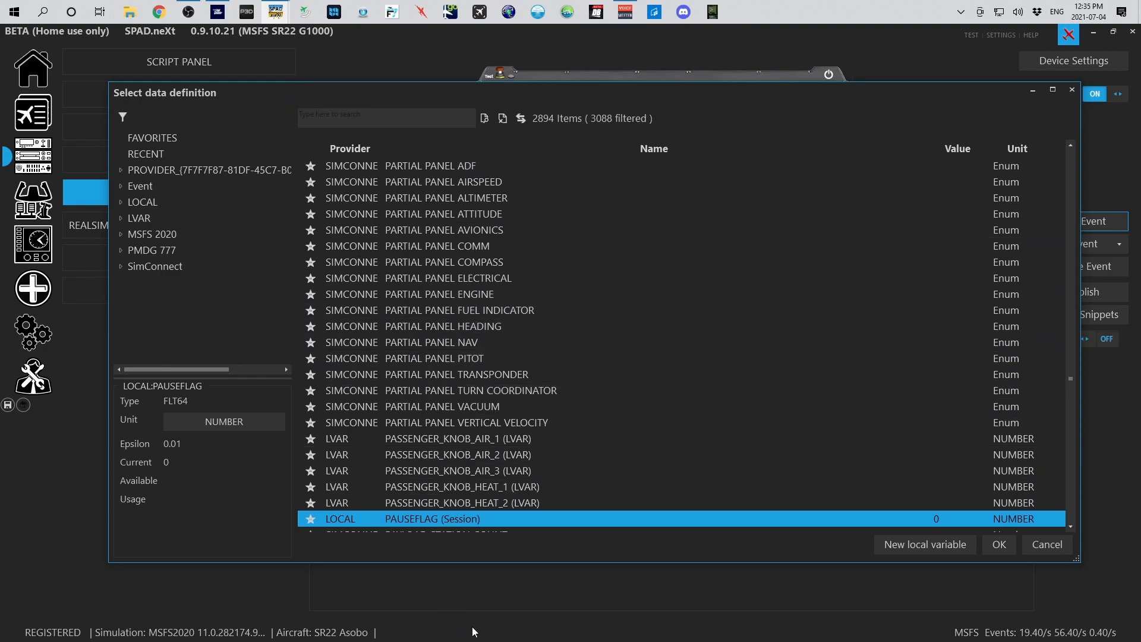
{"action": "left_click", "coordinate": [914, 548]}
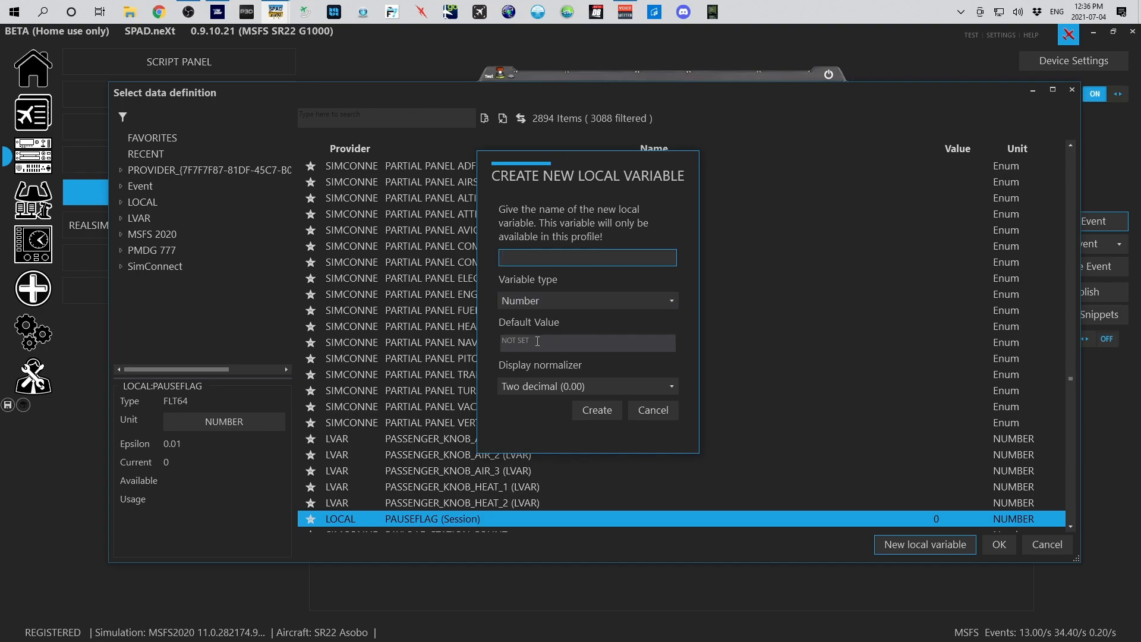
{"action": "left_click", "coordinate": [549, 386]}
{"action": "left_click", "coordinate": [549, 437]}
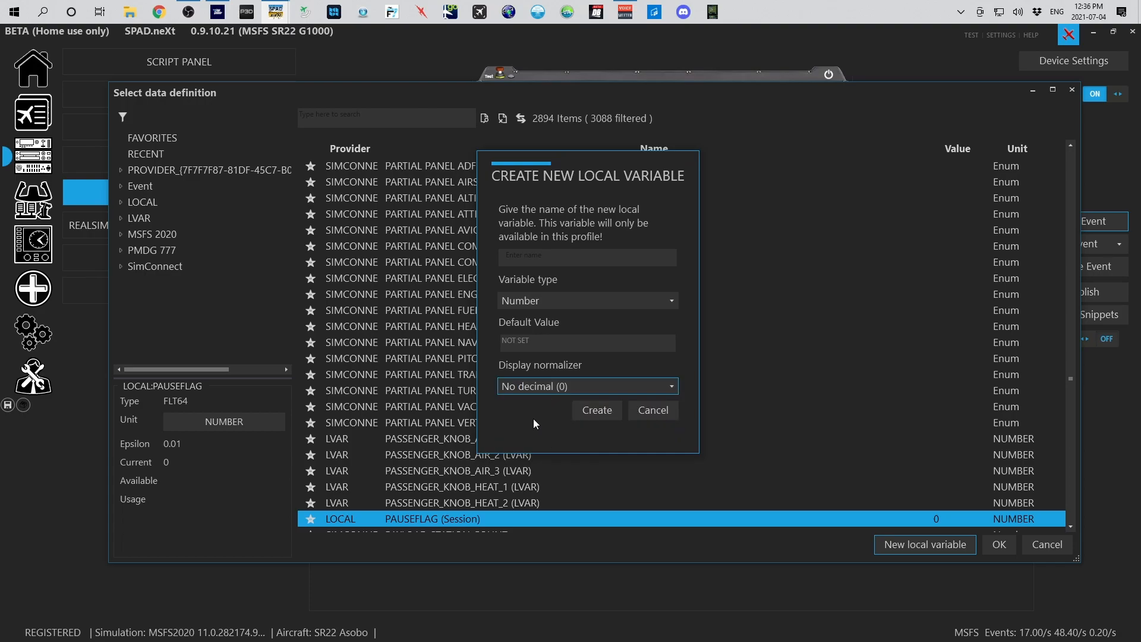
{"action": "left_click", "coordinate": [668, 408]}
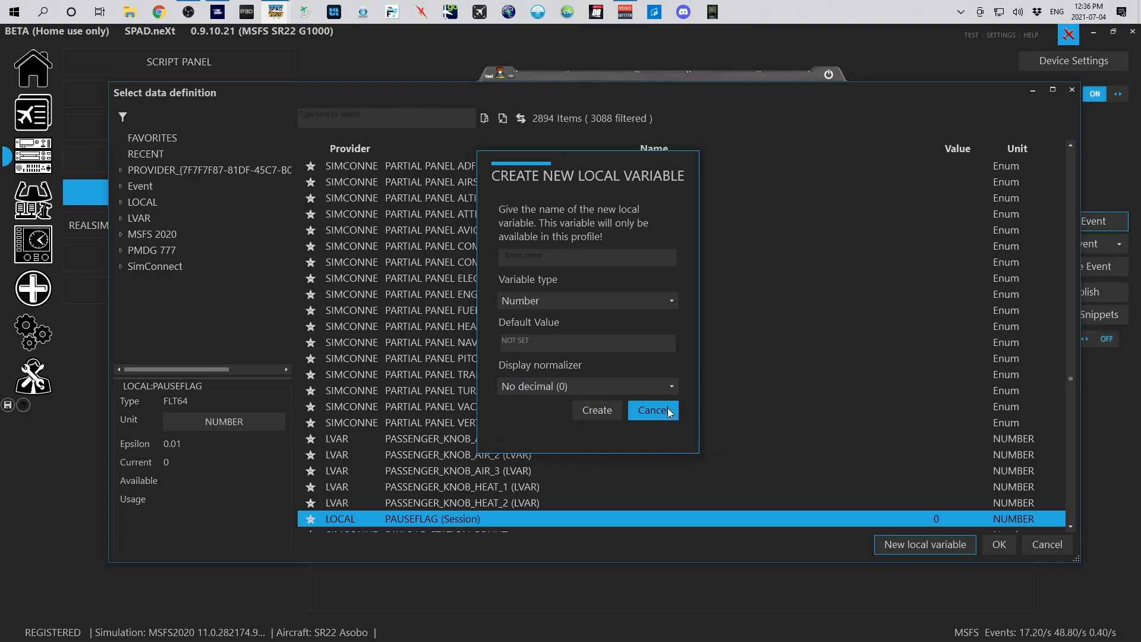
{"action": "left_click", "coordinate": [1044, 544]}
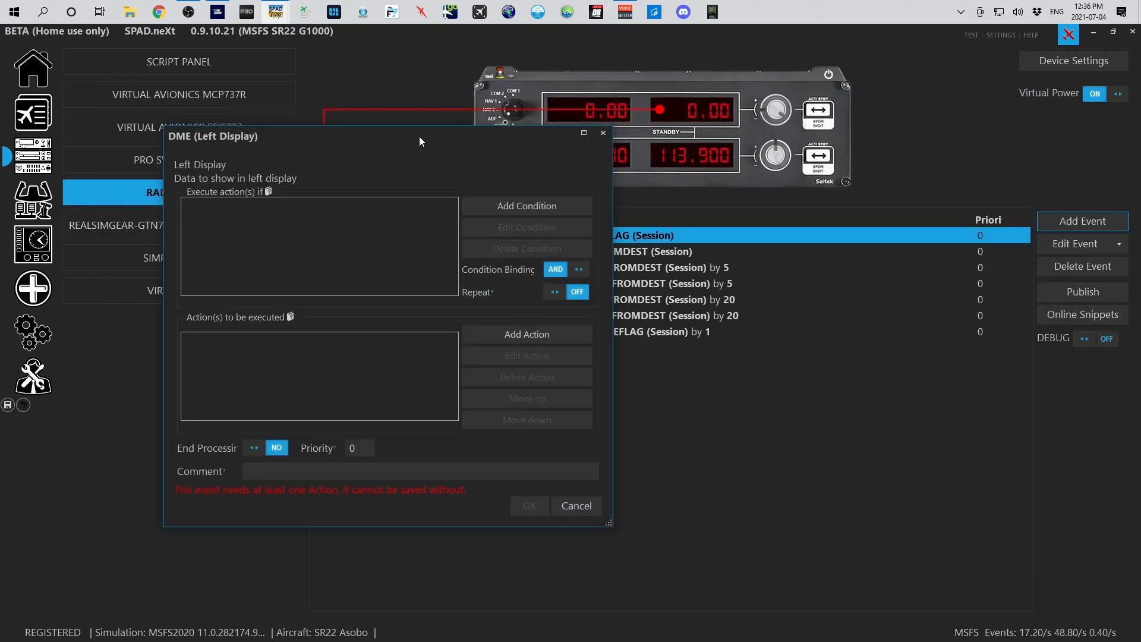
{"action": "left_click", "coordinate": [593, 508]}
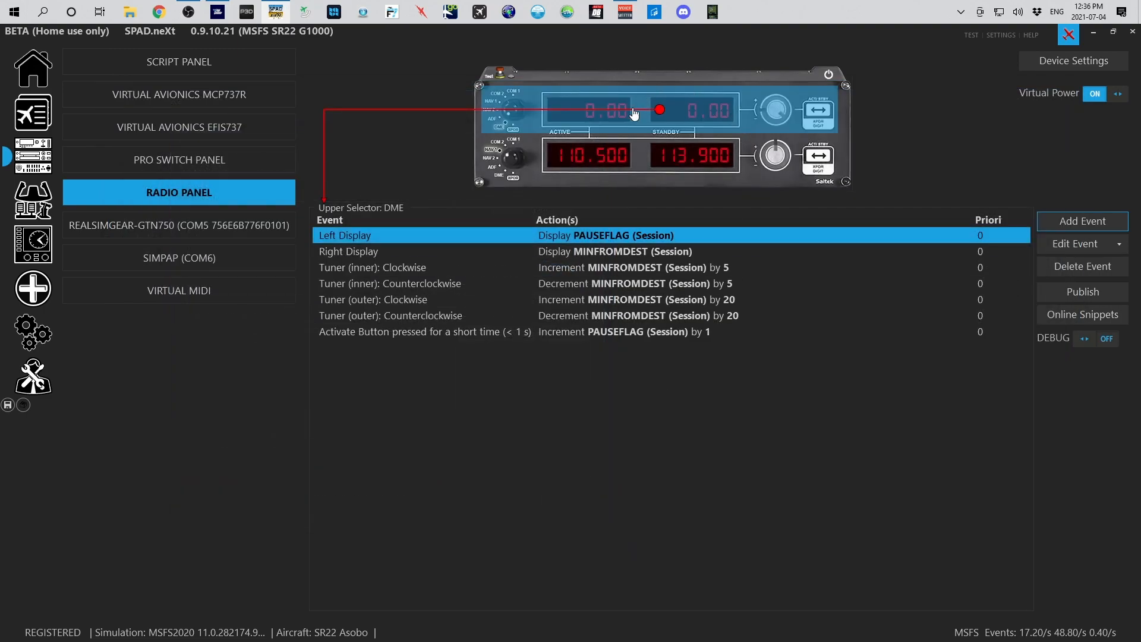
- Open the existing DME Left Display event, accept its PAUSEFLAG display action, and save the profile
{"action": "double_click", "coordinate": [601, 238]}
{"action": "left_click", "coordinate": [208, 340]}
{"action": "double_click", "coordinate": [208, 340]}
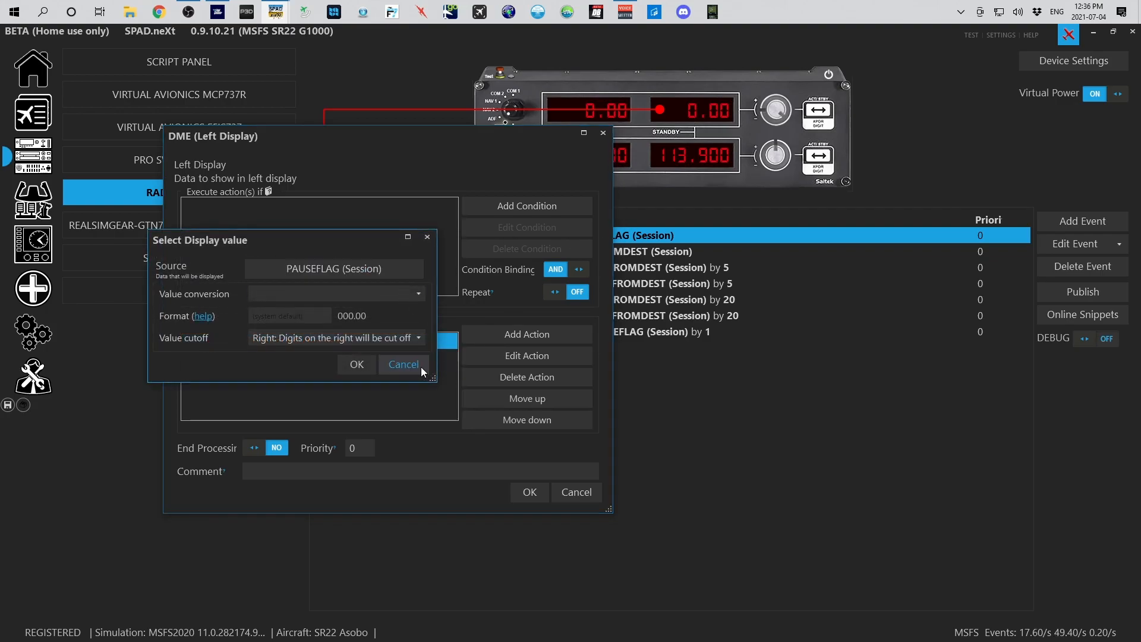
{"action": "left_click", "coordinate": [369, 366]}
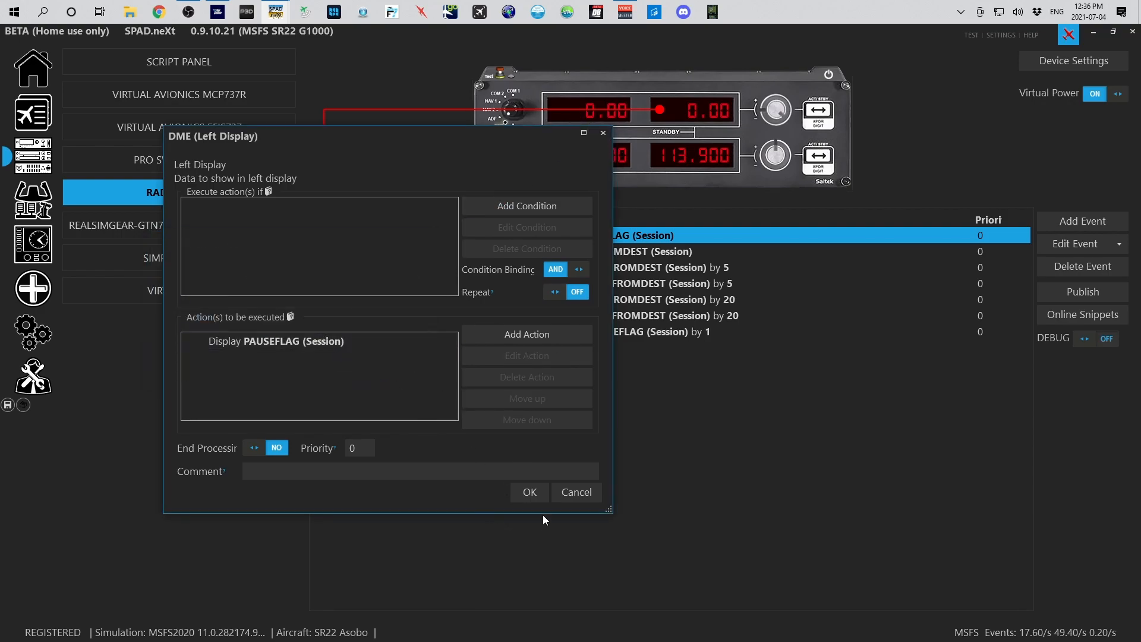
{"action": "left_click", "coordinate": [530, 498]}
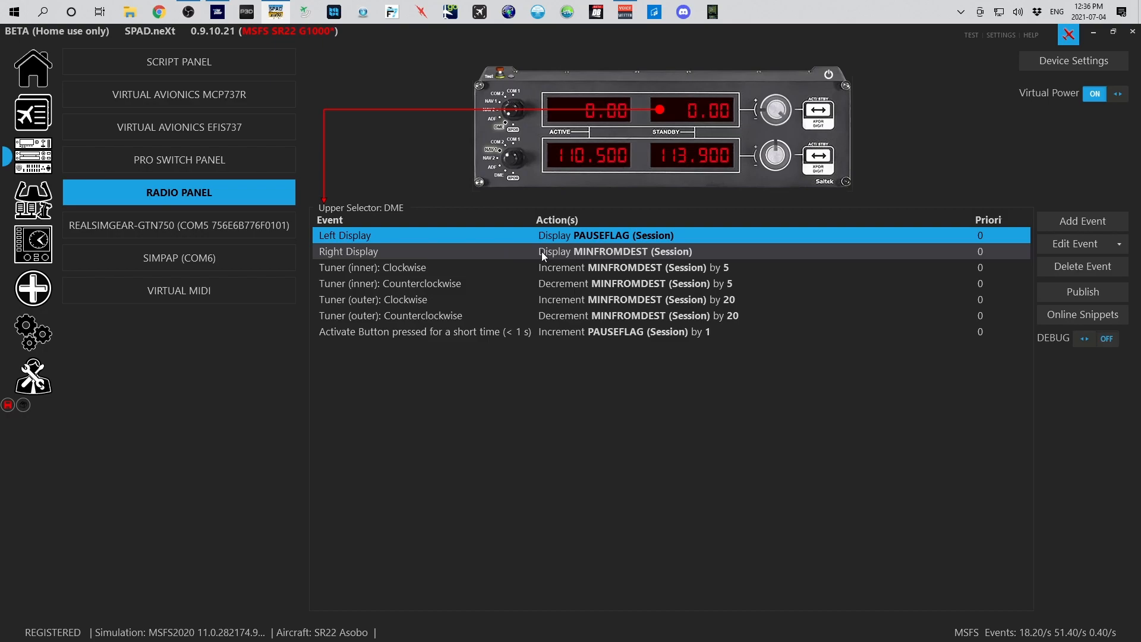
{"action": "left_click", "coordinate": [7, 404]}
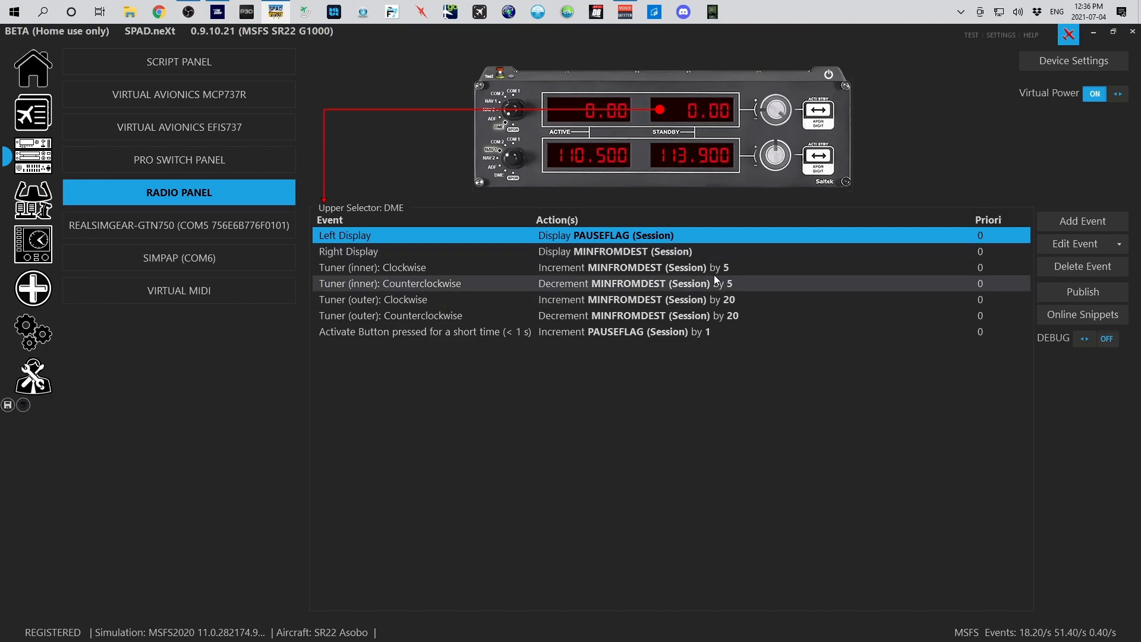
- Inspect the source variable behind the DME Right Display event's display action and close it without changes
{"action": "left_click", "coordinate": [712, 250]}
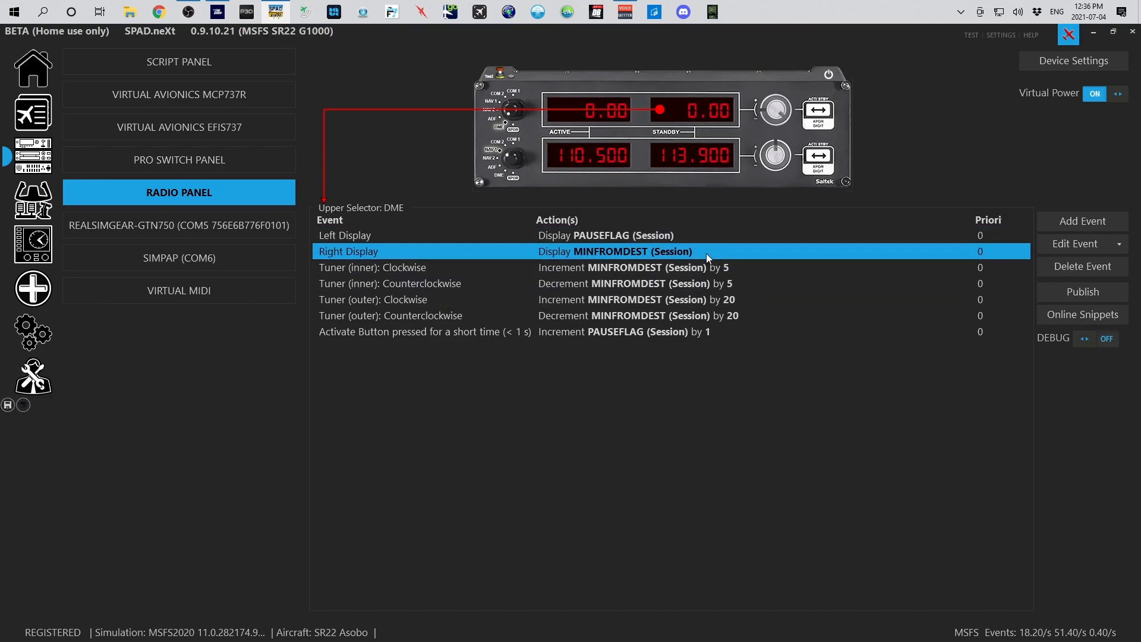
{"action": "double_click", "coordinate": [615, 251]}
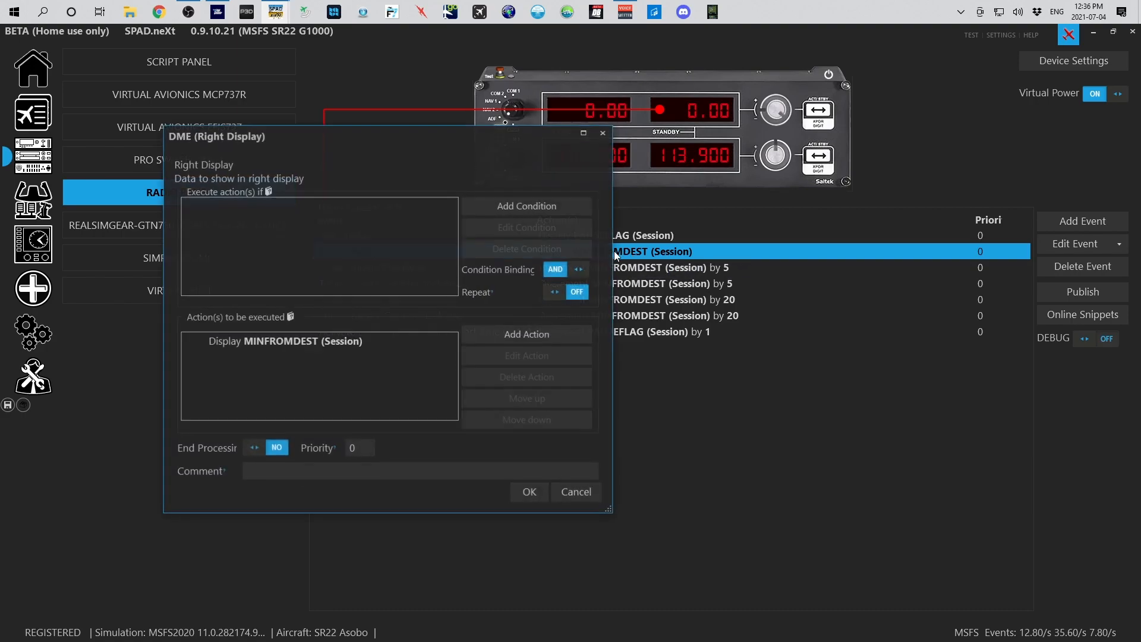
{"action": "double_click", "coordinate": [380, 340]}
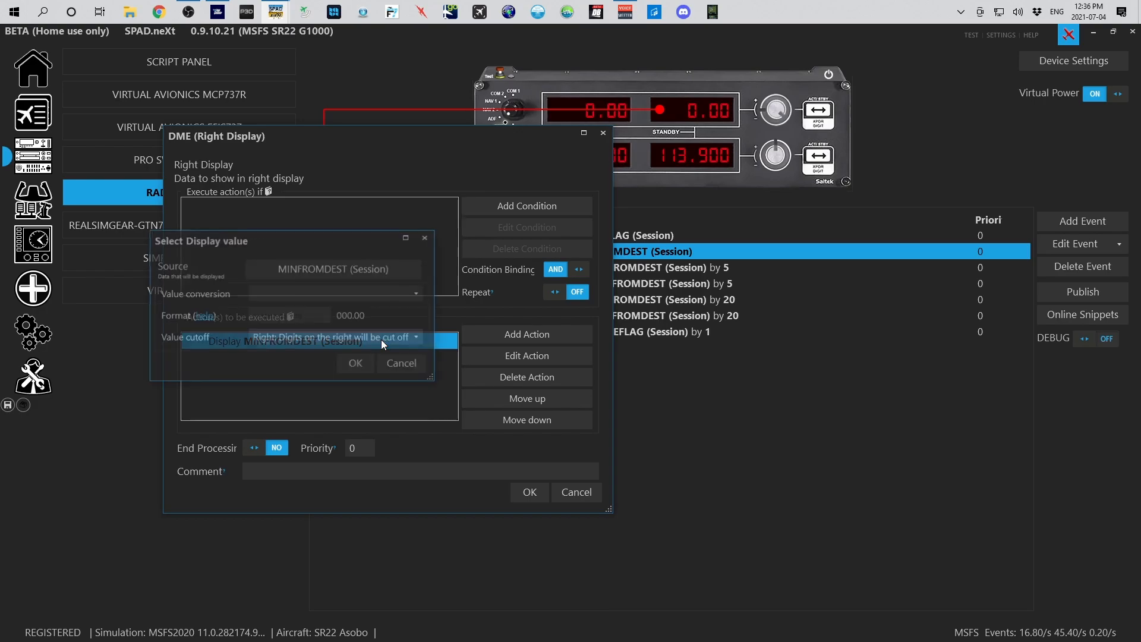
{"action": "left_click", "coordinate": [347, 269]}
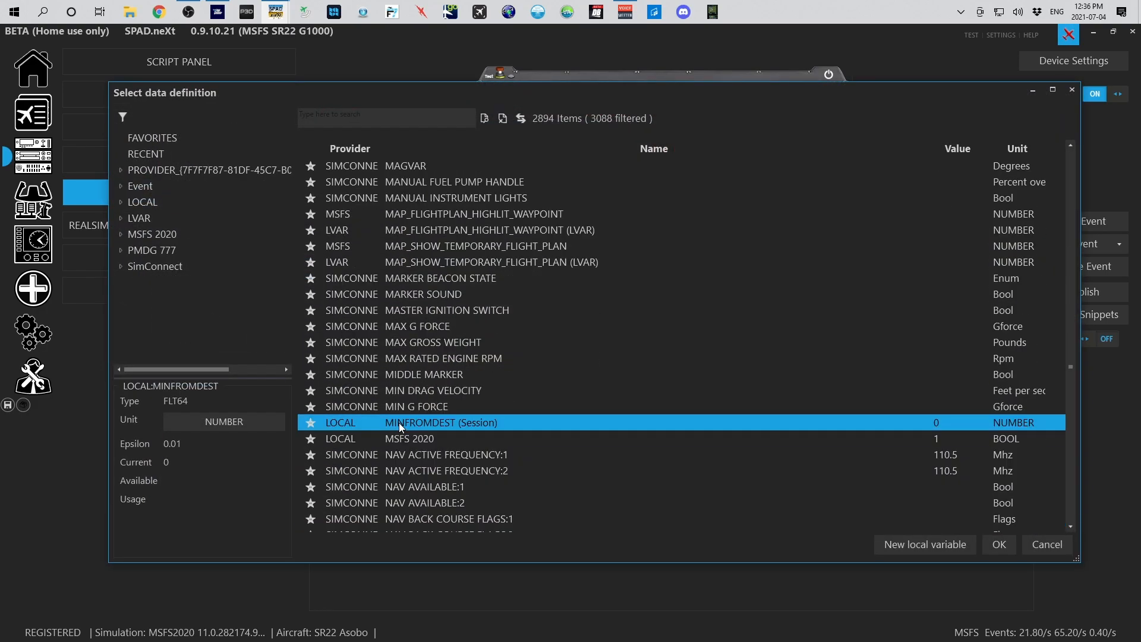
{"action": "scroll", "coordinate": [400, 426], "scroll_direction": "down", "scroll_amount": 2}
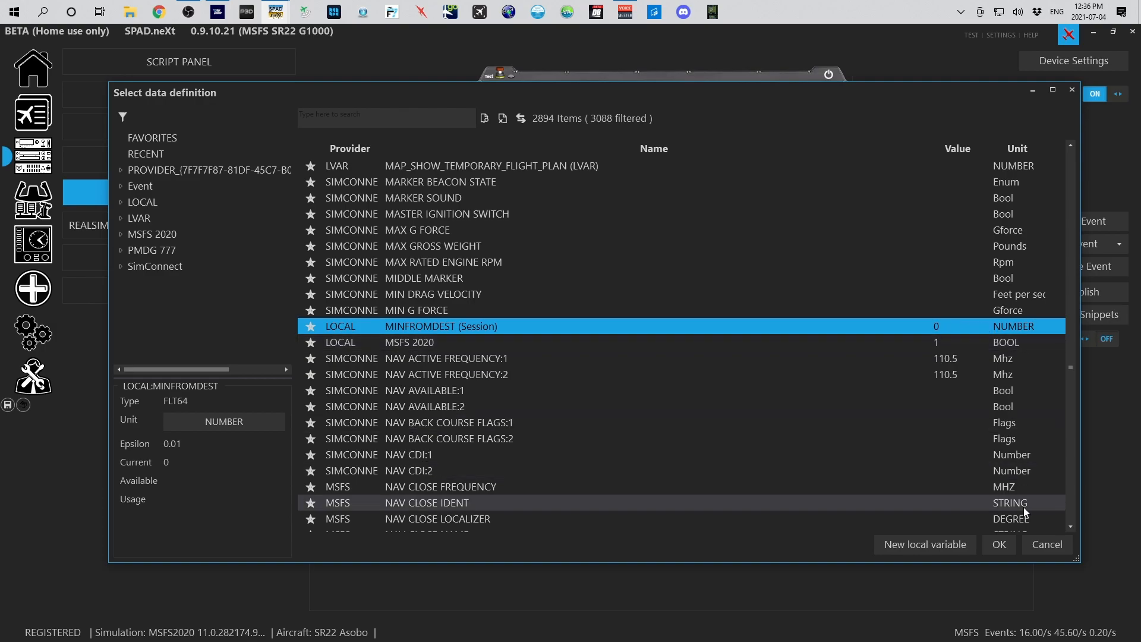
{"action": "left_click", "coordinate": [1054, 550]}
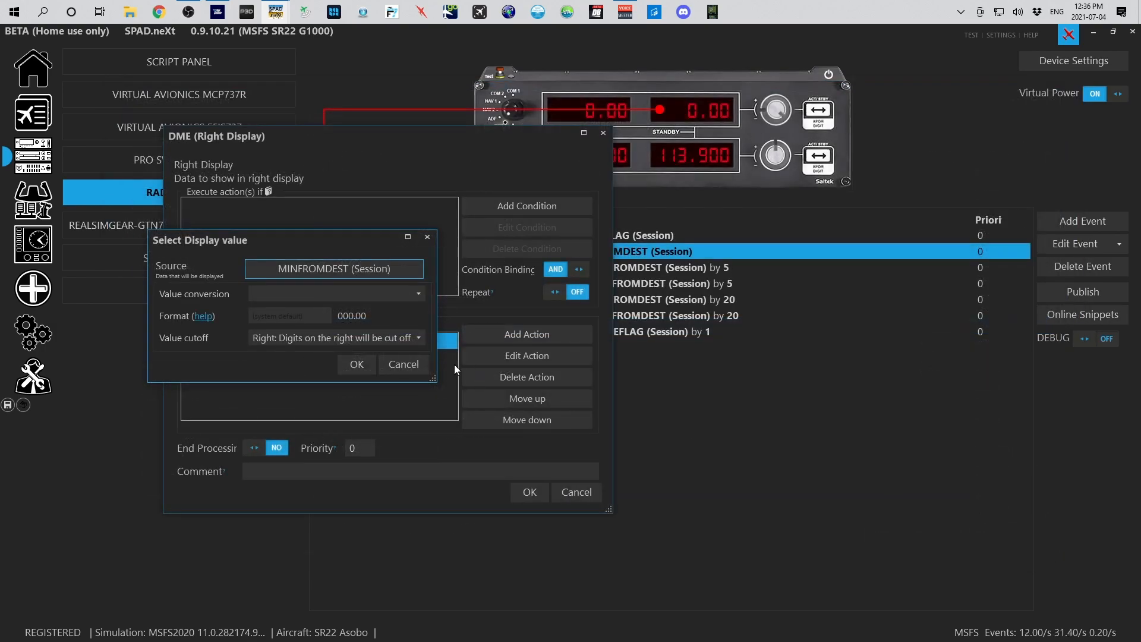
{"action": "left_click", "coordinate": [414, 367]}
{"action": "left_click", "coordinate": [591, 491]}
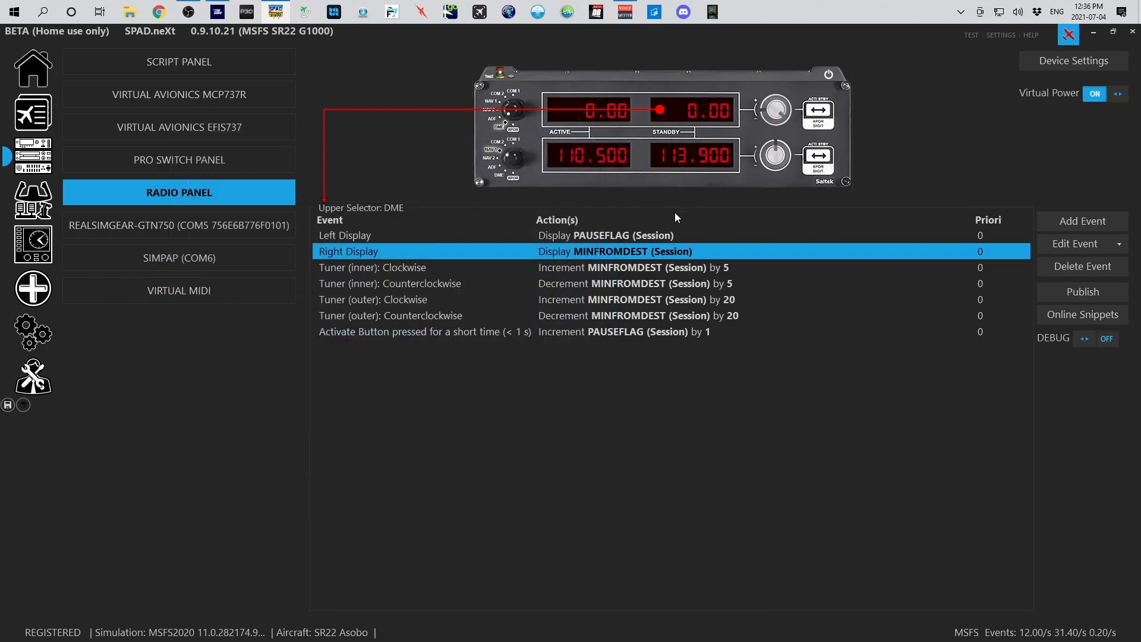
- Review the DME display and tuner events, and inspect the inner tuner clockwise event's action and acceleration settings
{"action": "left_click", "coordinate": [594, 241]}
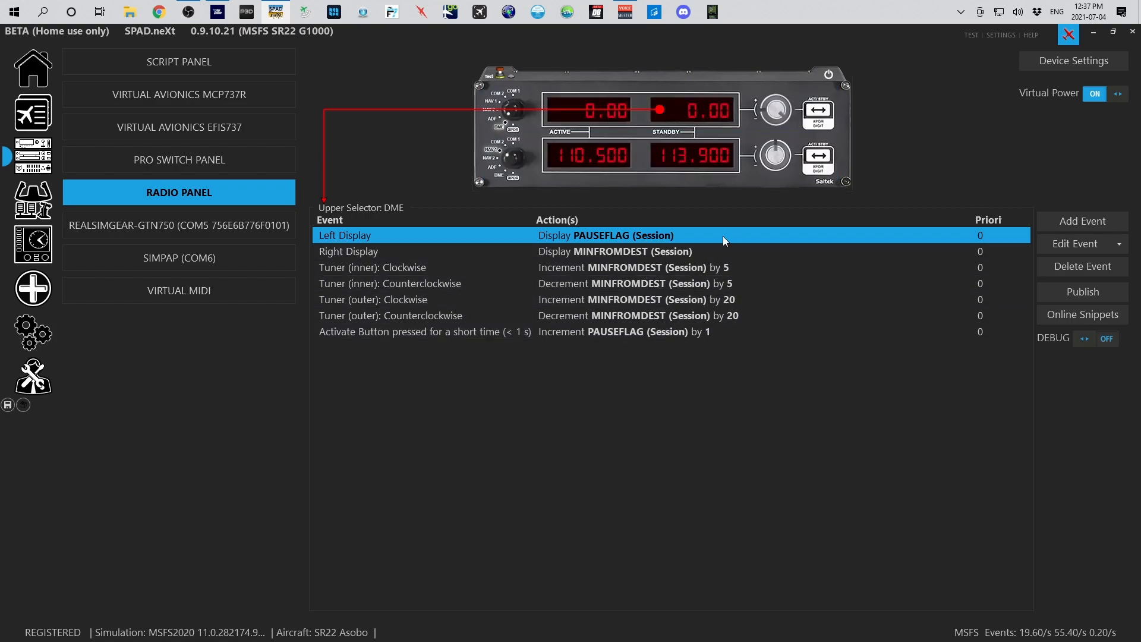
{"action": "left_click", "coordinate": [690, 269]}
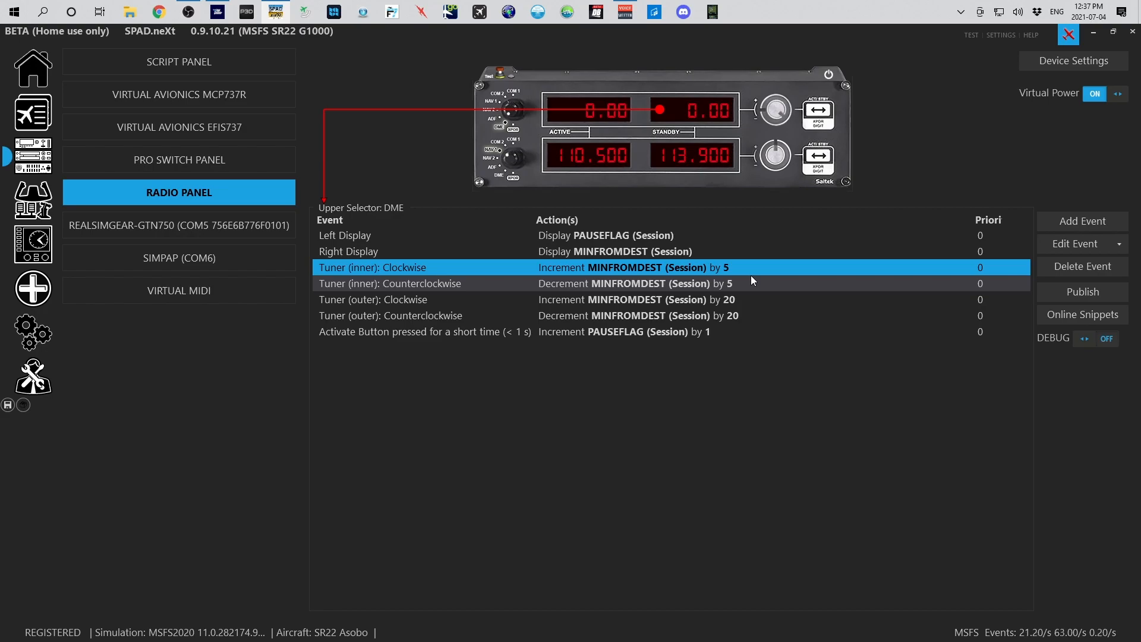
{"action": "left_click", "coordinate": [732, 299]}
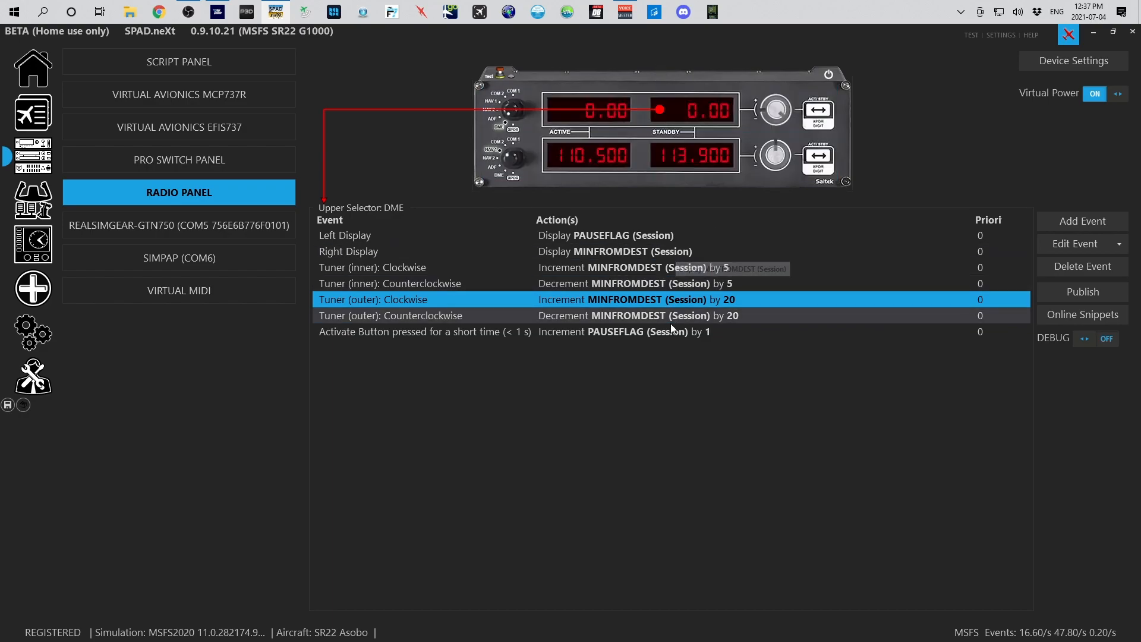
{"action": "double_click", "coordinate": [612, 271]}
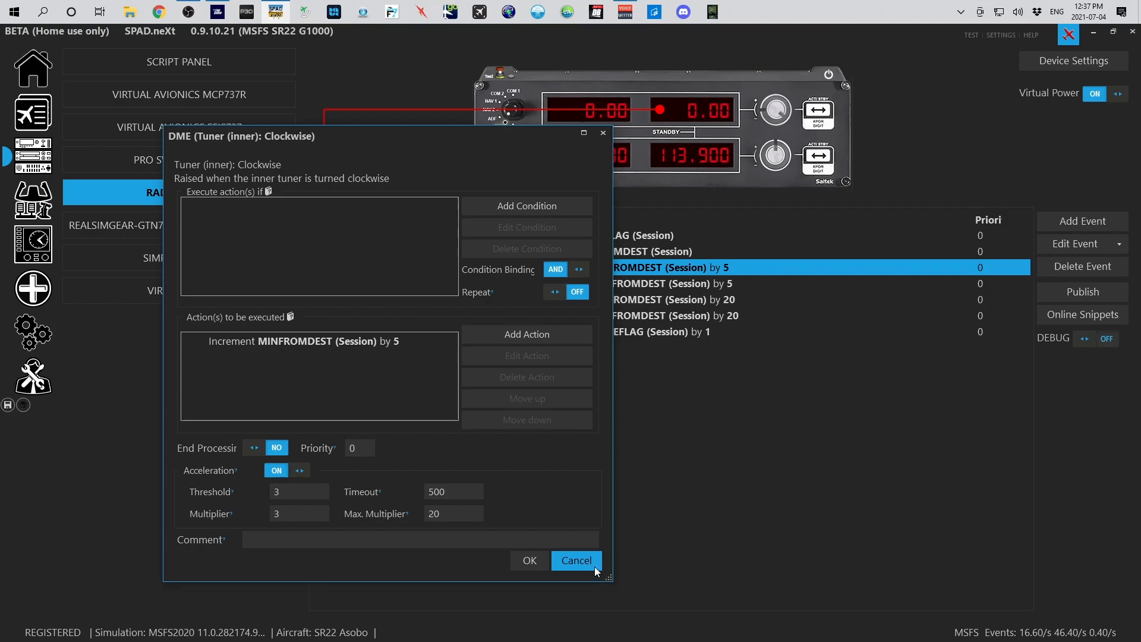
{"action": "left_click", "coordinate": [576, 561]}
- Add an inner tuner clockwise event to the DME position with a data change action targeting the local session variable MINFROMDEST
{"action": "left_click", "coordinate": [1045, 224]}
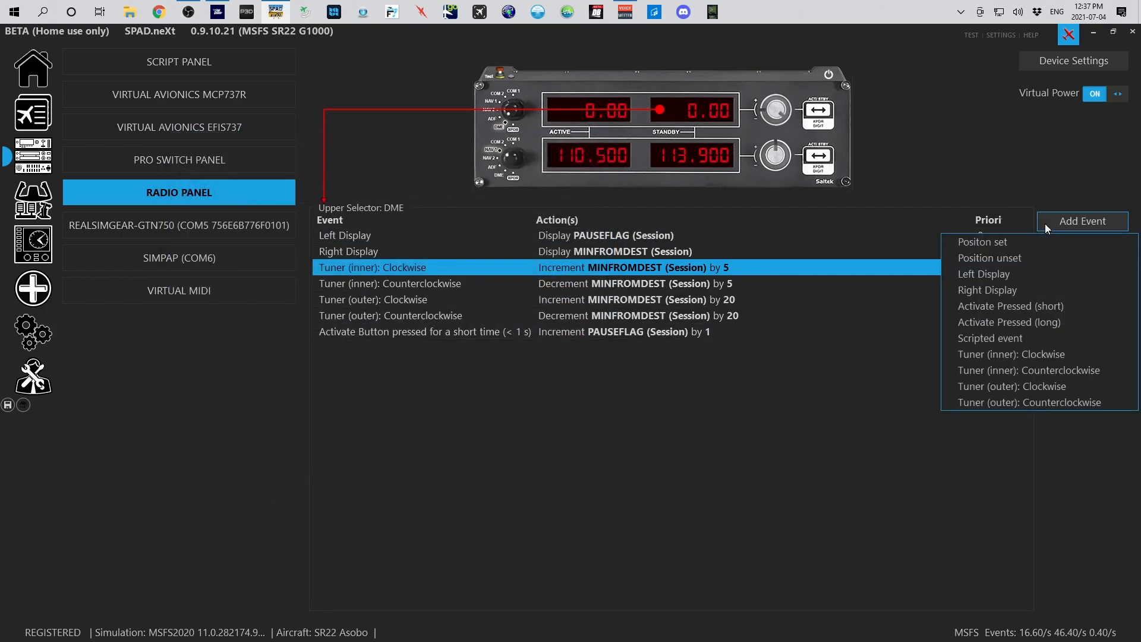
{"action": "left_click", "coordinate": [1033, 362]}
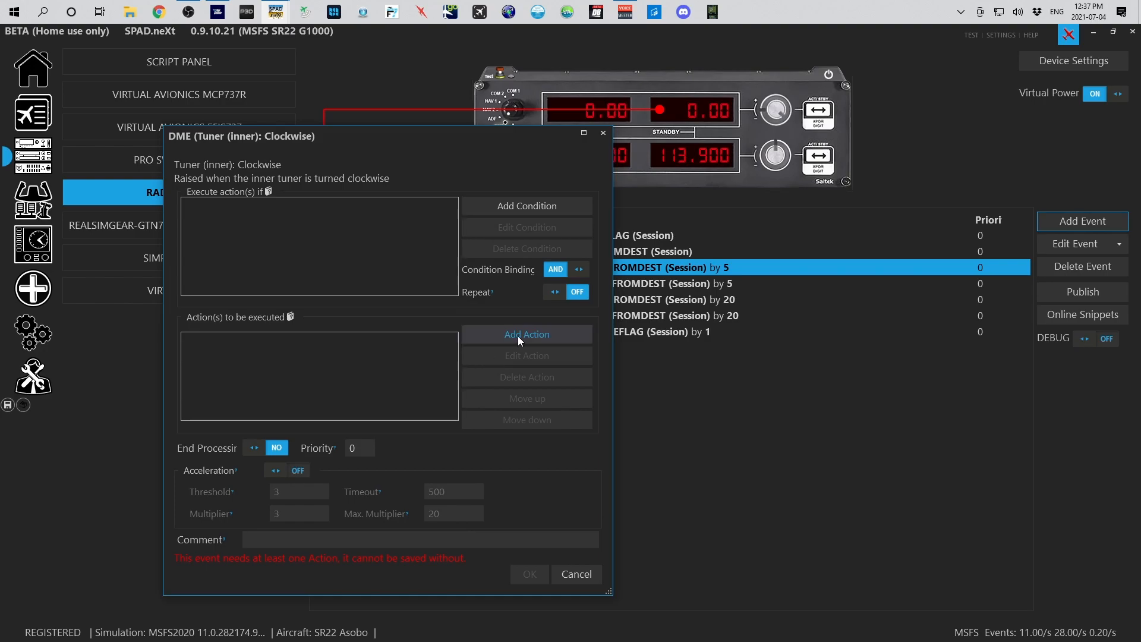
{"action": "left_click", "coordinate": [518, 335]}
{"action": "left_click", "coordinate": [515, 351]}
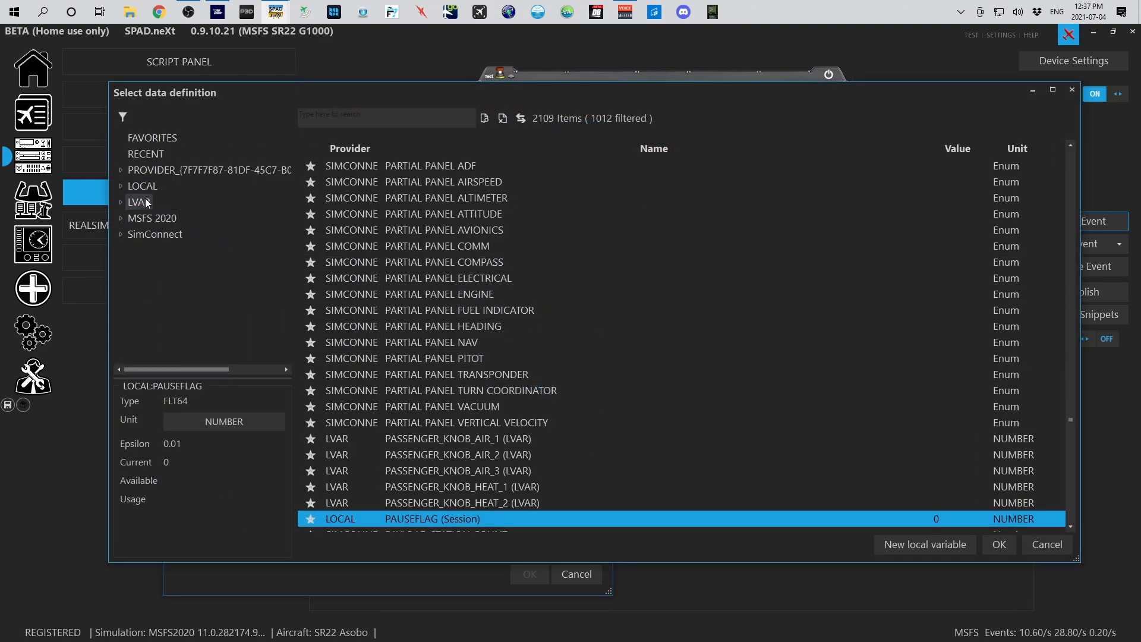
{"action": "left_click", "coordinate": [145, 201]}
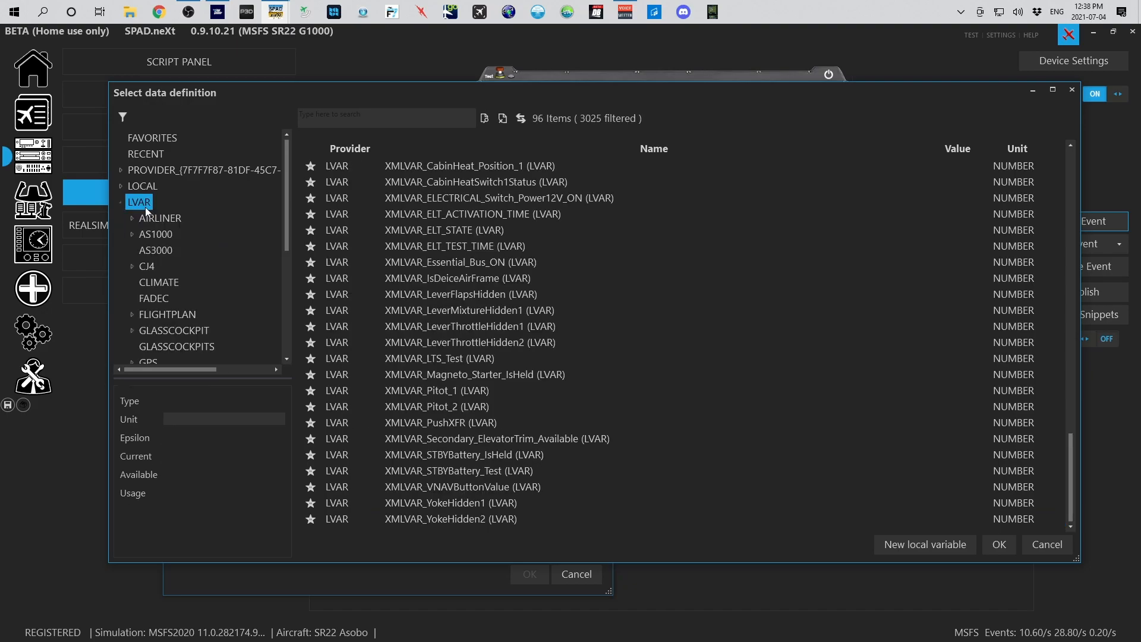
{"action": "left_click", "coordinate": [142, 189]}
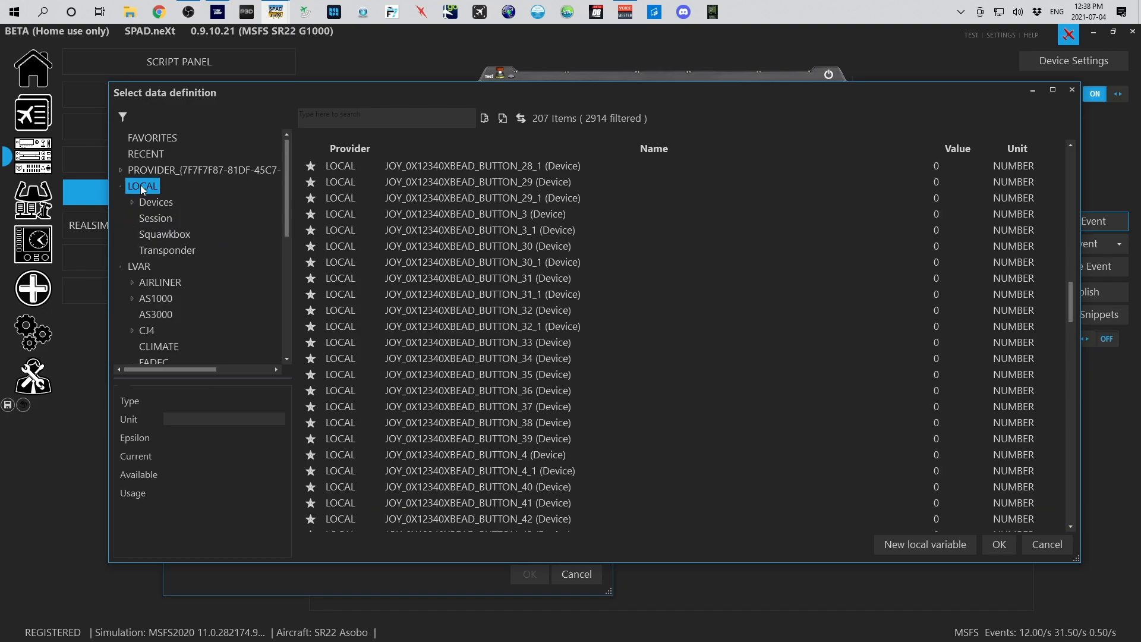
{"action": "left_click", "coordinate": [169, 218]}
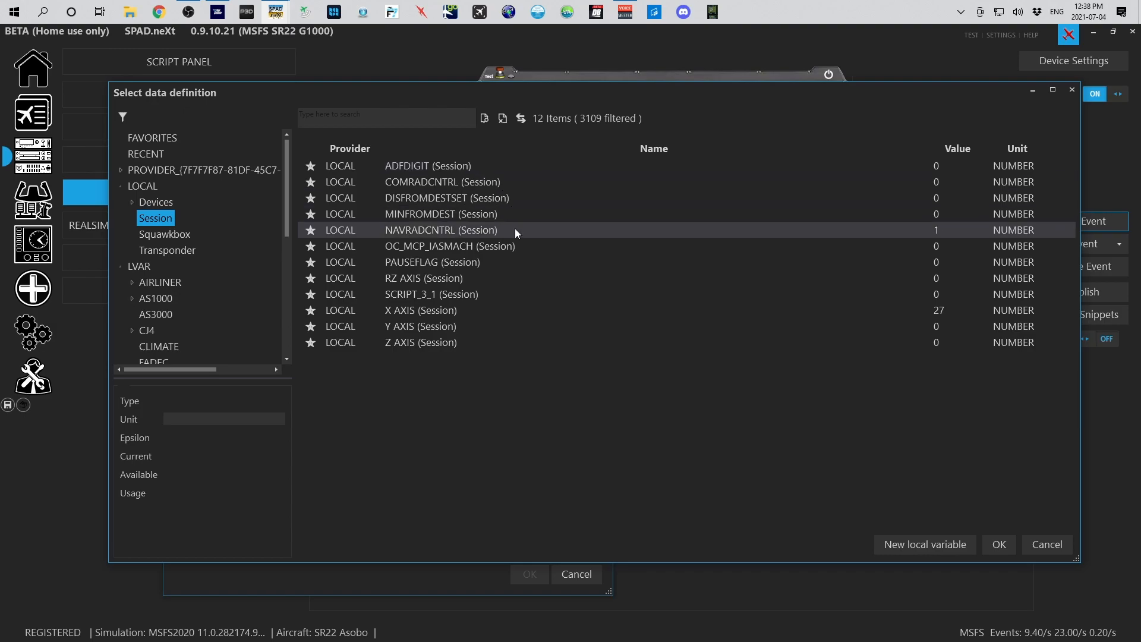
{"action": "left_click", "coordinate": [529, 220]}
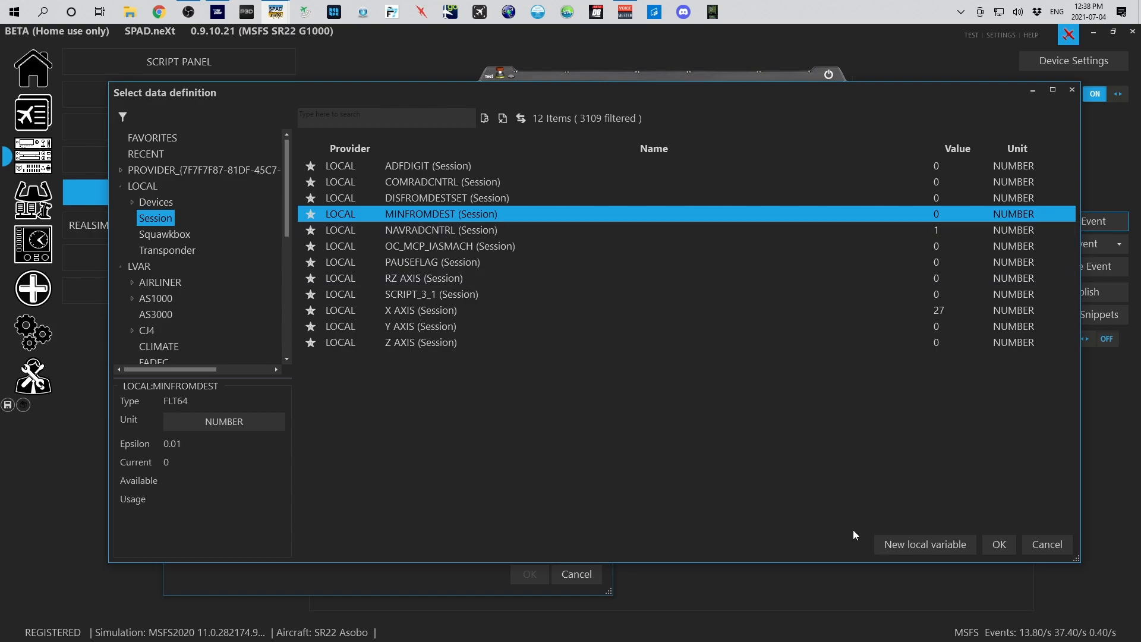
{"action": "left_click", "coordinate": [1011, 548]}
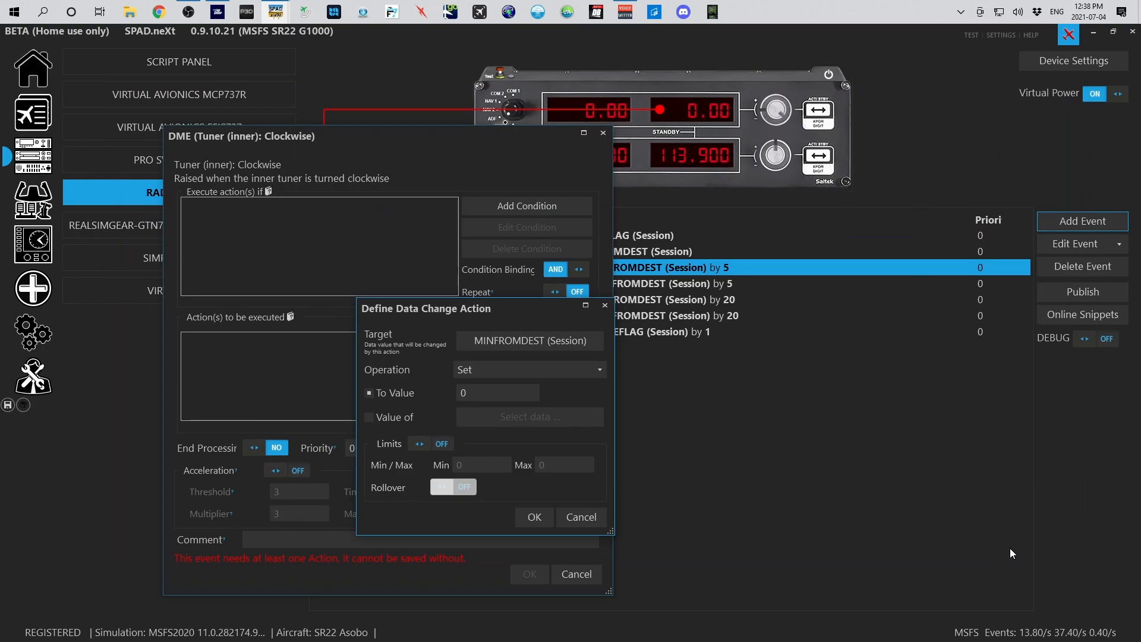
- Set the action to increment by 5 with limits on and a maximum of 250, and discard the action and the new event
{"action": "left_click", "coordinate": [478, 372]}
{"action": "left_click", "coordinate": [479, 398]}
{"action": "left_click", "coordinate": [480, 392]}
{"action": "type", "text": "5"}
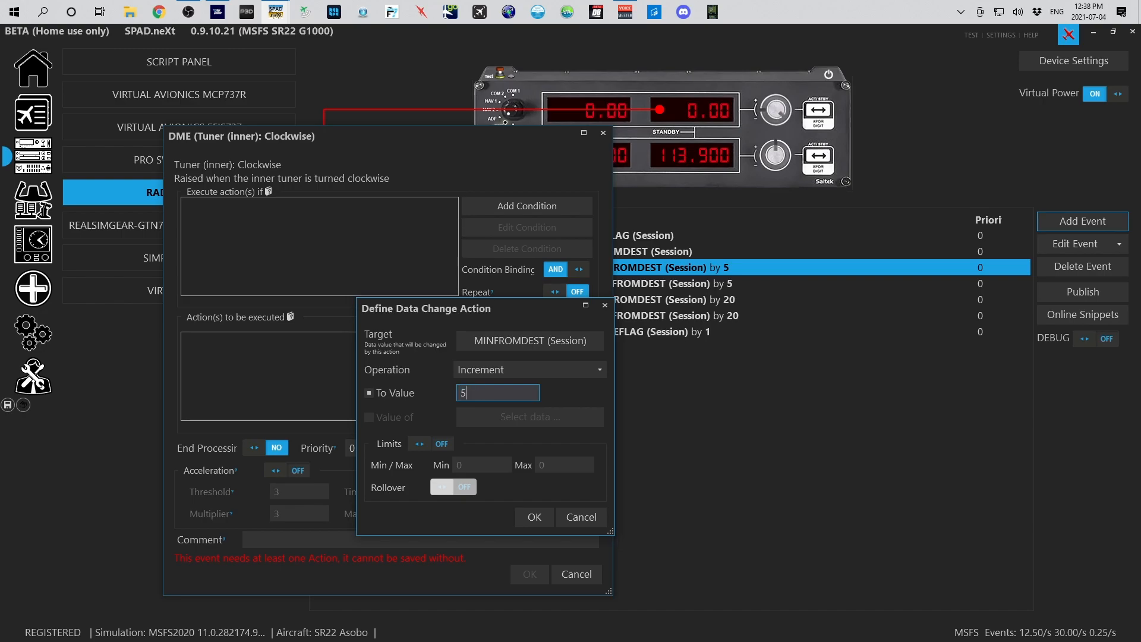
{"action": "left_click", "coordinate": [421, 447]}
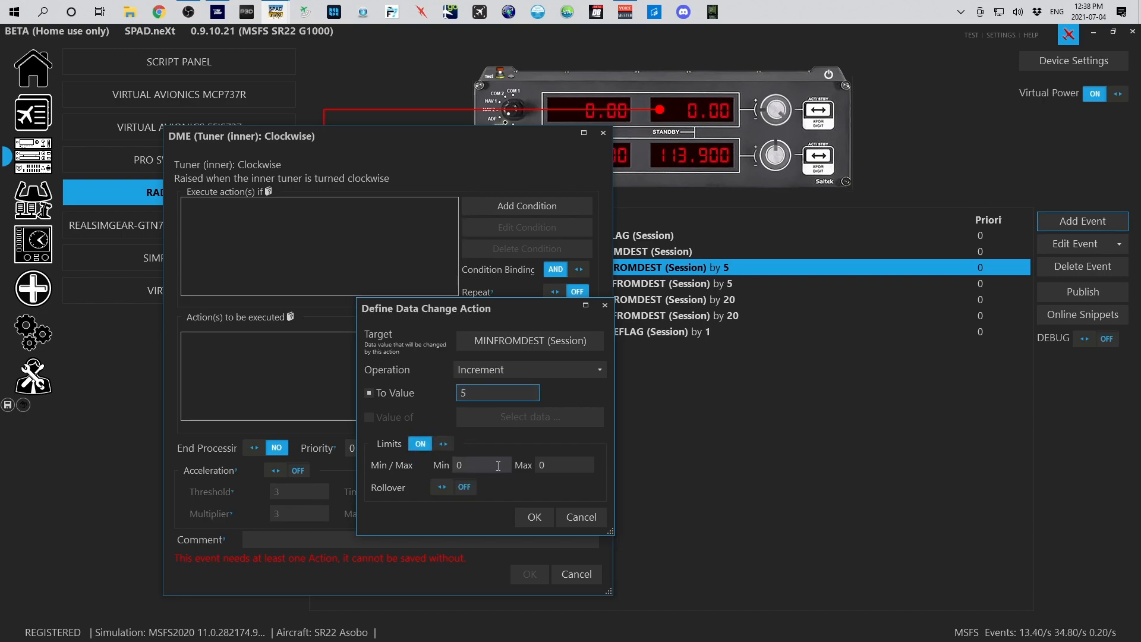
{"action": "left_click", "coordinate": [561, 465]}
{"action": "type", "text": "250"}
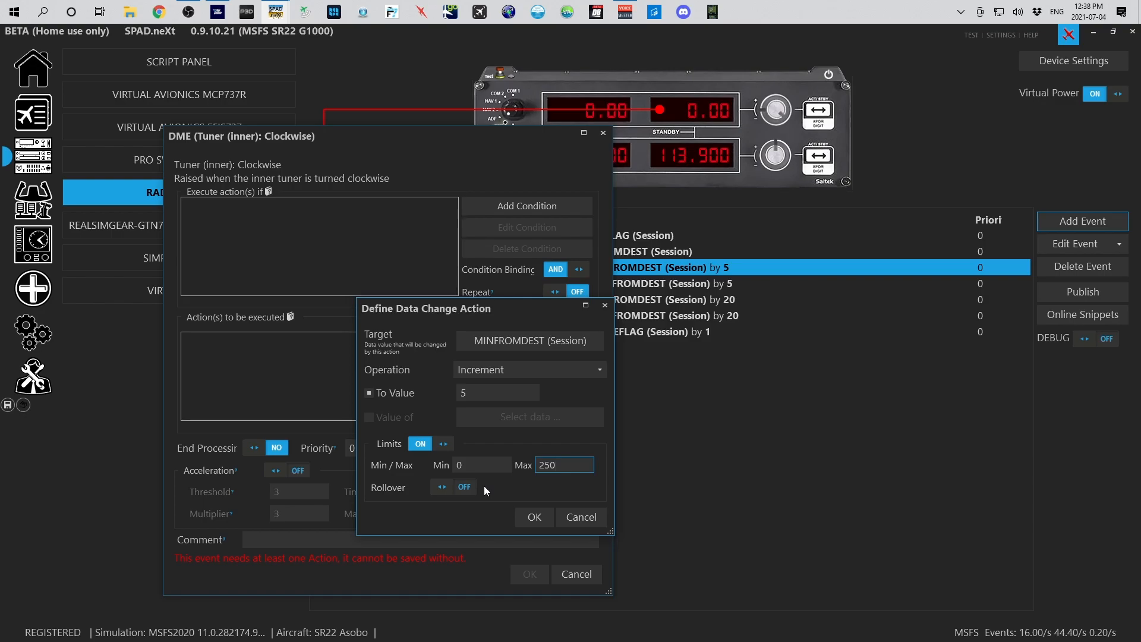
{"action": "left_click", "coordinate": [594, 517]}
{"action": "left_click", "coordinate": [579, 574]}
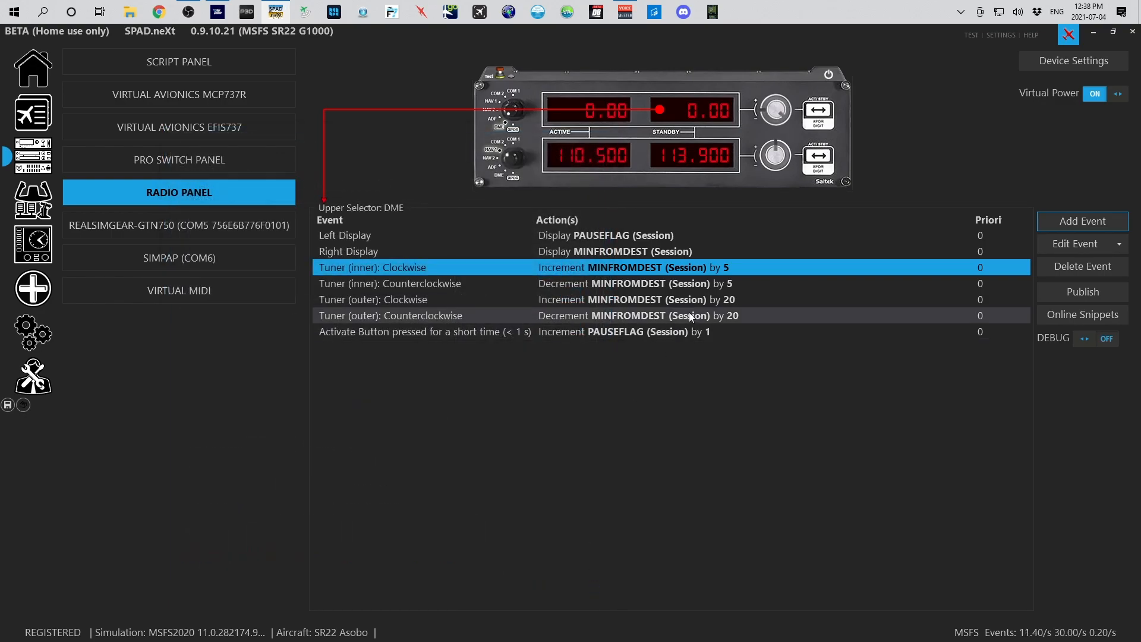
- Review the remaining DME tuner events and inspect the limits and rollover of the short Activate press event's PAUSEFLAG action
{"action": "left_click", "coordinate": [606, 284]}
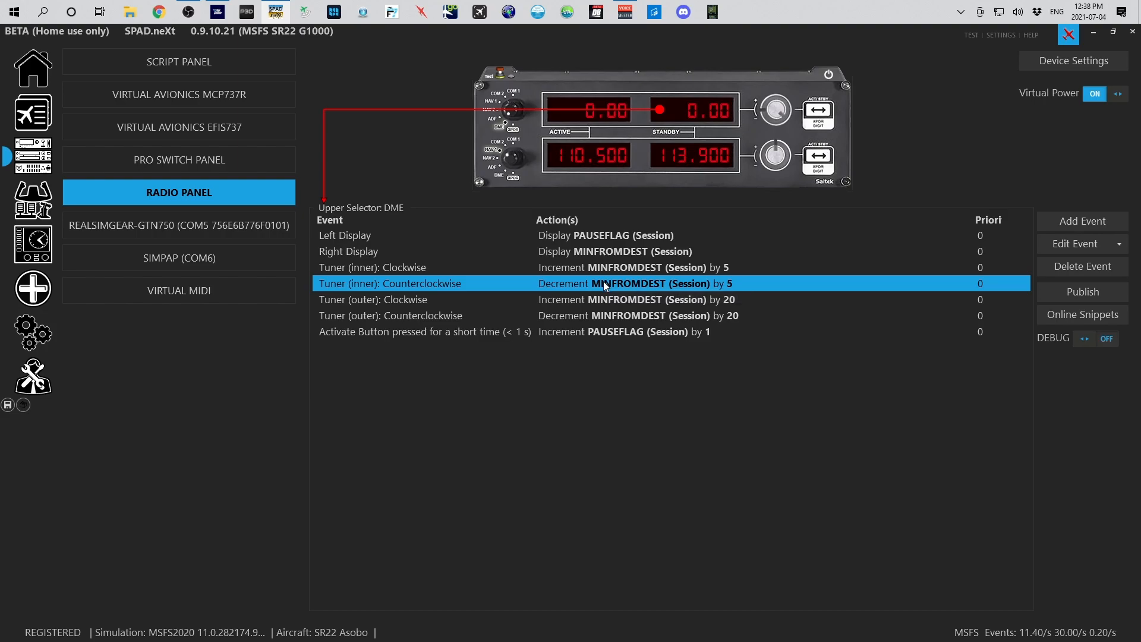
{"action": "left_click", "coordinate": [594, 302]}
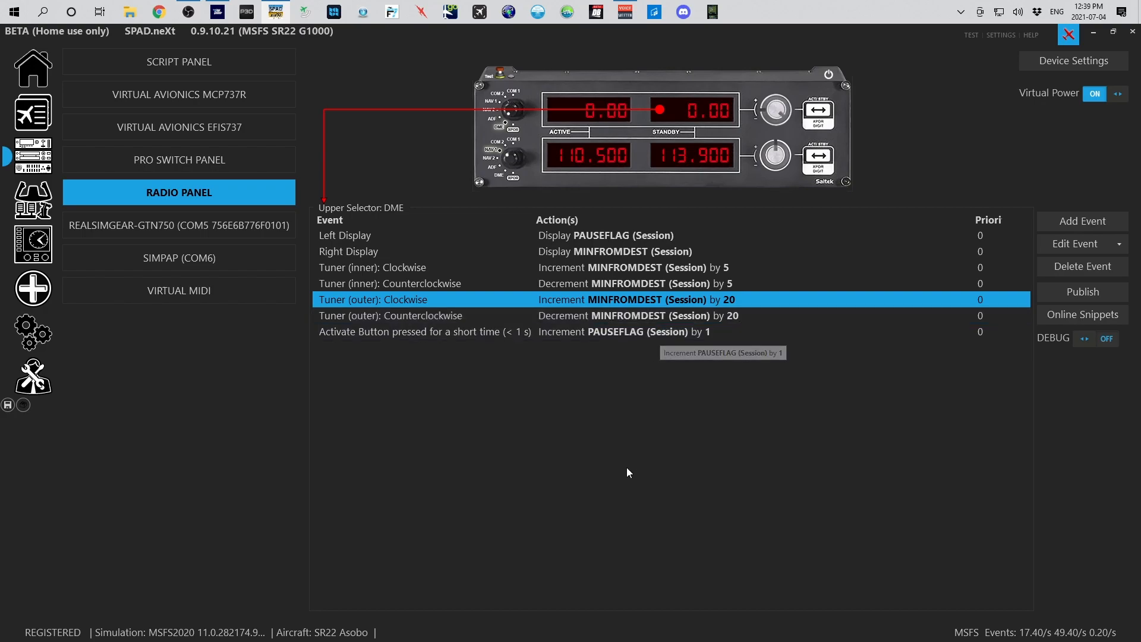
{"action": "left_click", "coordinate": [521, 329]}
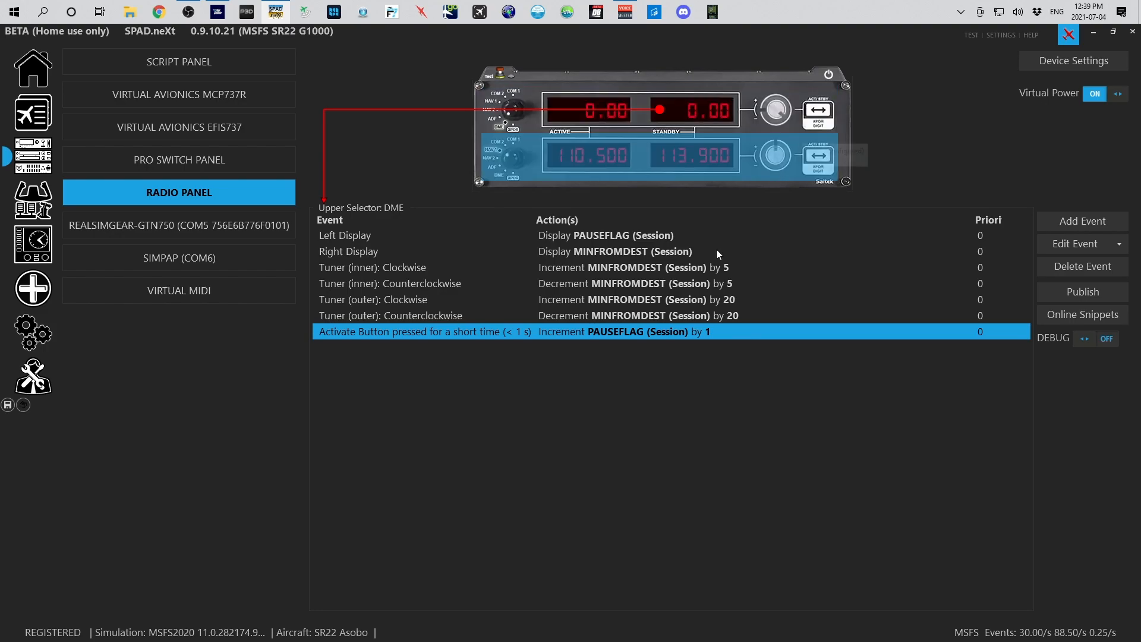
{"action": "double_click", "coordinate": [598, 333]}
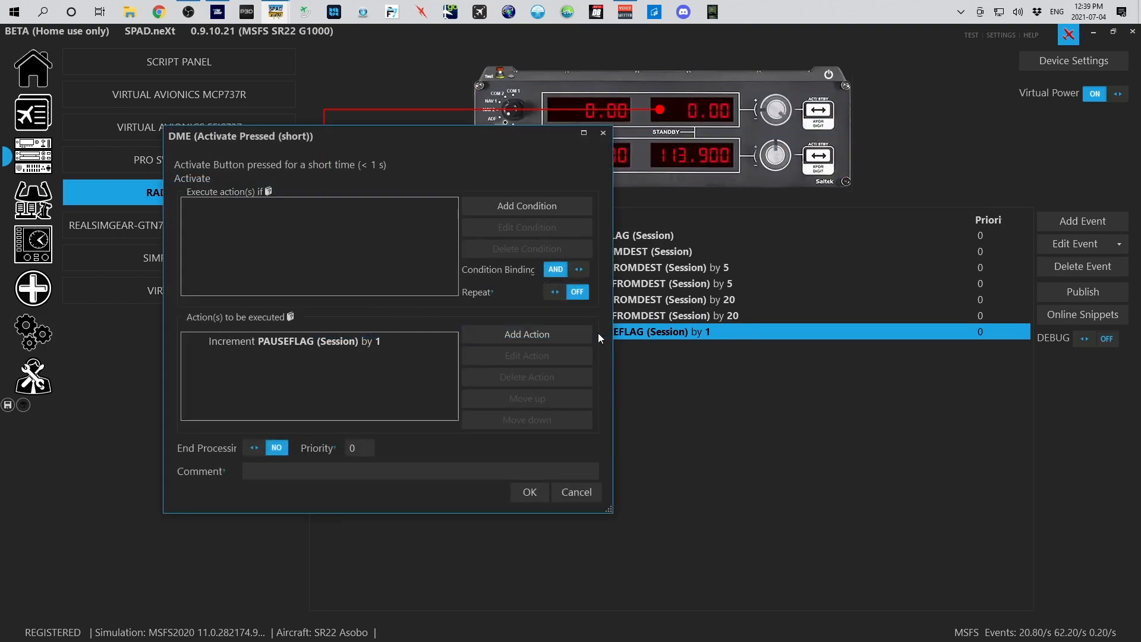
{"action": "double_click", "coordinate": [366, 345]}
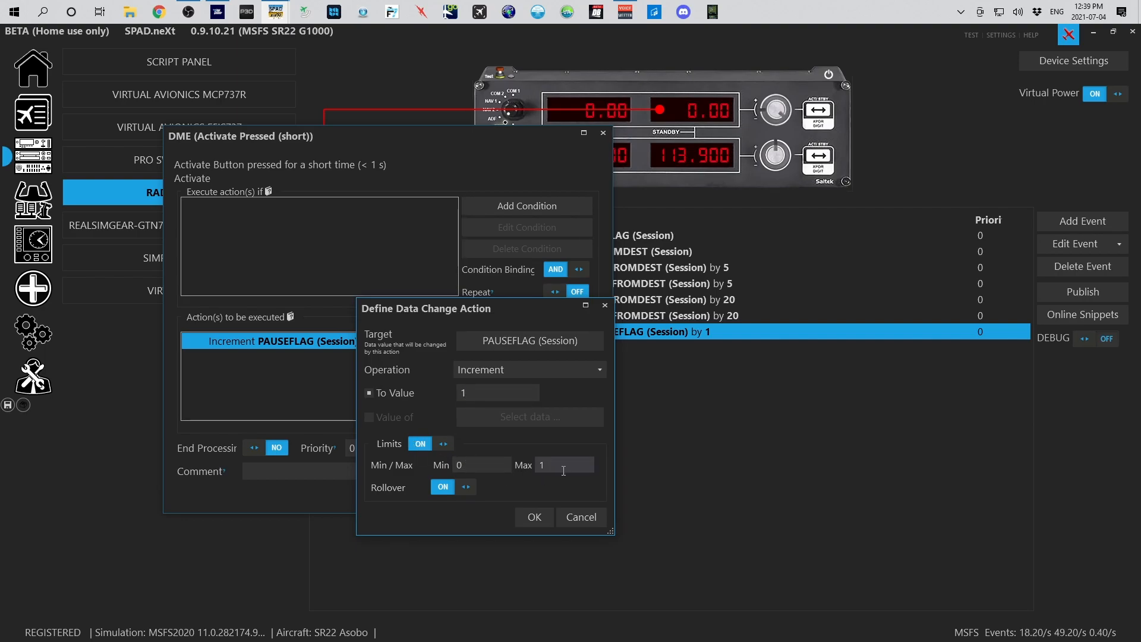
{"action": "left_click", "coordinate": [540, 516]}
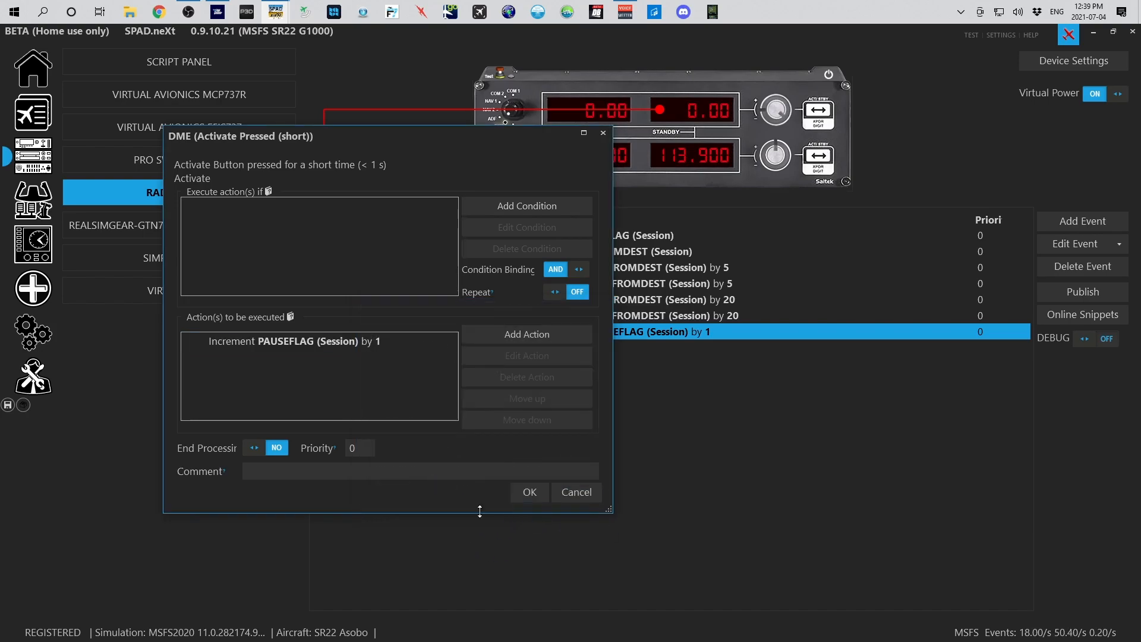
{"action": "left_click", "coordinate": [528, 493]}
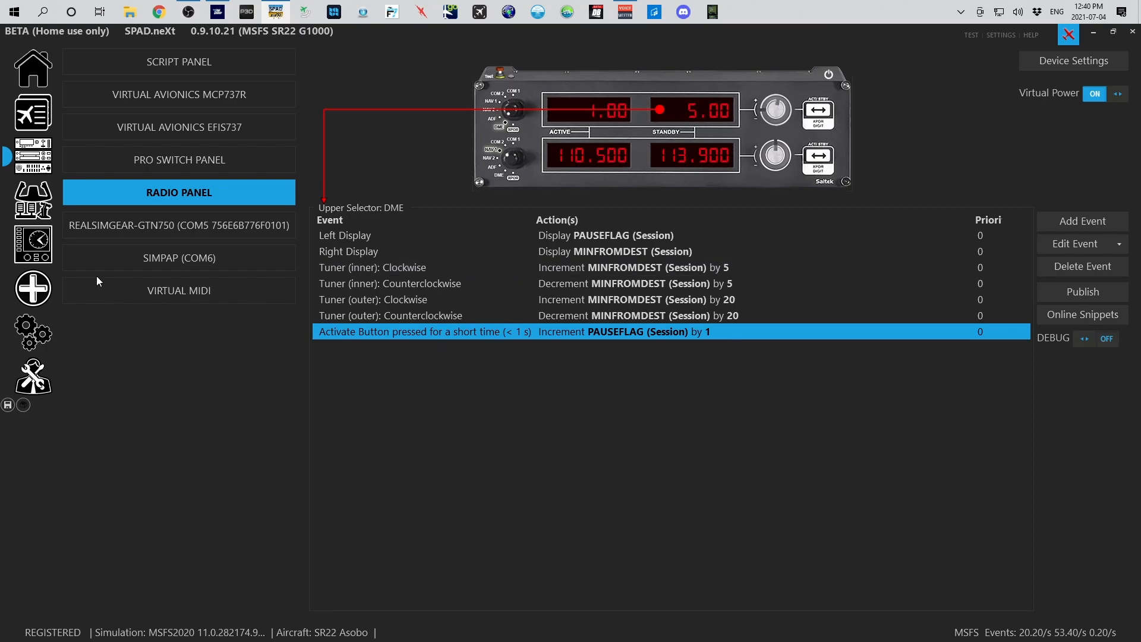
- Undock the data monitor into its own window and place it over the Script Panel's PAUSE Script events
{"action": "left_click", "coordinate": [34, 289]}
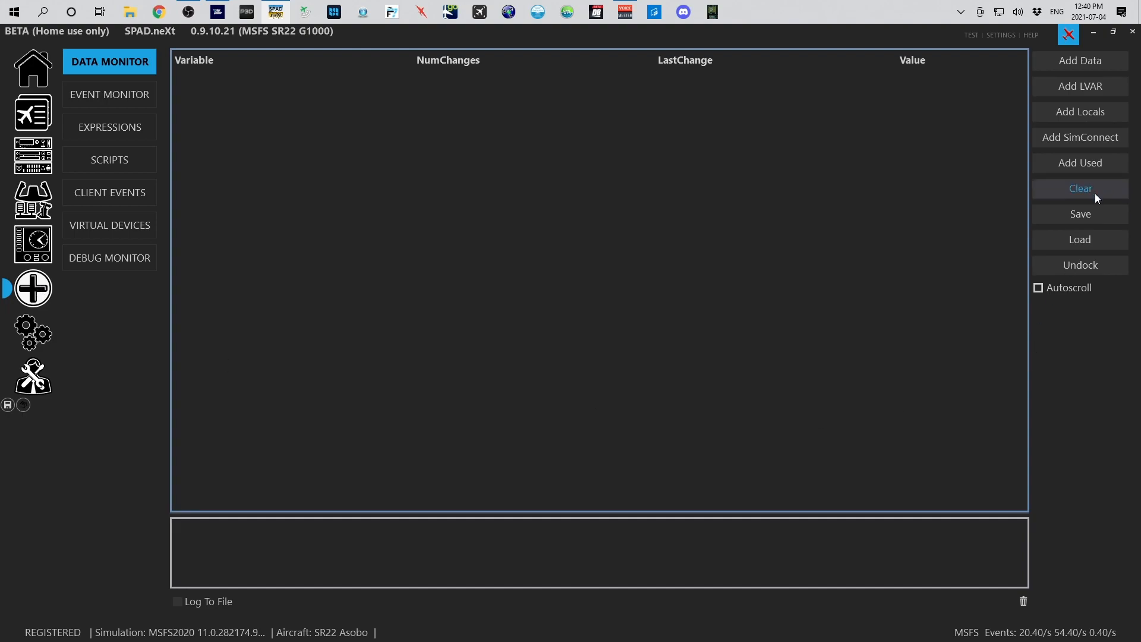
{"action": "left_click", "coordinate": [1101, 263]}
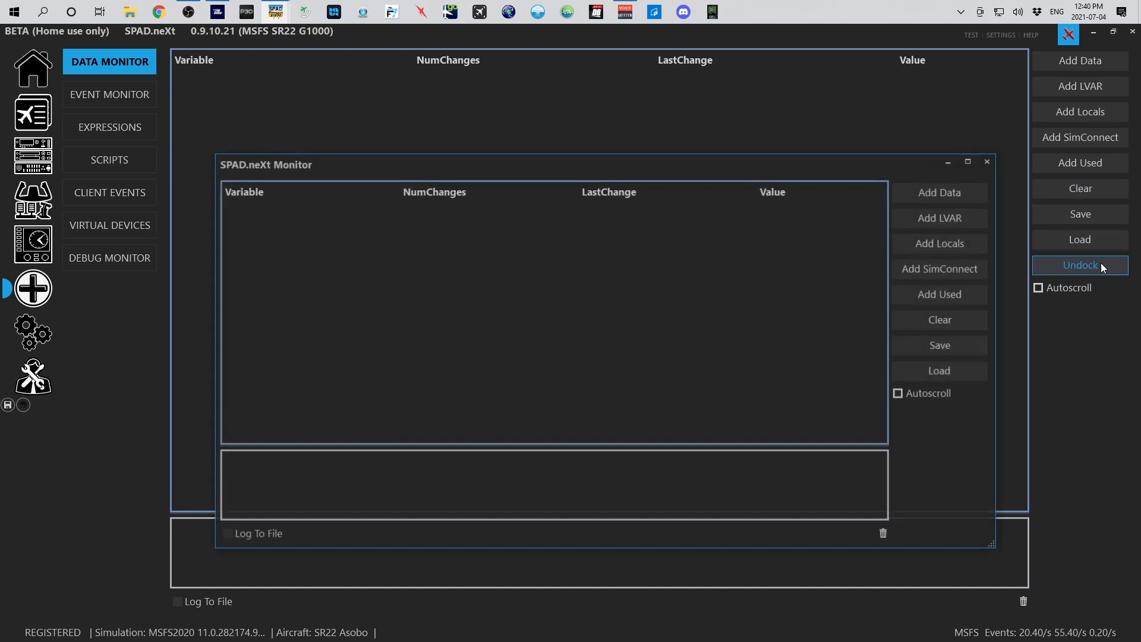
{"action": "left_click_drag", "start_coordinate": [658, 163], "coordinate": [652, 203]}
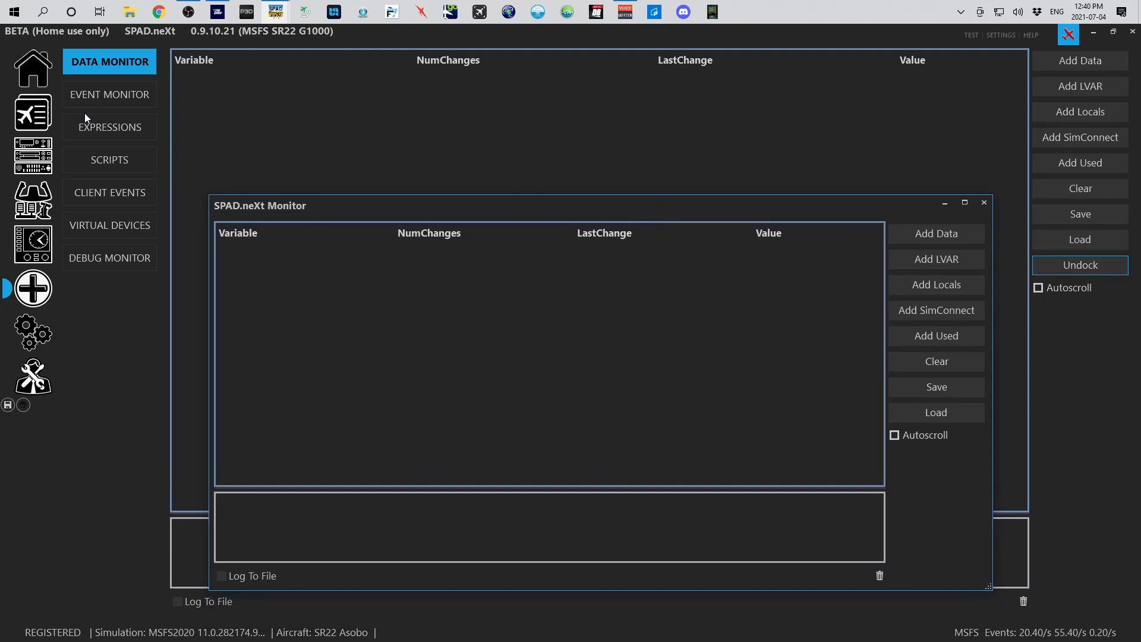
{"action": "left_click_drag", "start_coordinate": [506, 212], "coordinate": [455, 596]}
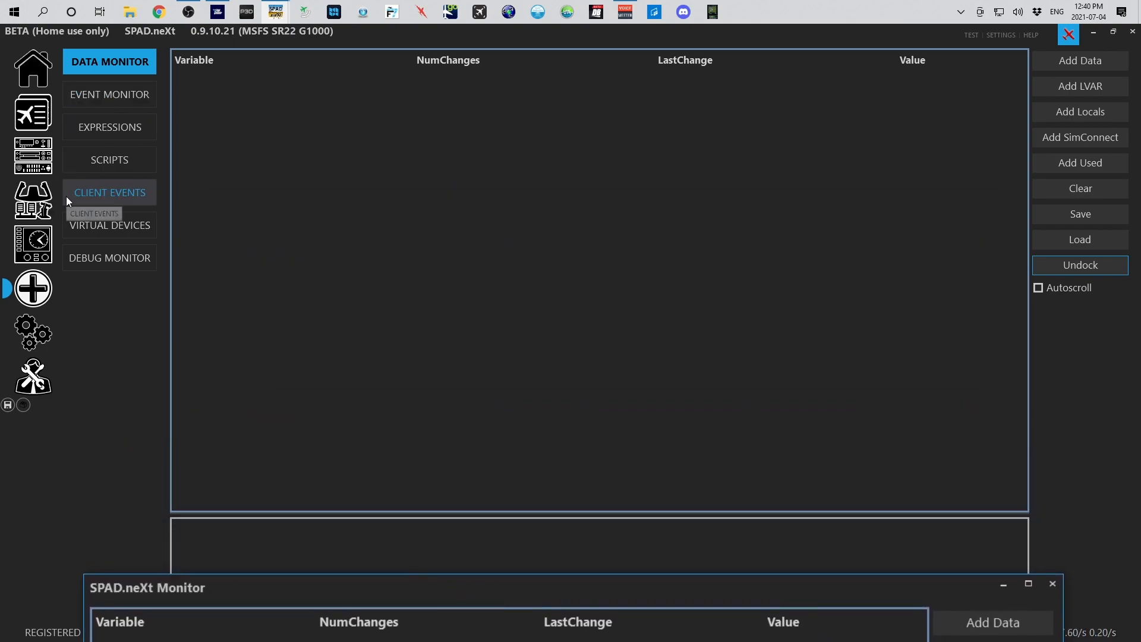
{"action": "left_click", "coordinate": [36, 169]}
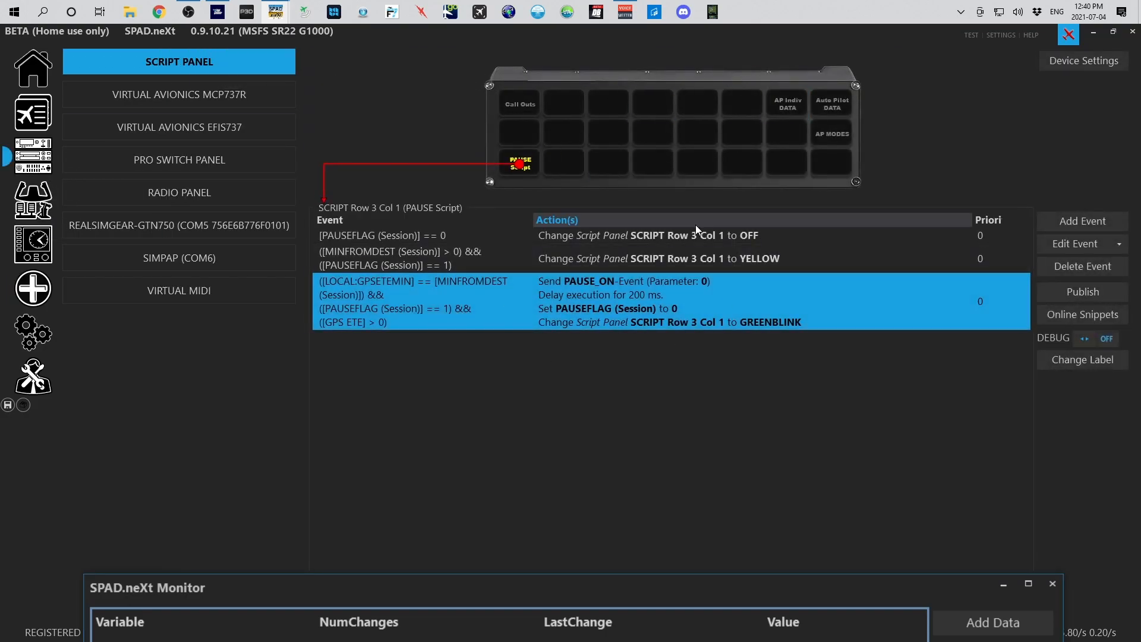
{"action": "left_click_drag", "start_coordinate": [509, 580], "coordinate": [627, 152]}
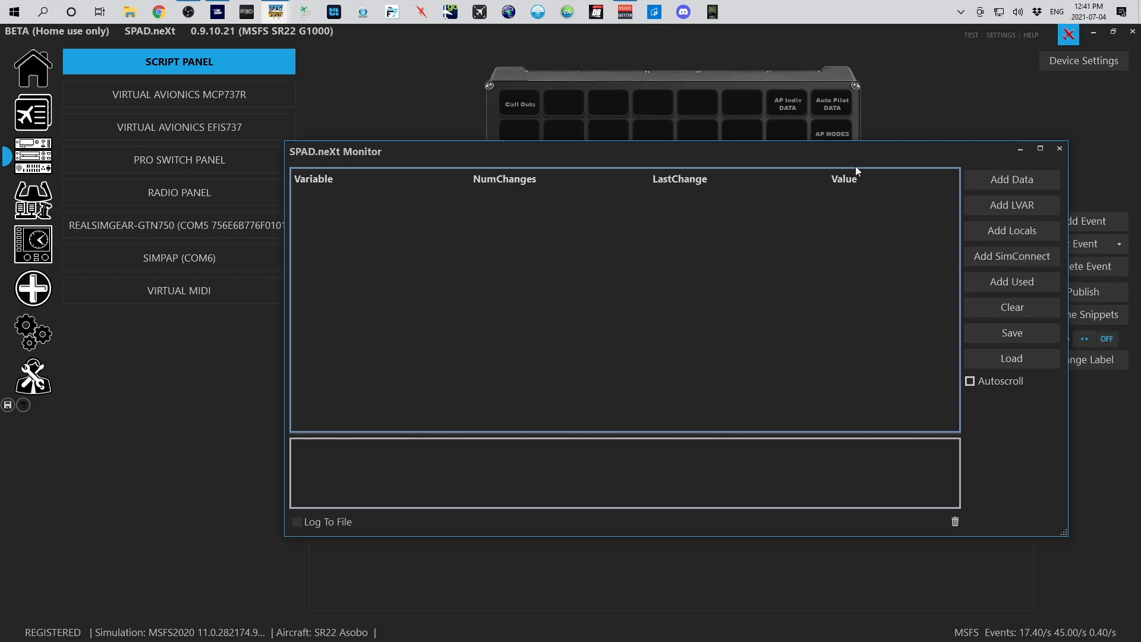
- Start adding a data item to the monitor and find the SimConnect time variables by searching for "GpS"
{"action": "left_click", "coordinate": [1037, 178]}
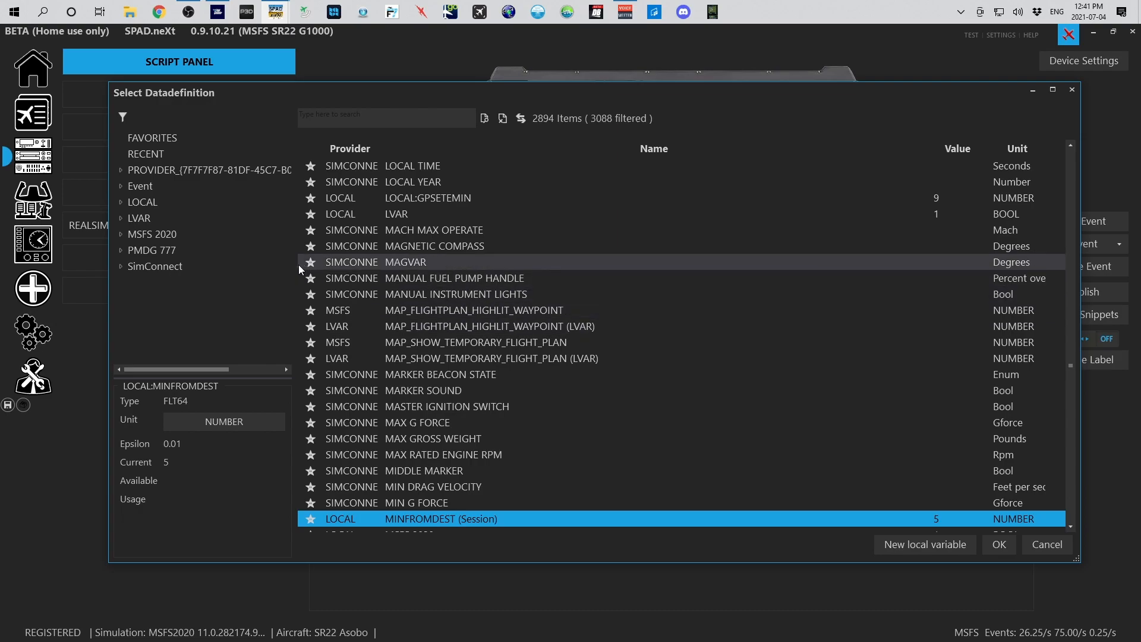
{"action": "left_click", "coordinate": [349, 116]}
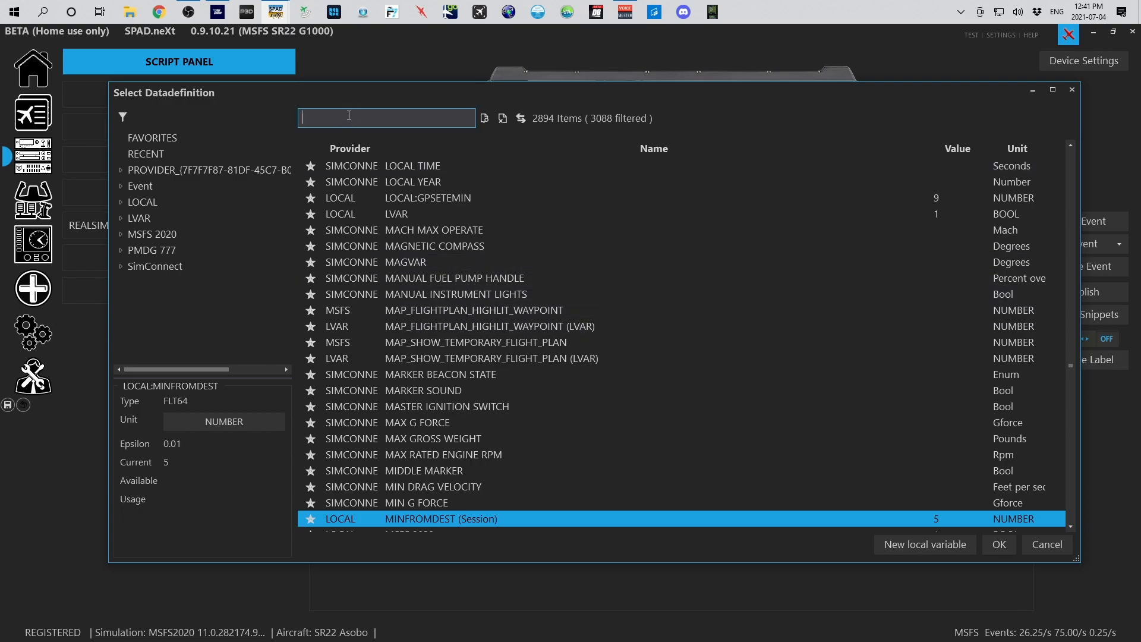
{"action": "type", "text": "GpS"}
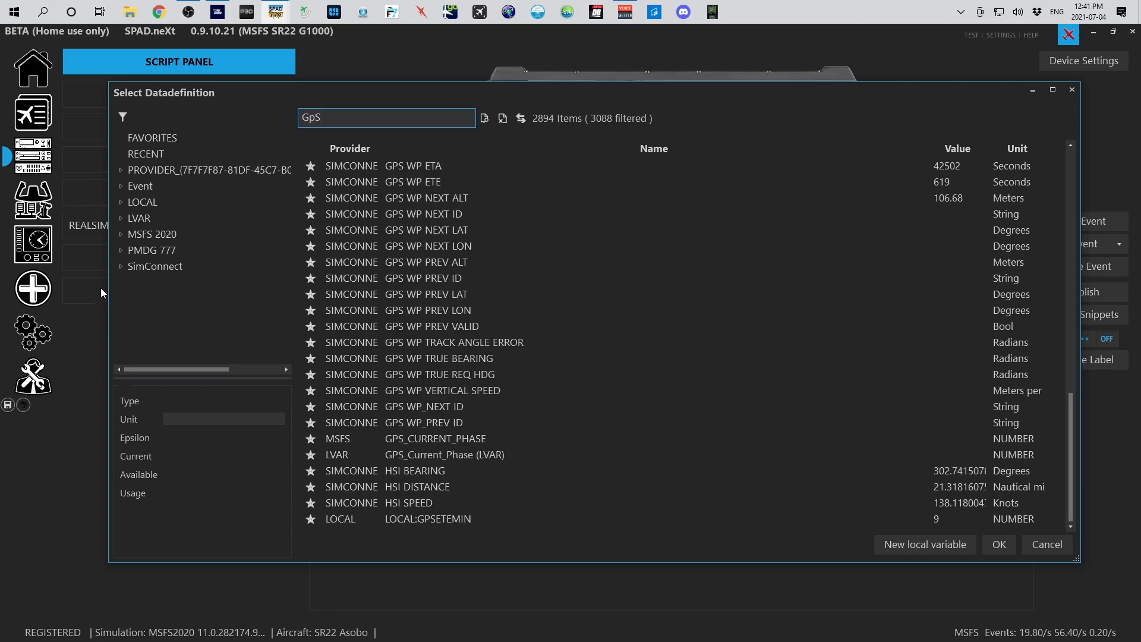
{"action": "left_click", "coordinate": [142, 267]}
{"action": "scroll", "coordinate": [668, 344], "scroll_direction": "up", "scroll_amount": 13}
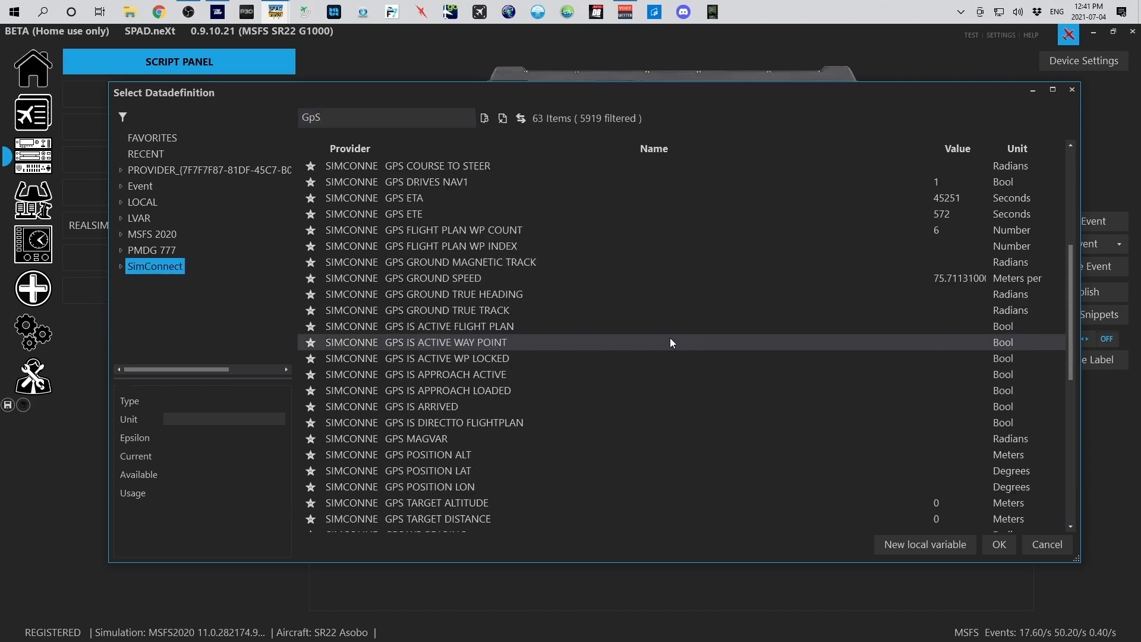
{"action": "scroll", "coordinate": [539, 461], "scroll_direction": "down", "scroll_amount": 1}
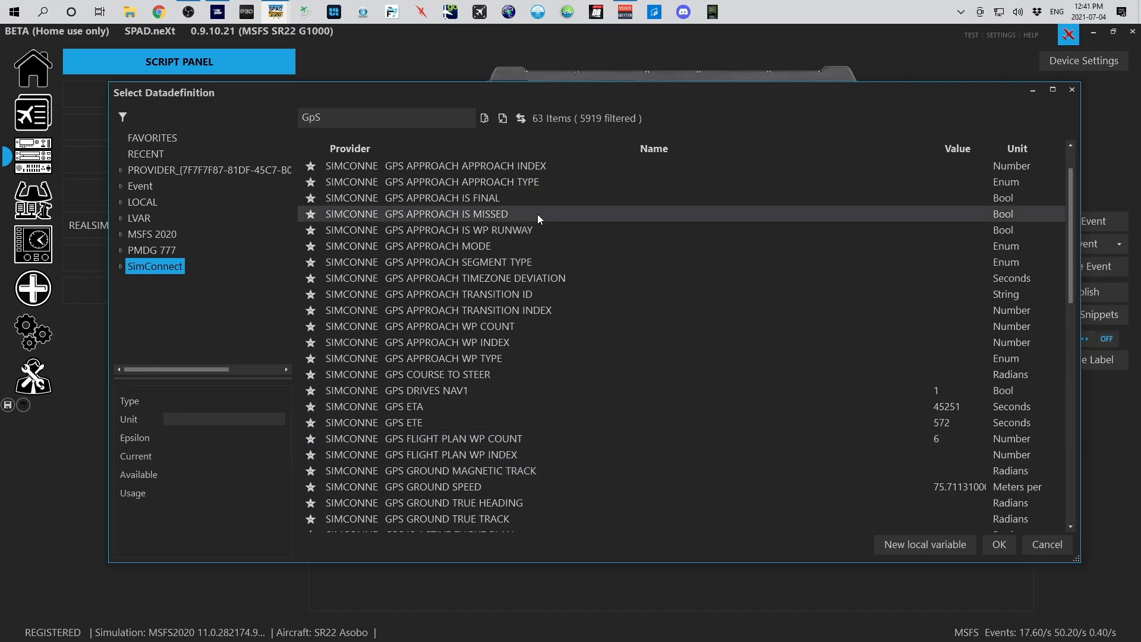
{"action": "scroll", "coordinate": [518, 310], "scroll_direction": "up", "scroll_amount": 1}
{"action": "scroll", "coordinate": [518, 308], "scroll_direction": "down", "scroll_amount": 5}
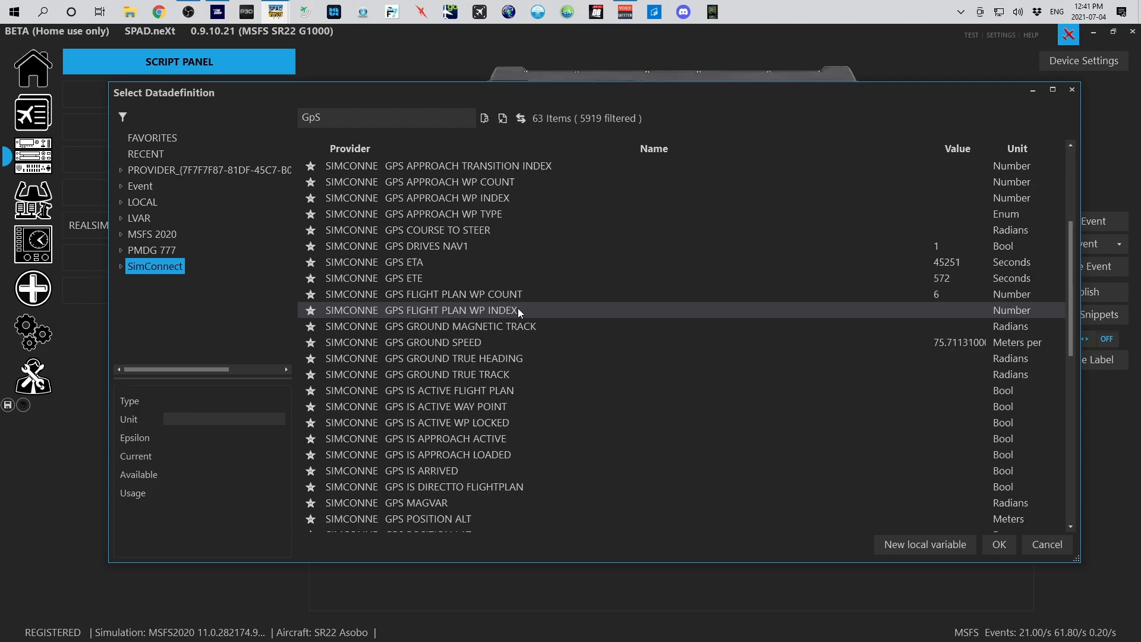
{"action": "scroll", "coordinate": [461, 243], "scroll_direction": "up", "scroll_amount": 1}
- Compare the GPS ETA and GPS ETE variables and add SIMCONNECT:GPS ETE to the data monitor
{"action": "left_click", "coordinate": [459, 263]}
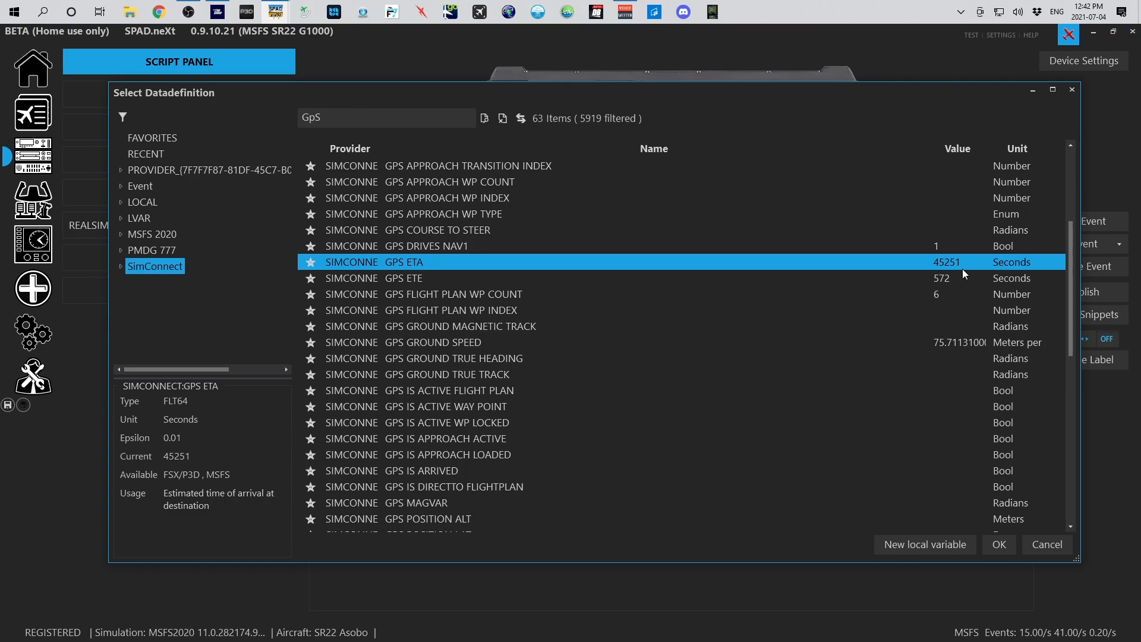
{"action": "left_click", "coordinate": [482, 278]}
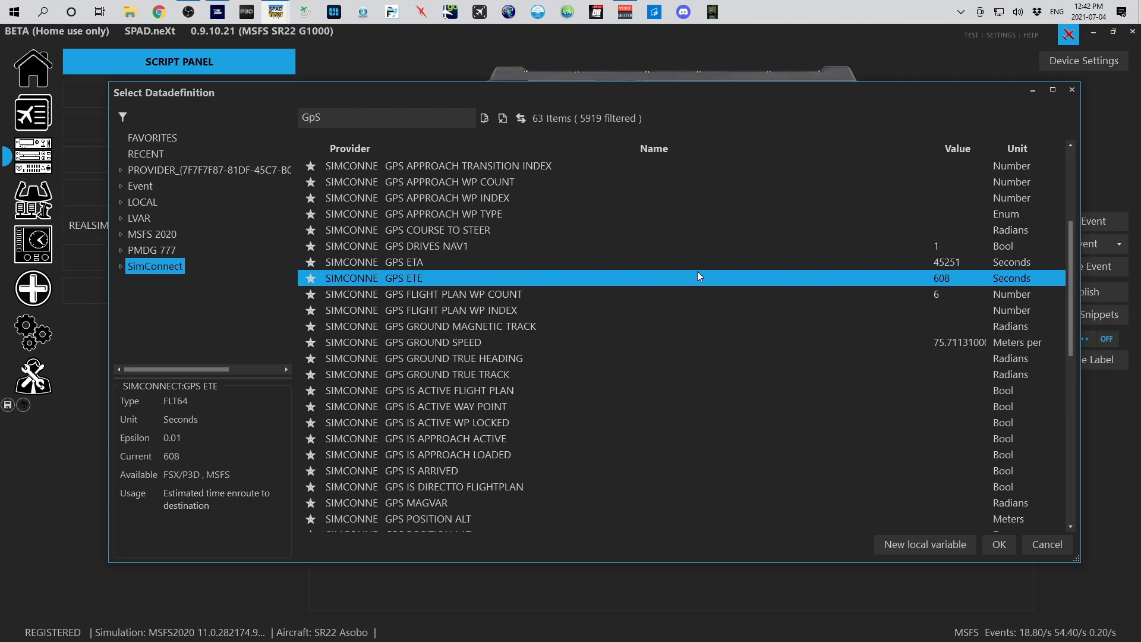
{"action": "left_click", "coordinate": [931, 261]}
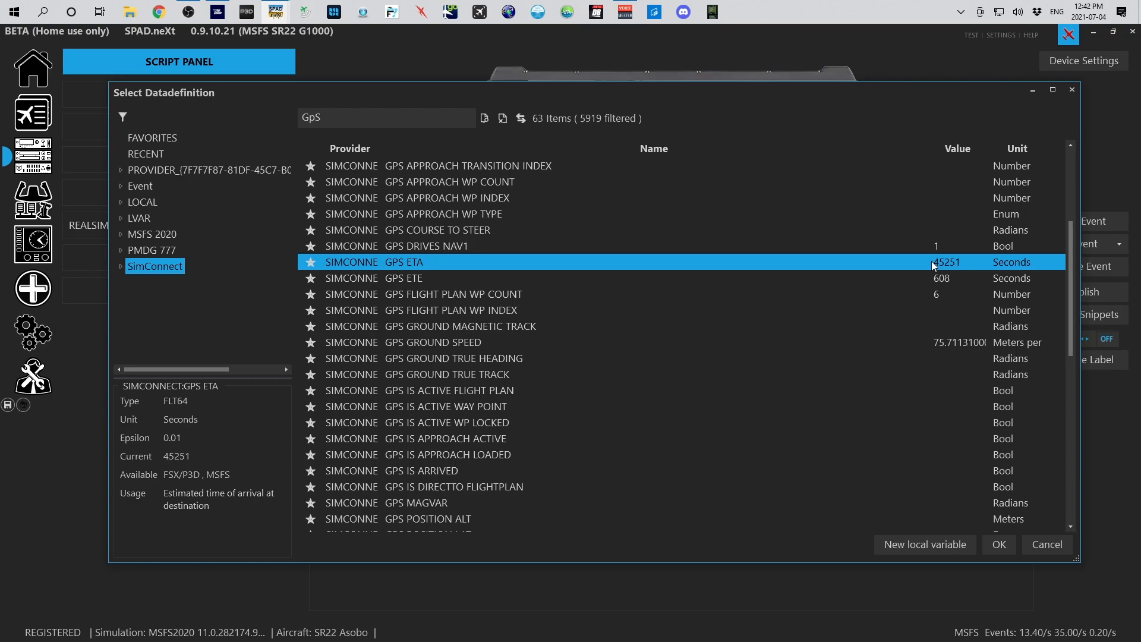
{"action": "left_click", "coordinate": [906, 280]}
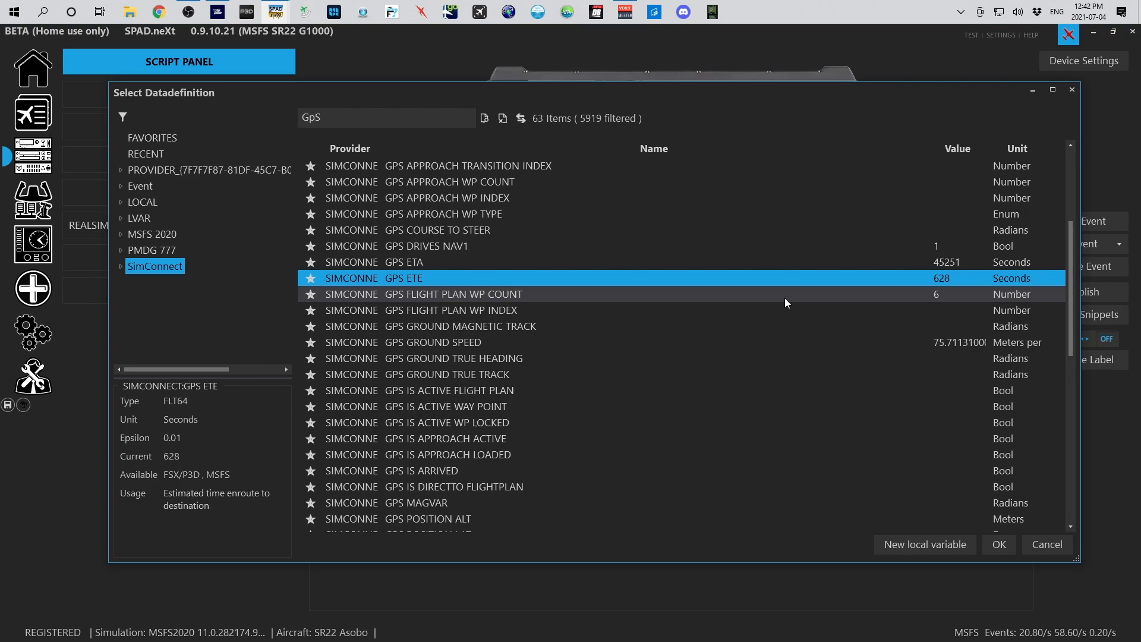
{"action": "scroll", "coordinate": [784, 298], "scroll_direction": "down", "scroll_amount": 4}
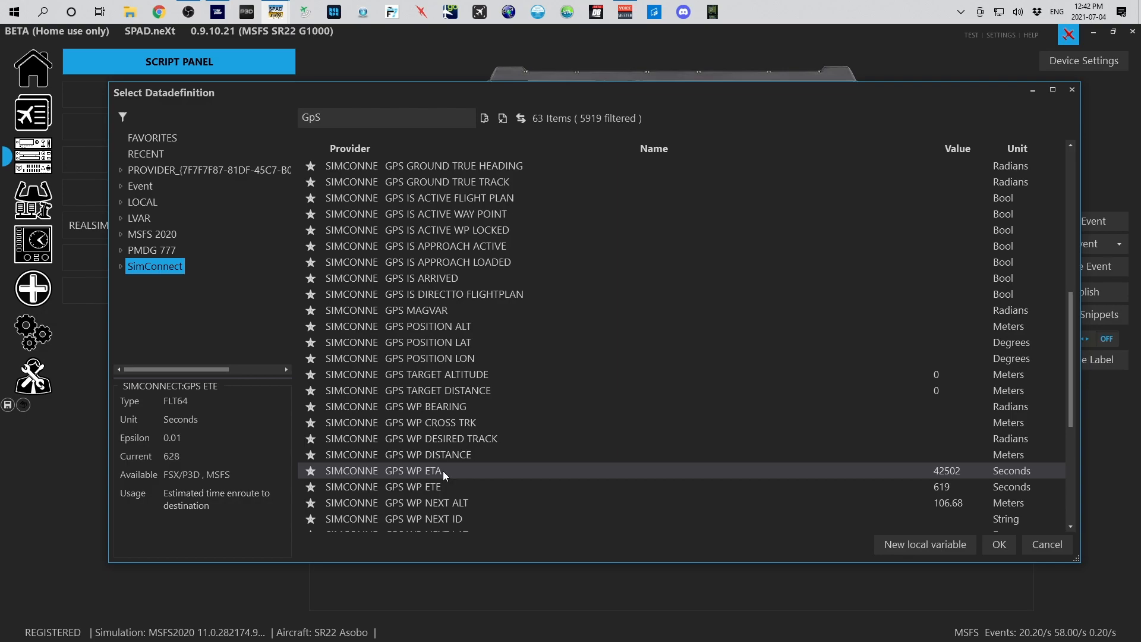
{"action": "scroll", "coordinate": [616, 417], "scroll_direction": "up", "scroll_amount": 7}
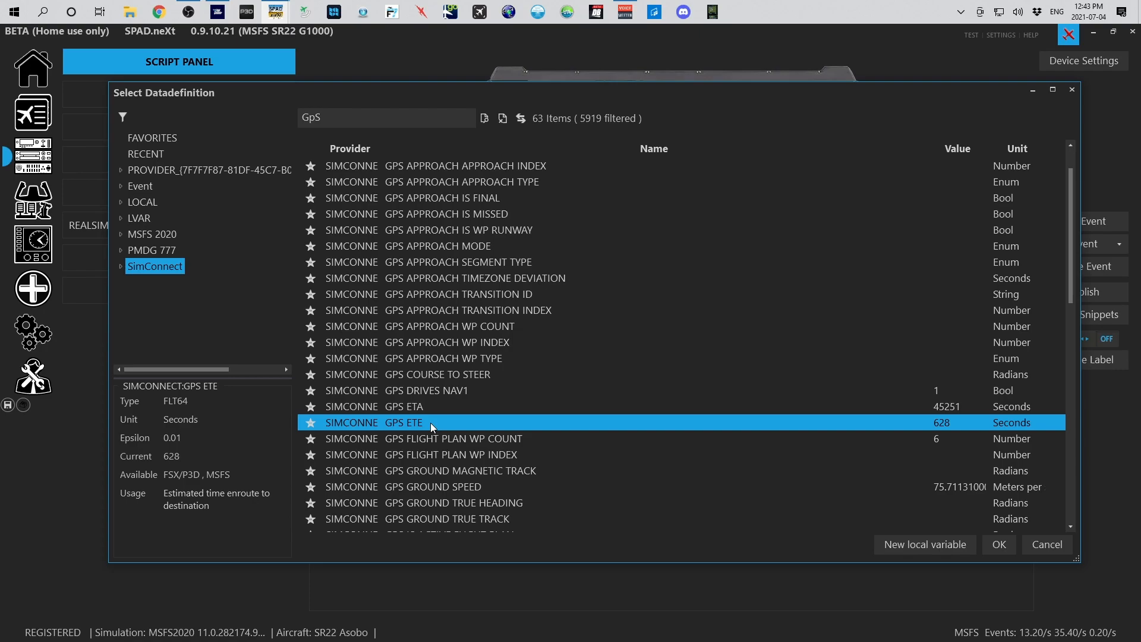
{"action": "double_click", "coordinate": [430, 423]}
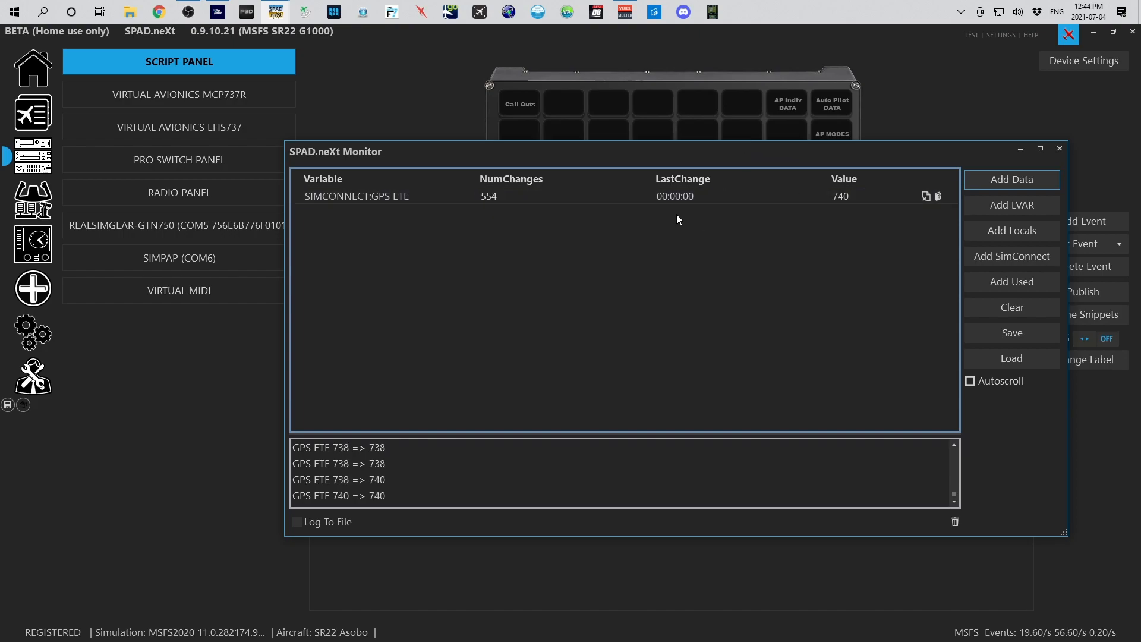
{"action": "left_click", "coordinate": [412, 199]}
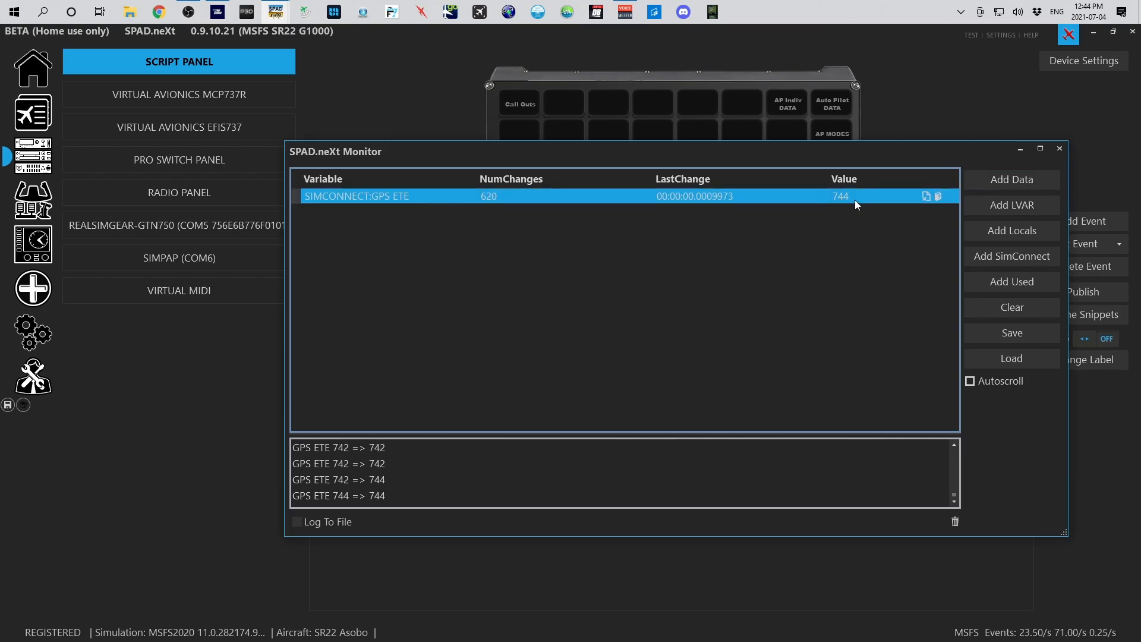
- Compare the unit settings of GPS ETE, the flight plan waypoint variables and GPS GROUND MAGNETIC TRACK, and close the data selection without adding anything
{"action": "left_click", "coordinate": [1017, 176]}
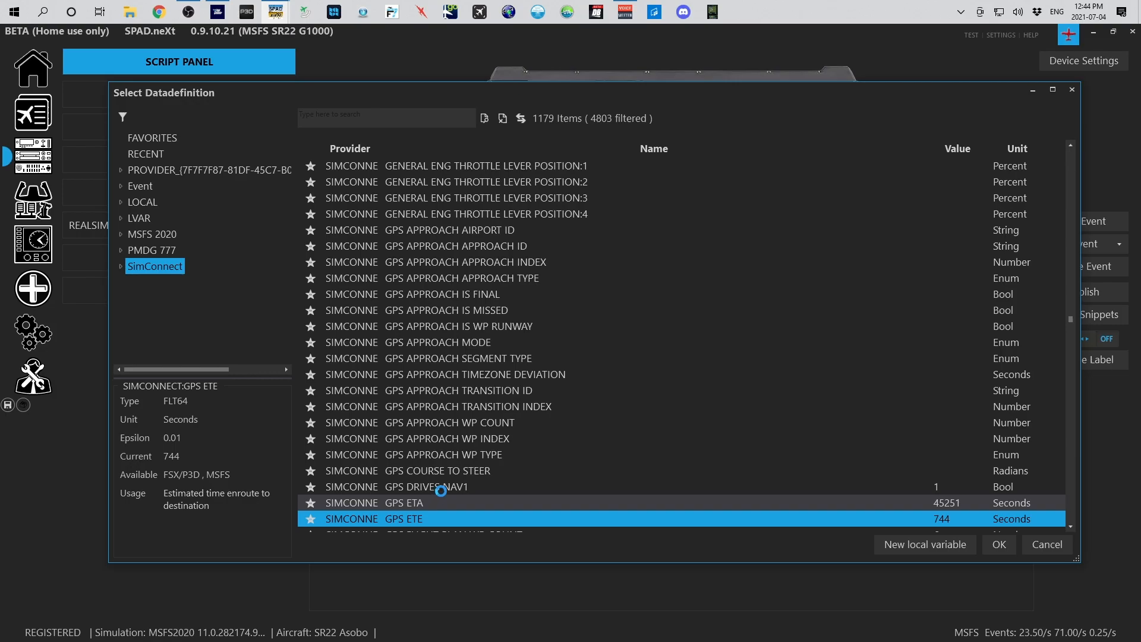
{"action": "scroll", "coordinate": [475, 419], "scroll_direction": "down", "scroll_amount": 3}
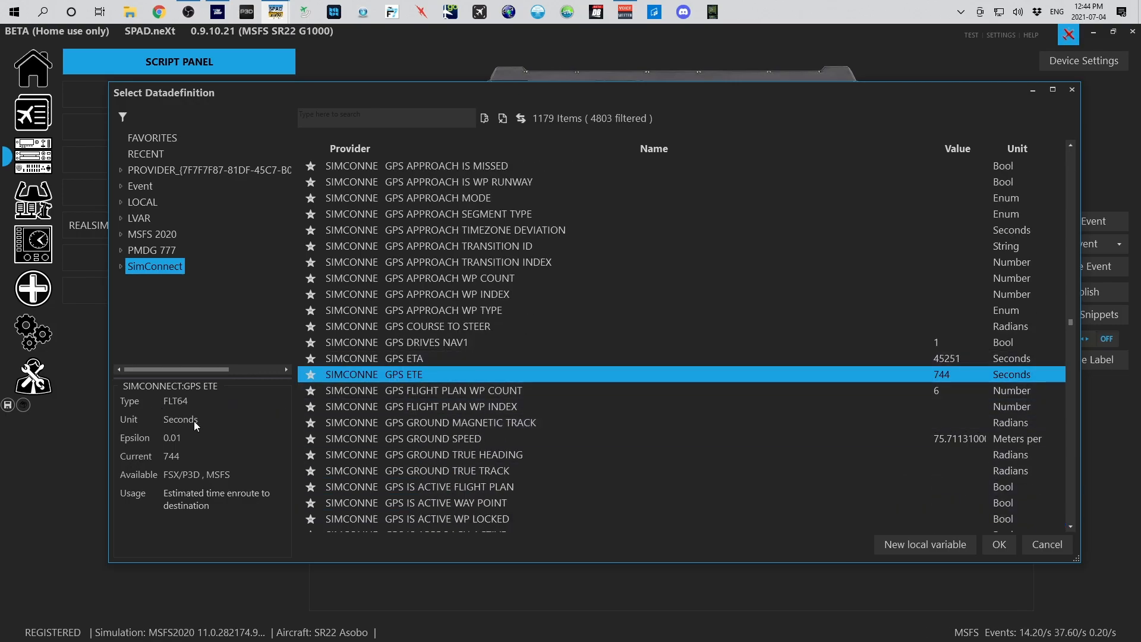
{"action": "left_click", "coordinate": [521, 387]}
{"action": "left_click", "coordinate": [508, 405]}
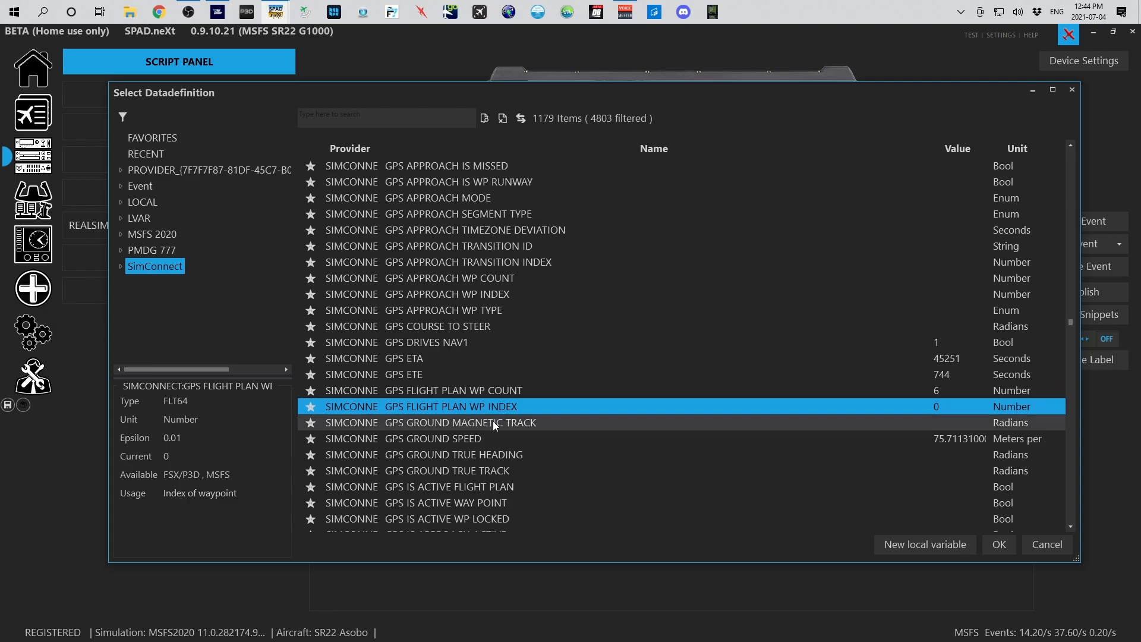
{"action": "left_click", "coordinate": [492, 422]}
{"action": "left_click", "coordinate": [248, 423]}
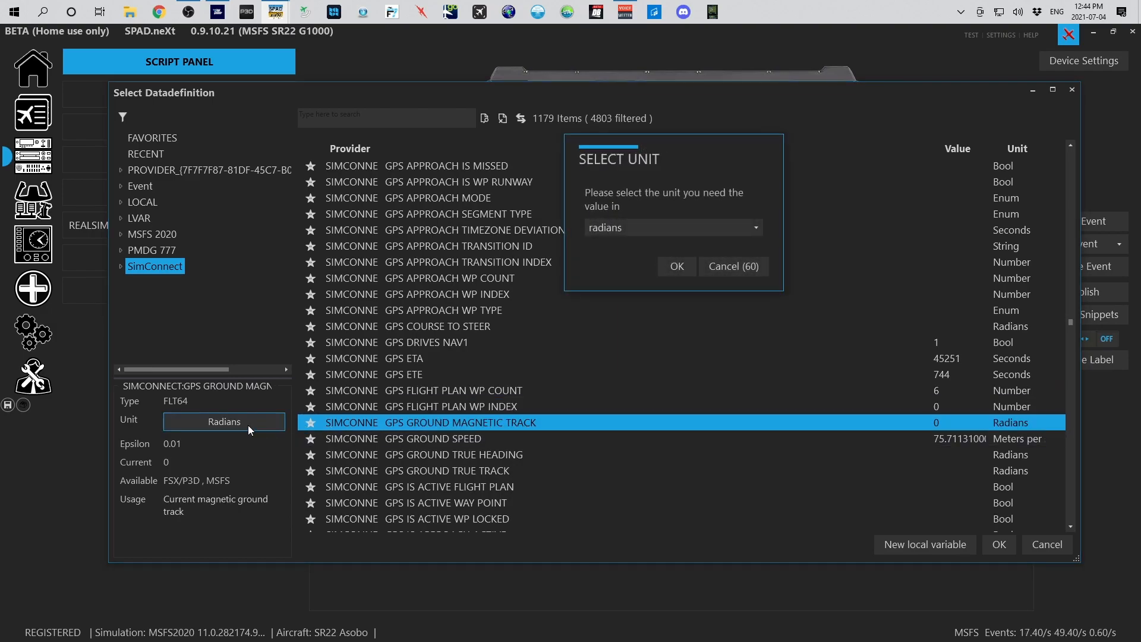
{"action": "left_click", "coordinate": [725, 266]}
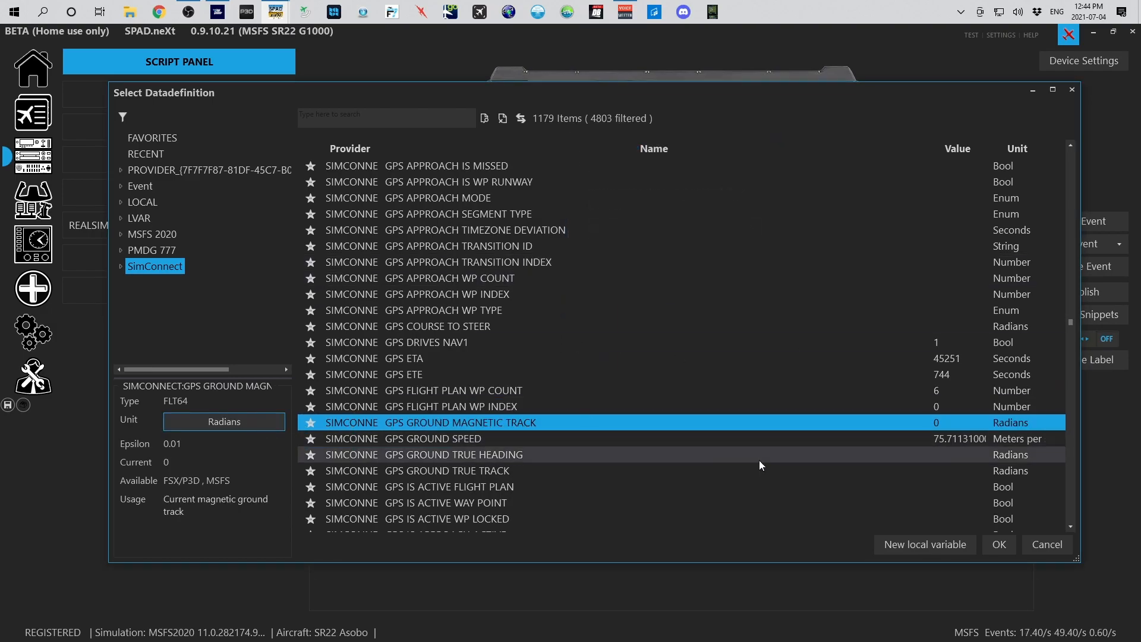
{"action": "left_click", "coordinate": [396, 379]}
{"action": "left_click", "coordinate": [1058, 548]}
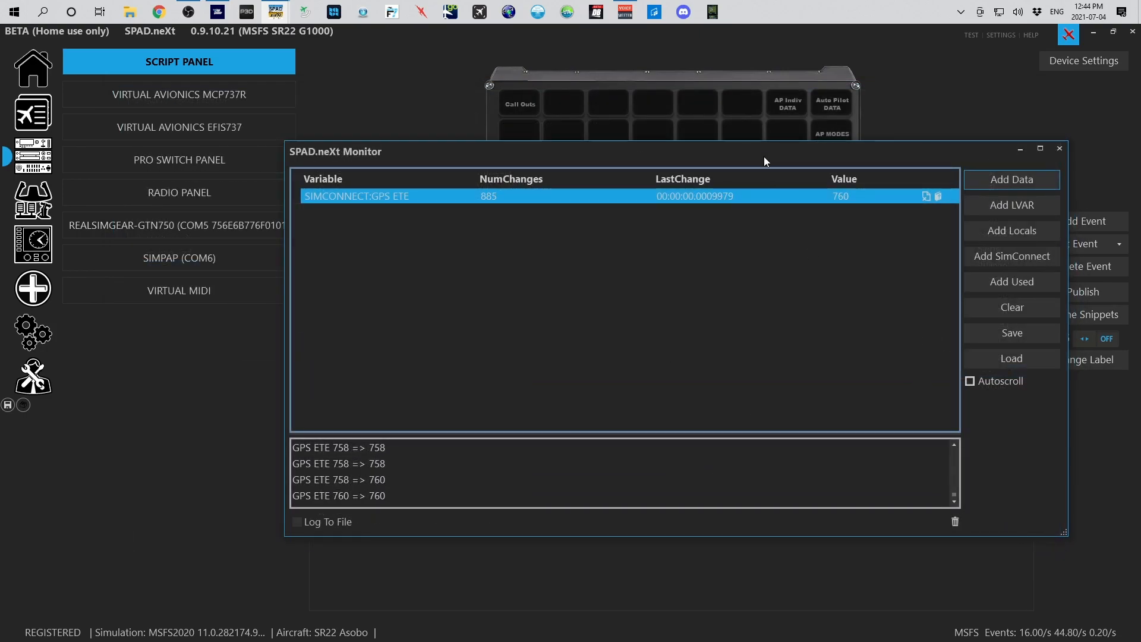
- Move the monitor window out of the way and resize the custom expressions list's columns so the GPSETEMIN entry fits on one line
{"action": "left_click_drag", "start_coordinate": [739, 152], "coordinate": [519, 641]}
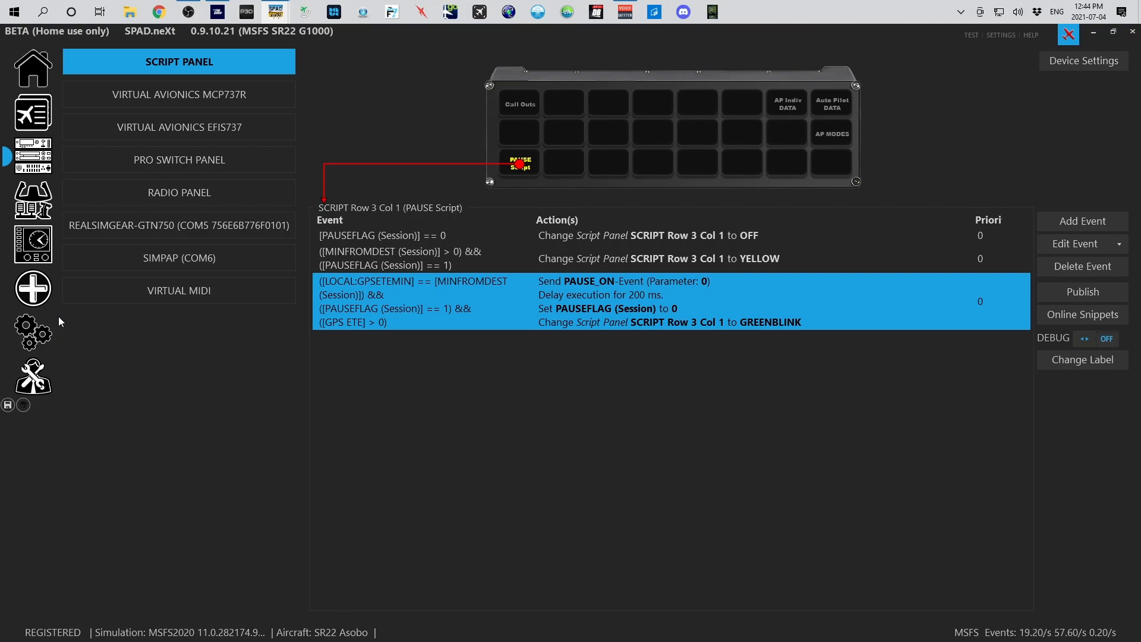
{"action": "left_click", "coordinate": [33, 288]}
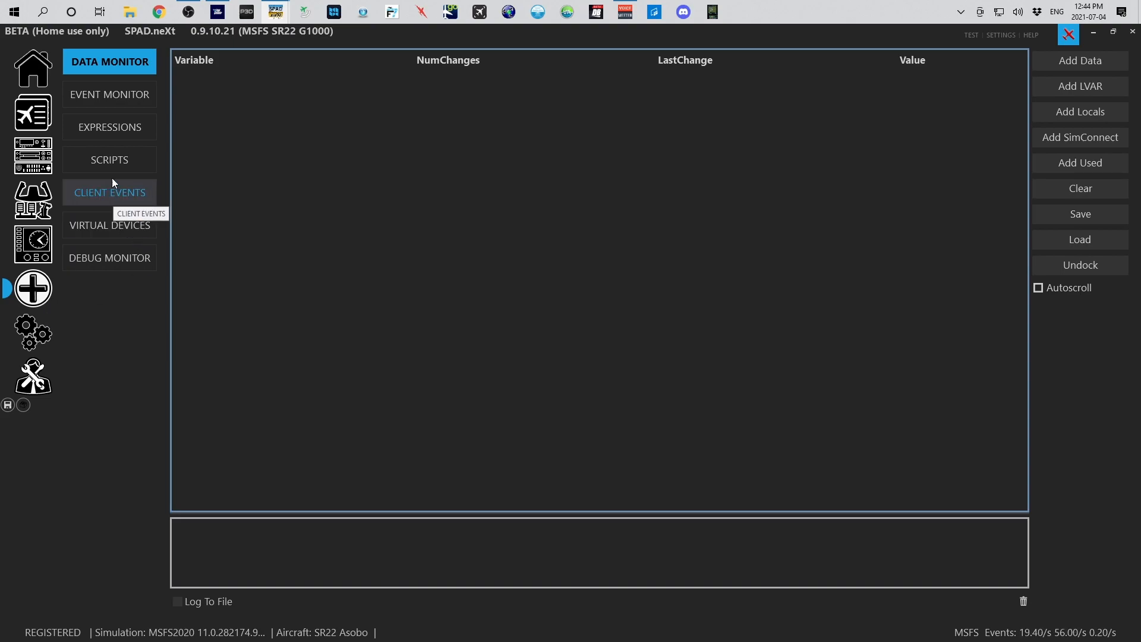
{"action": "left_click", "coordinate": [116, 129]}
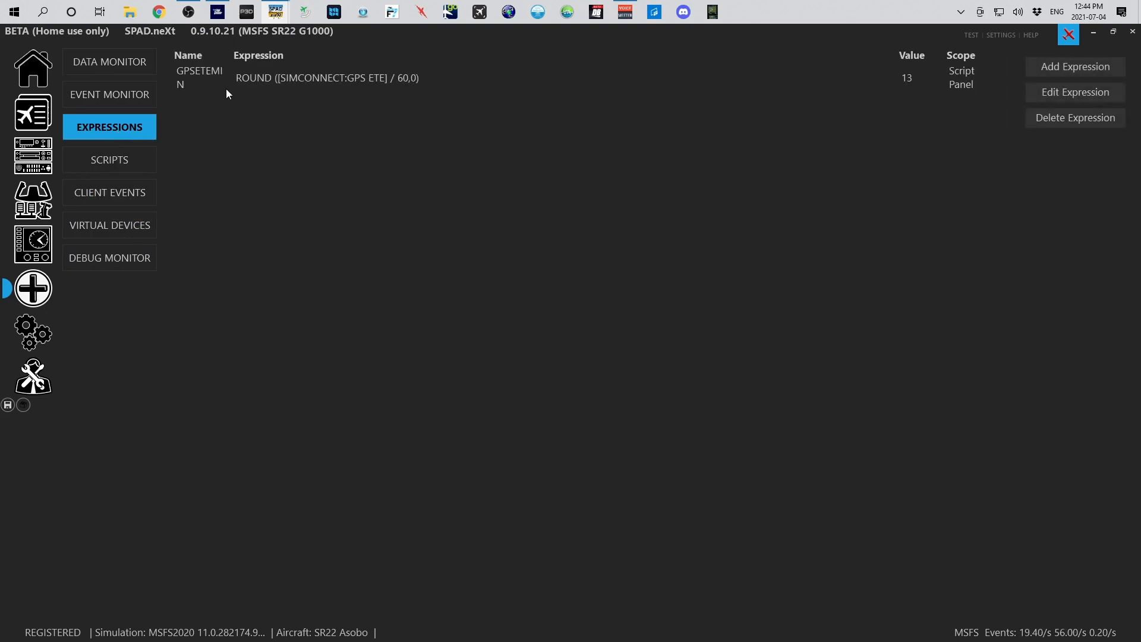
{"action": "left_click_drag", "start_coordinate": [229, 54], "coordinate": [271, 53]}
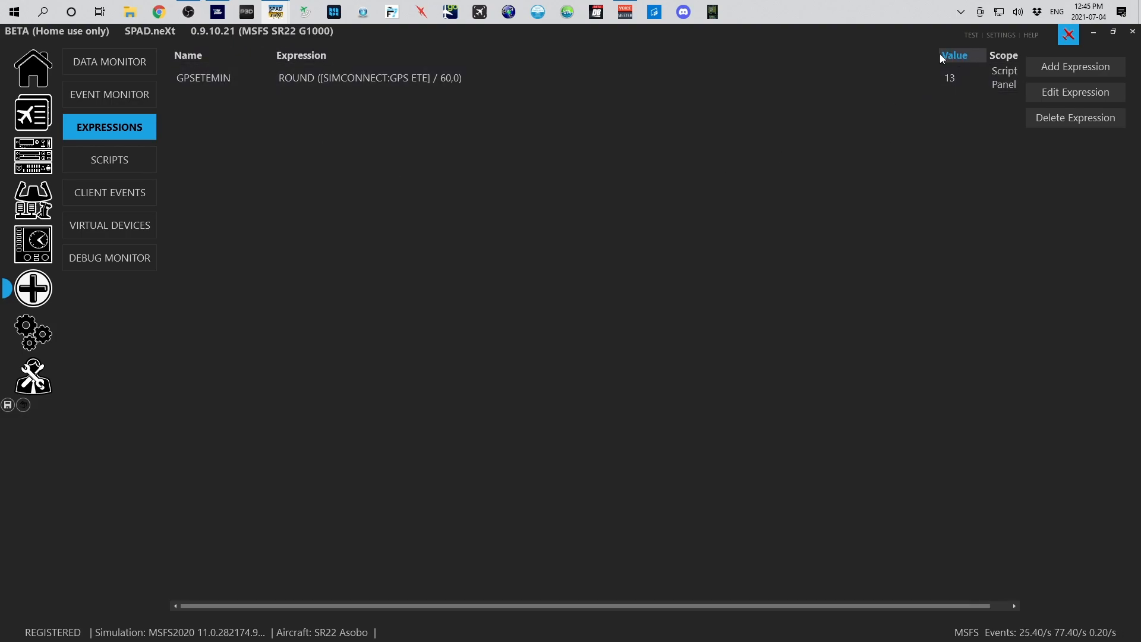
{"action": "left_click_drag", "start_coordinate": [942, 54], "coordinate": [742, 40]}
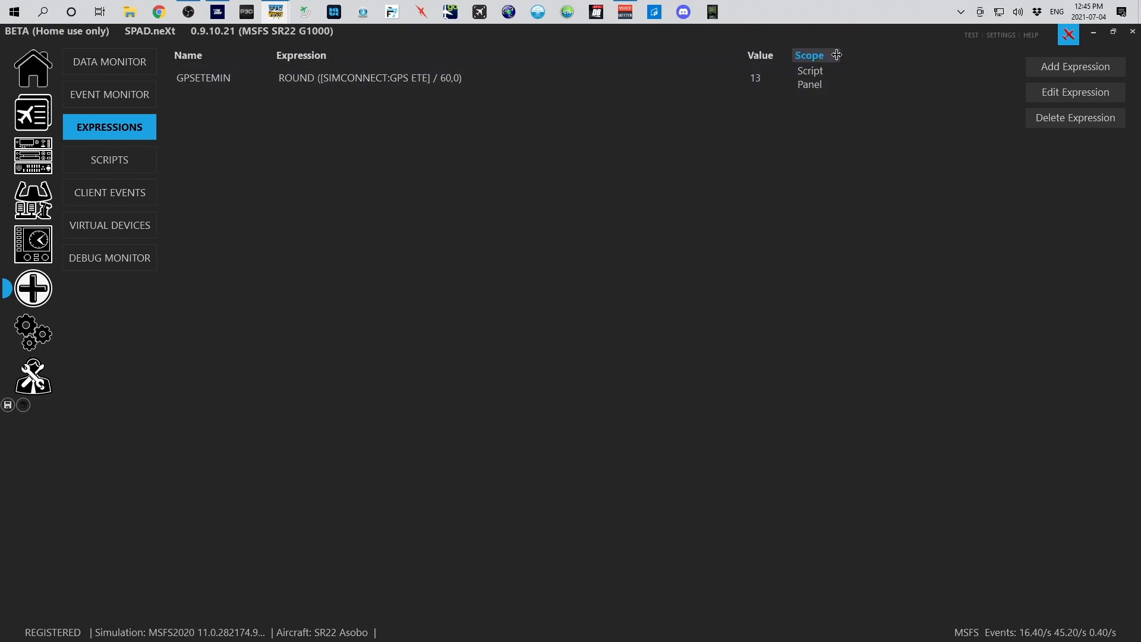
{"action": "left_click_drag", "start_coordinate": [836, 54], "coordinate": [868, 52]}
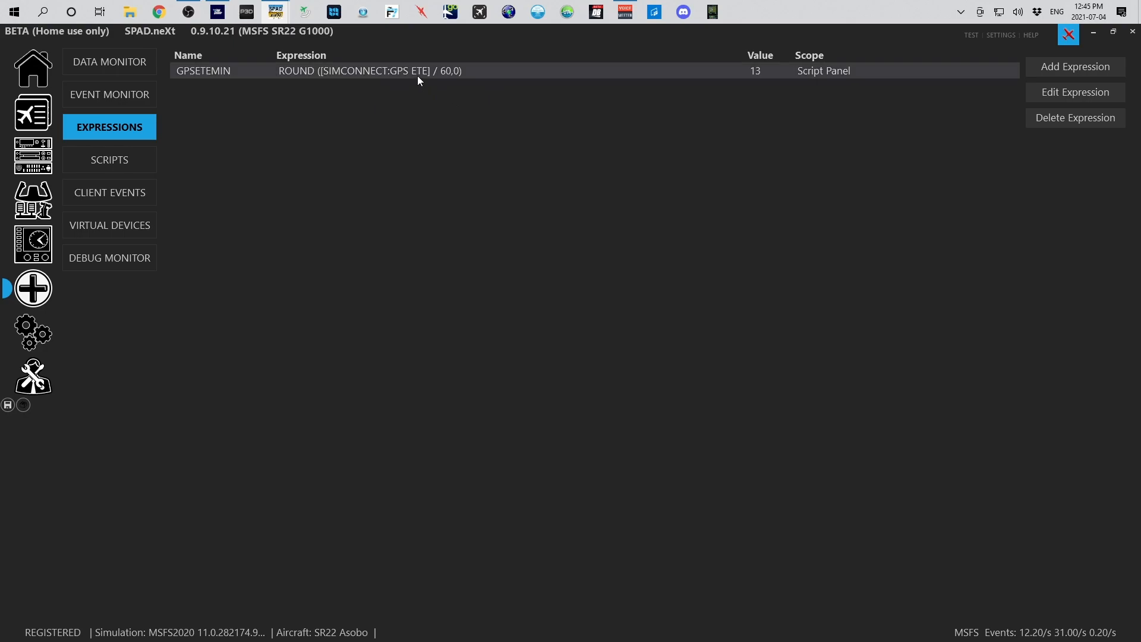
- Examine the name field and available scope choices for a new custom expression, and discard it
{"action": "left_click", "coordinate": [1048, 65]}
{"action": "left_click", "coordinate": [429, 228]}
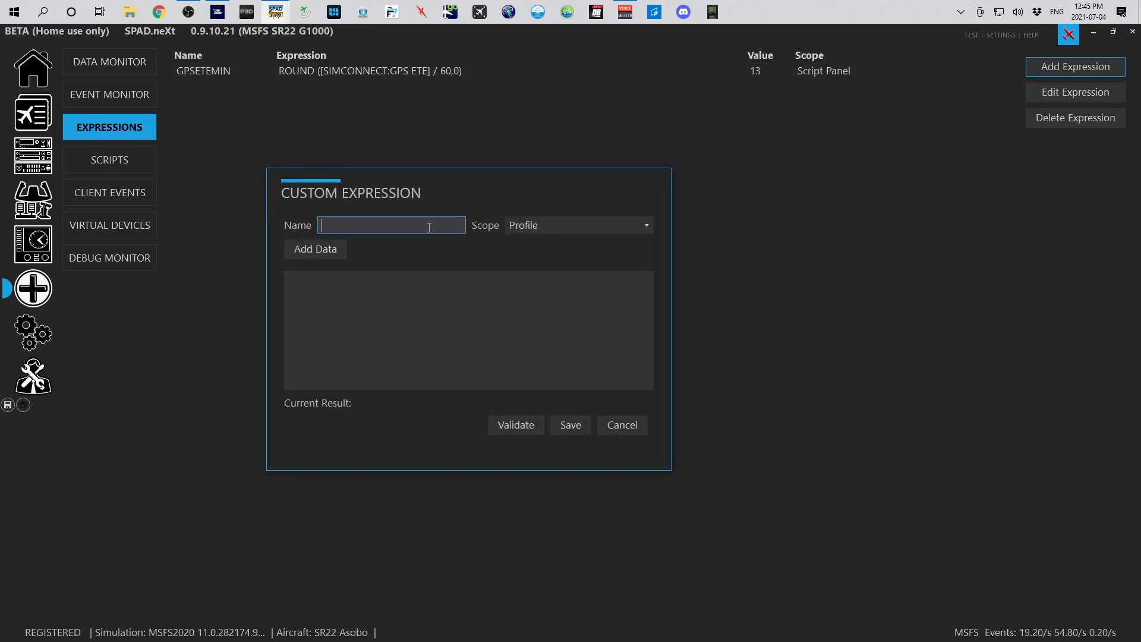
{"action": "left_click", "coordinate": [576, 226]}
{"action": "scroll", "coordinate": [650, 315], "scroll_direction": "down", "scroll_amount": 1}
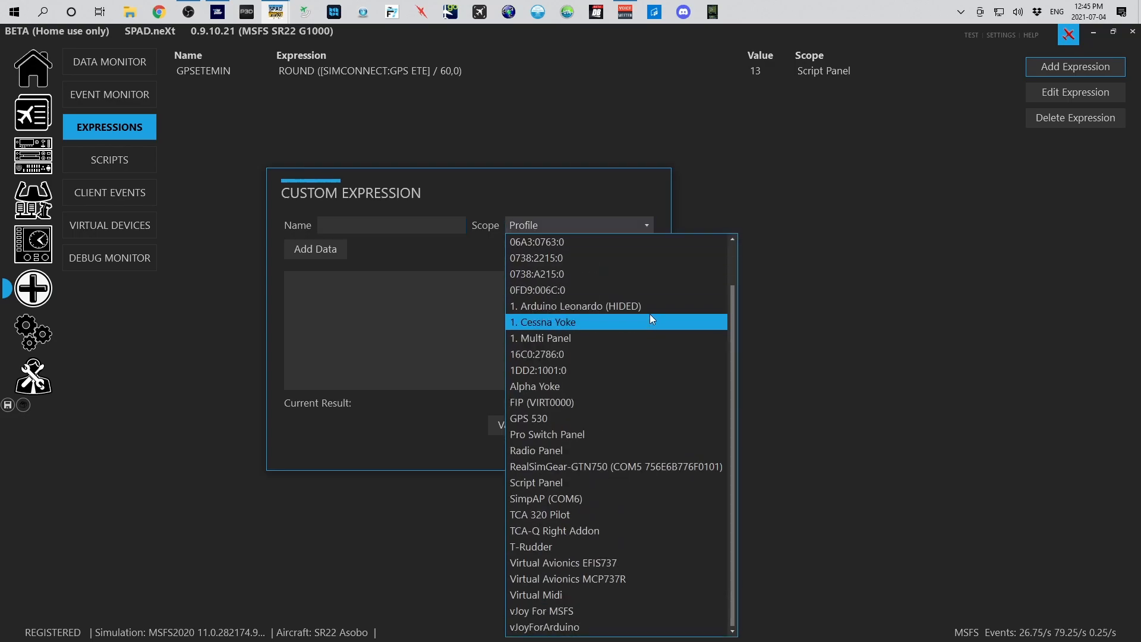
{"action": "scroll", "coordinate": [631, 302], "scroll_direction": "up", "scroll_amount": 1}
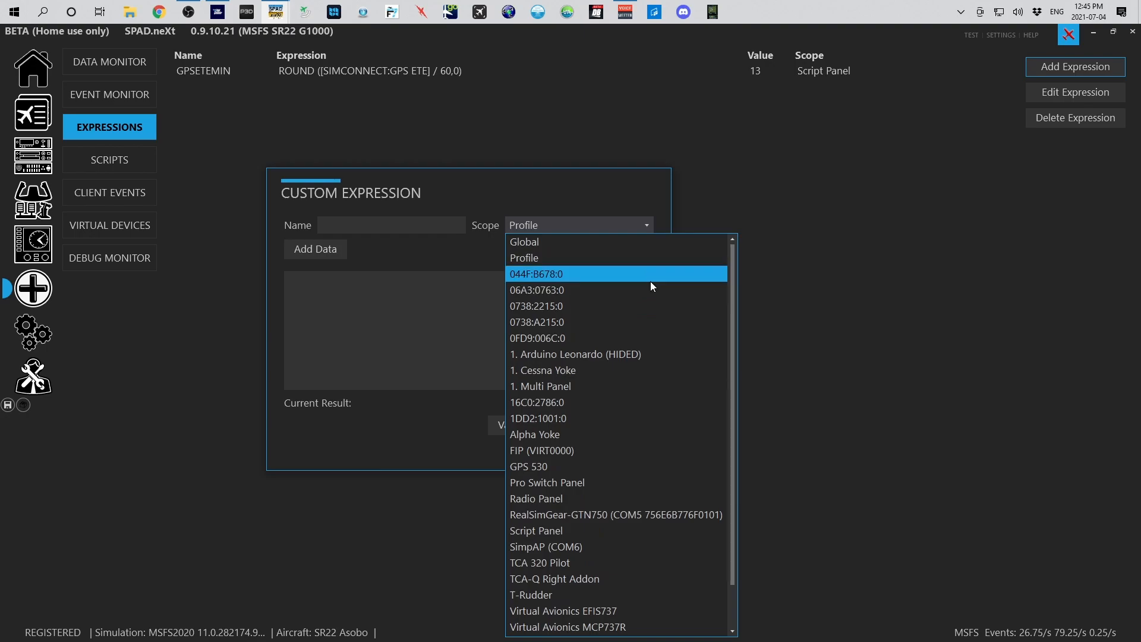
{"action": "scroll", "coordinate": [650, 280], "scroll_direction": "down", "scroll_amount": 1}
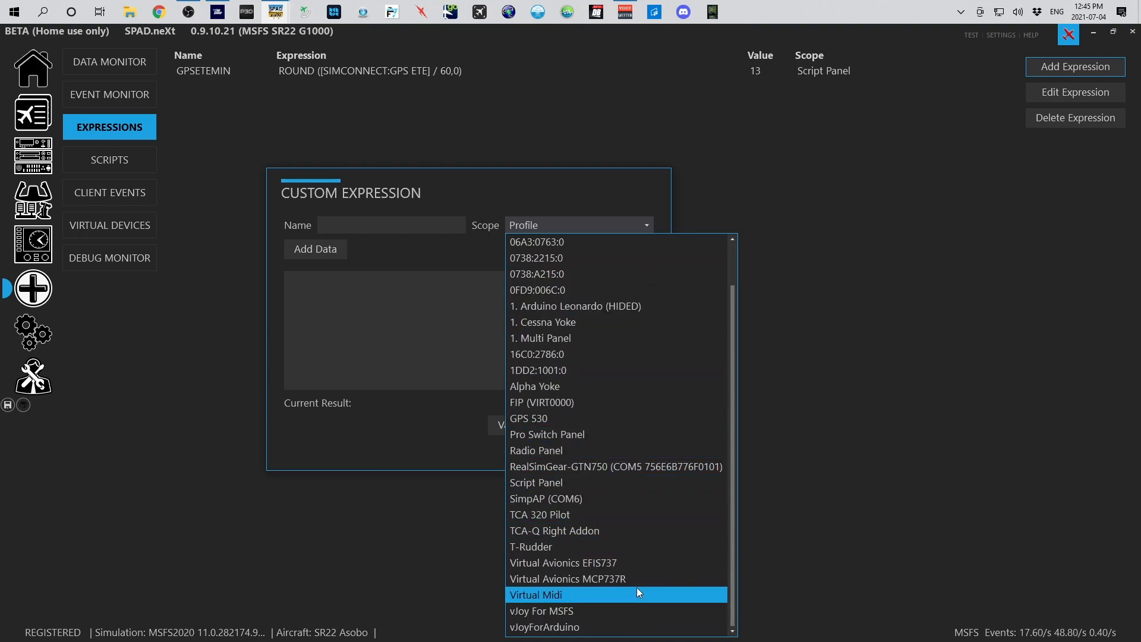
{"action": "left_click", "coordinate": [774, 176]}
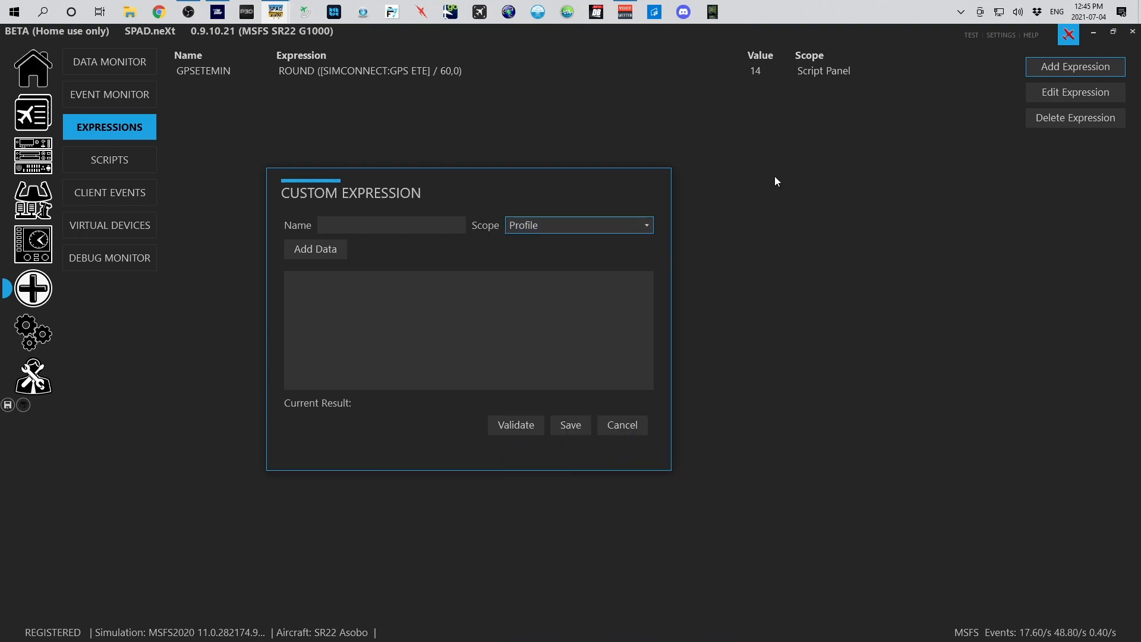
{"action": "left_click", "coordinate": [629, 427]}
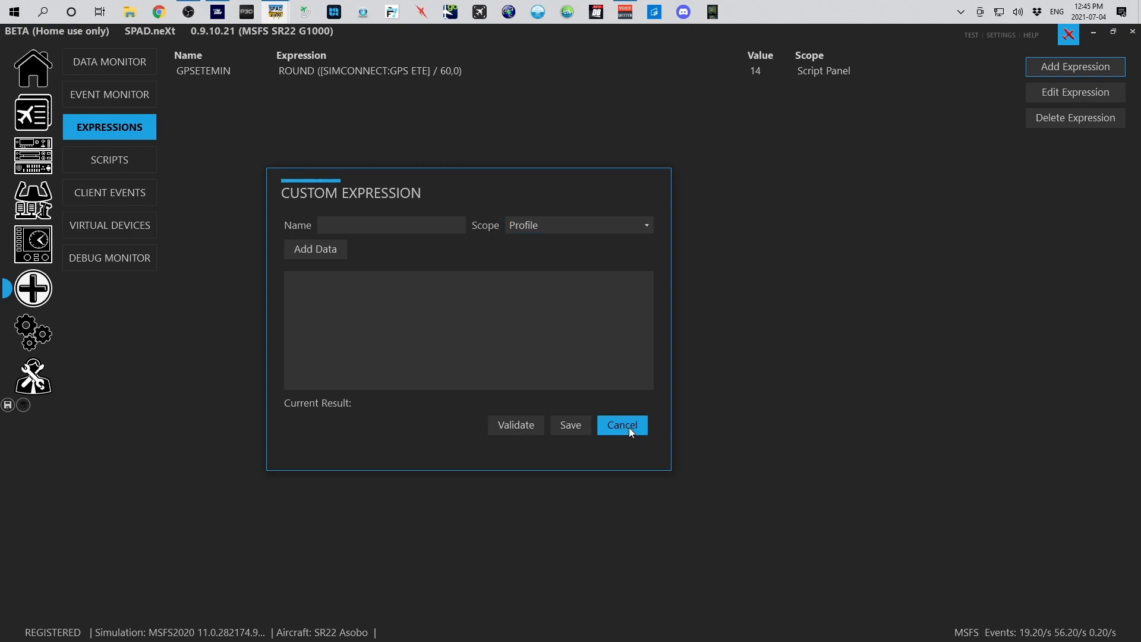
- Open the GPSETEMIN expression for editing and insert the SimConnect variable GPS ETE, found by searching for "GPS"
{"action": "left_click", "coordinate": [448, 75]}
{"action": "left_click", "coordinate": [1065, 93]}
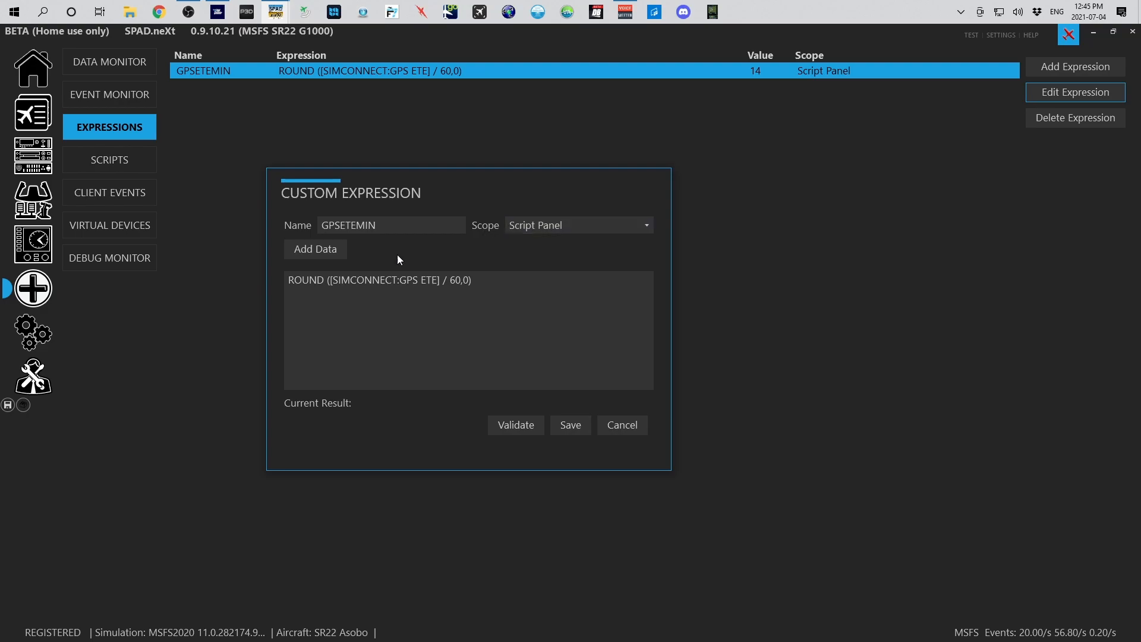
{"action": "left_click", "coordinate": [318, 256]}
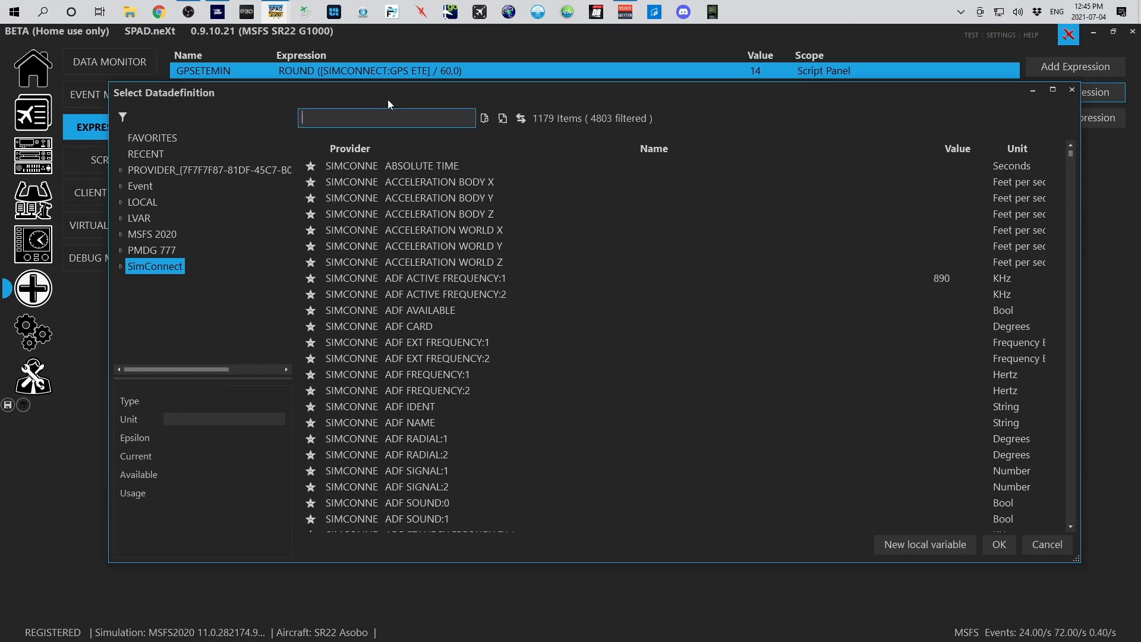
{"action": "type", "text": "GPS"}
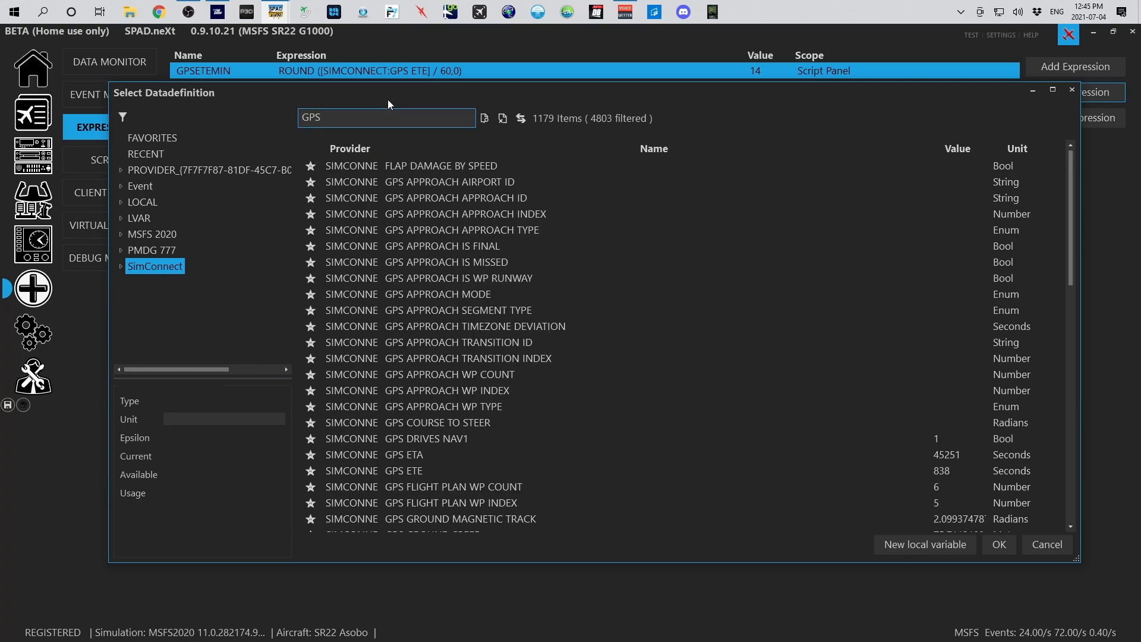
{"action": "left_click", "coordinate": [452, 472]}
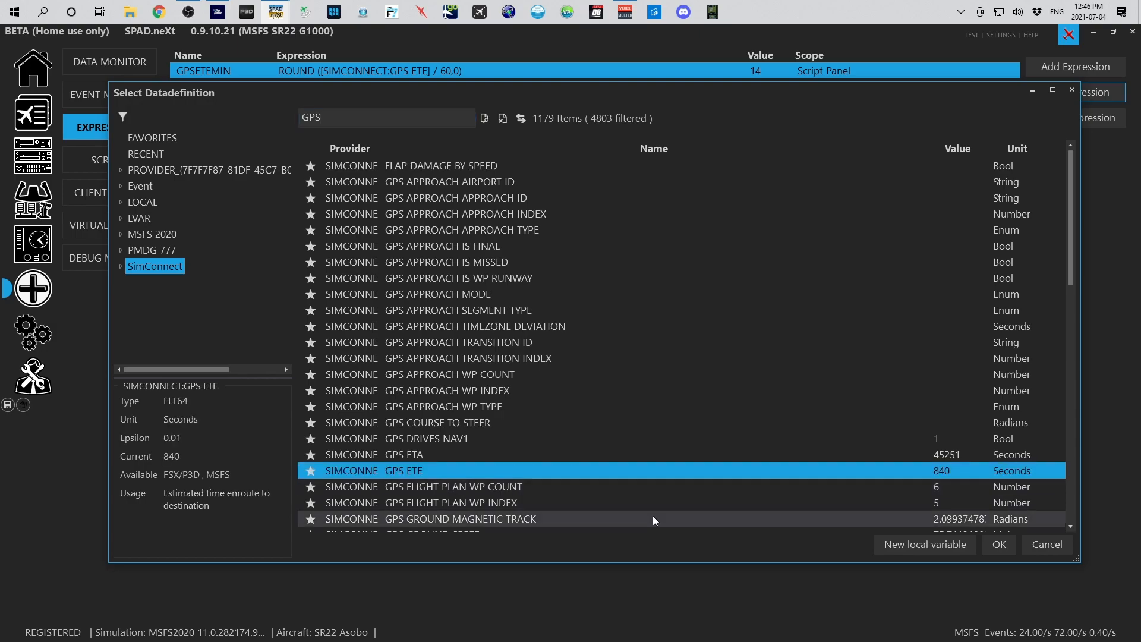
{"action": "left_click", "coordinate": [999, 545]}
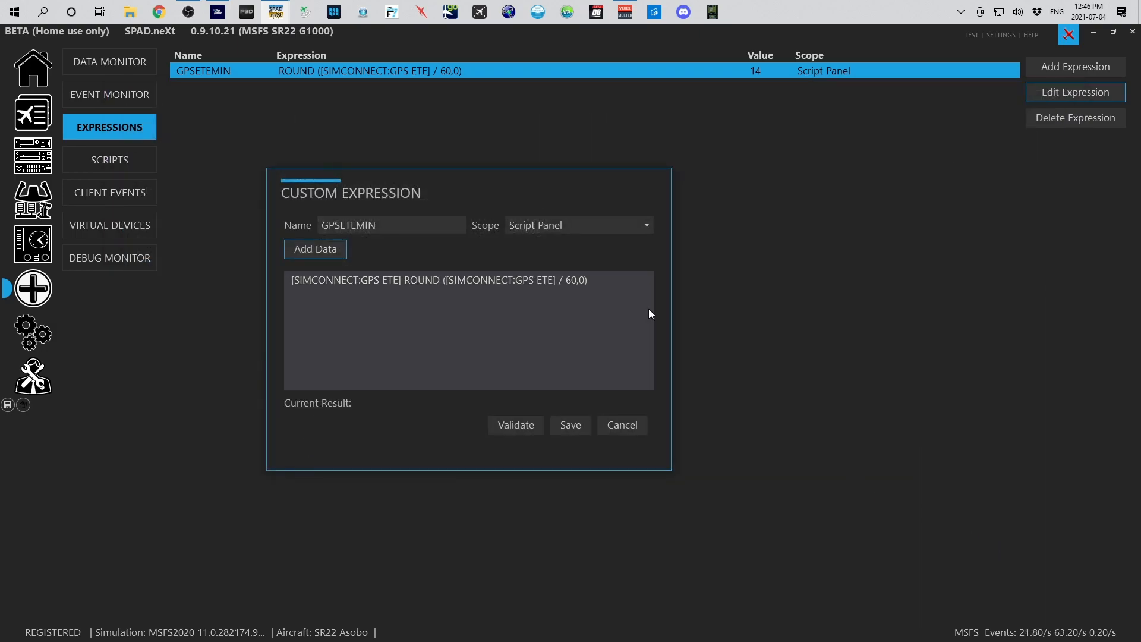
- Divide the newly inserted [SIMCONNECT:GPS ETE] by 60, placing "/ 60" before the ROUND function
{"action": "left_click_drag", "start_coordinate": [403, 280], "coordinate": [278, 284]}
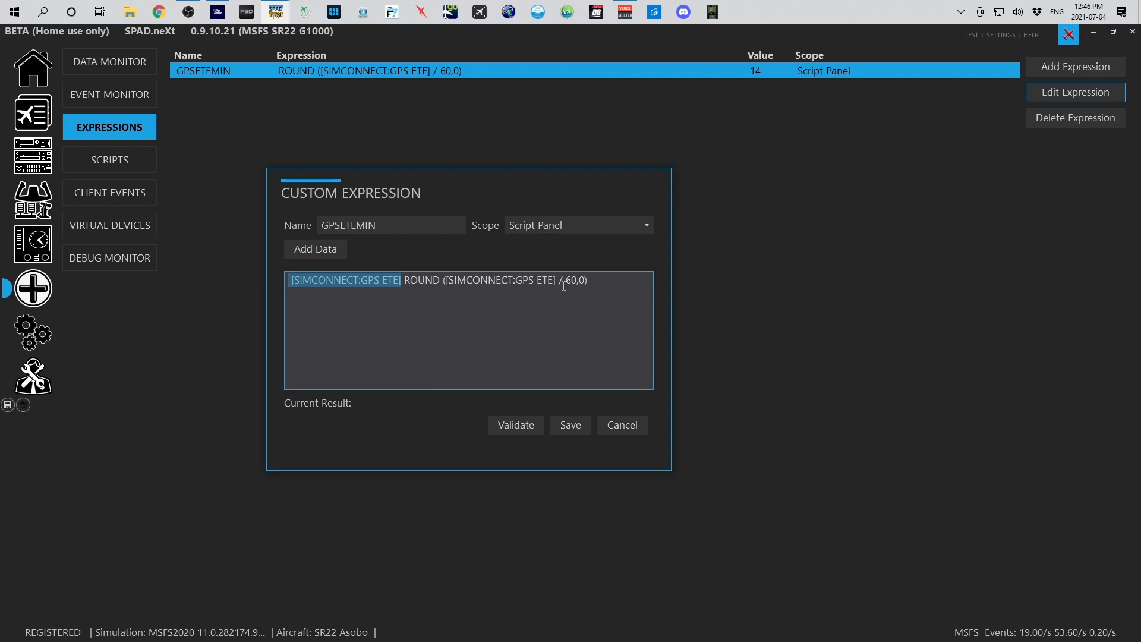
{"action": "key", "text": "Right"}
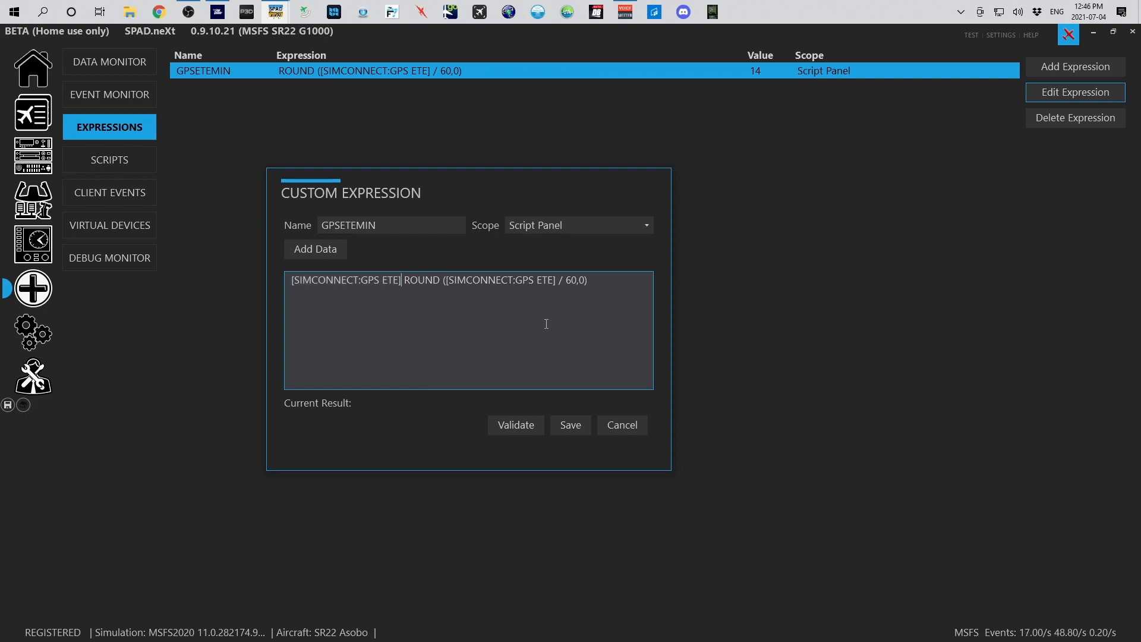
{"action": "type", "text": "/"}
{"action": "key", "text": "alt+space"}
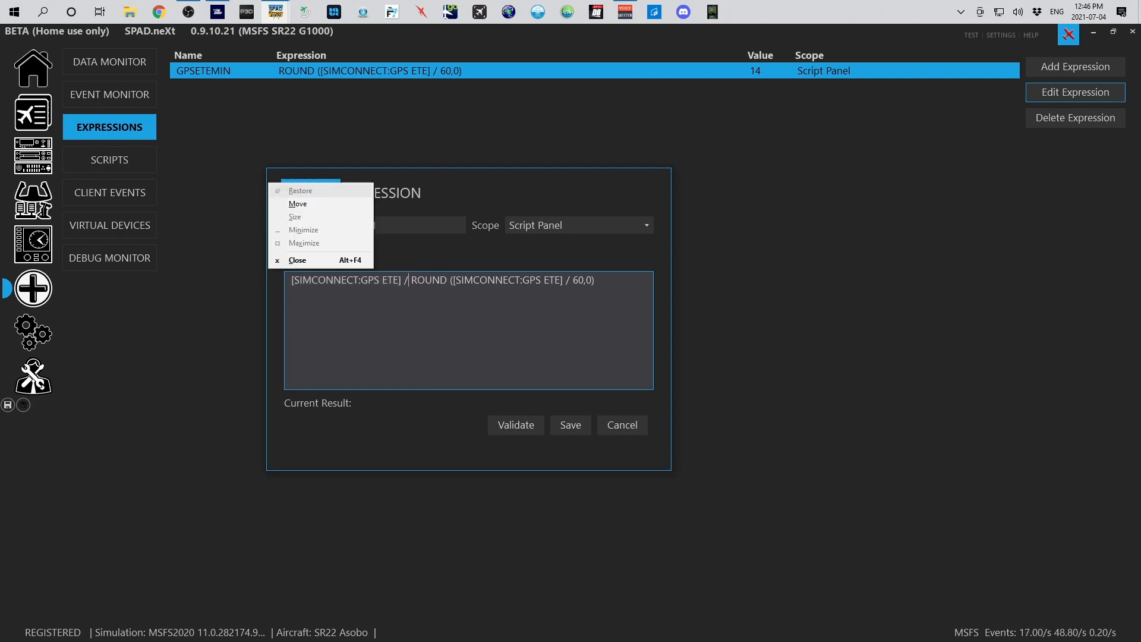
{"action": "key", "text": "Escape"}
{"action": "type", "text": "60"}
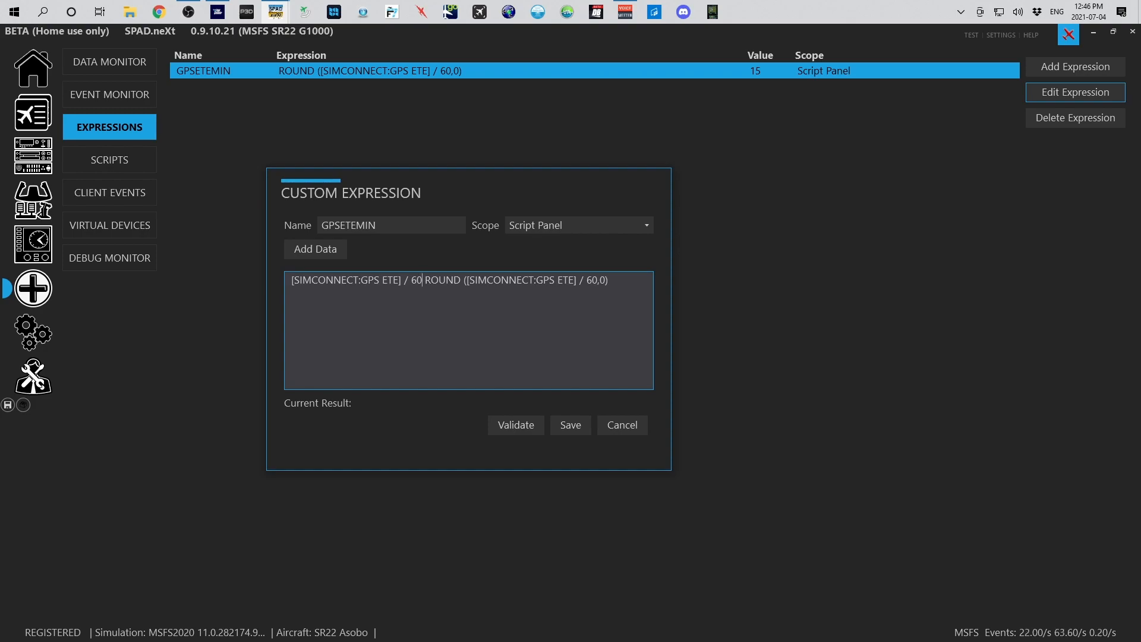
- Wrap the inserted [SIMCONNECT:GPS ETE] / 60 in a ROUND function with 0 decimals, ahead of the original ROUND expression
{"action": "type", "text": ","}
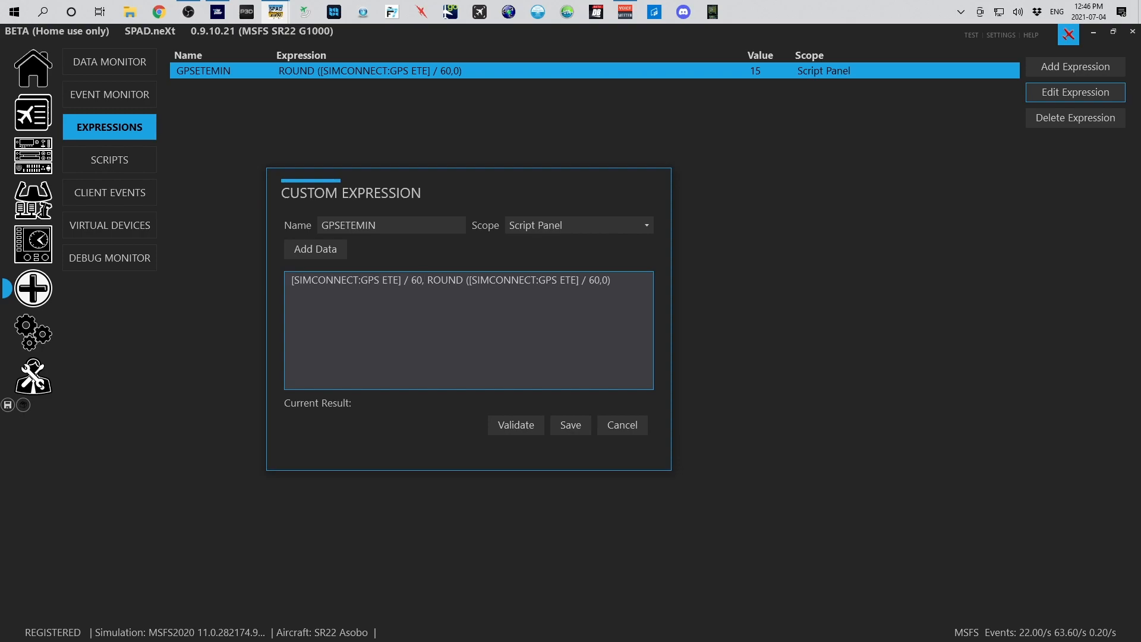
{"action": "type", "text": "0)"}
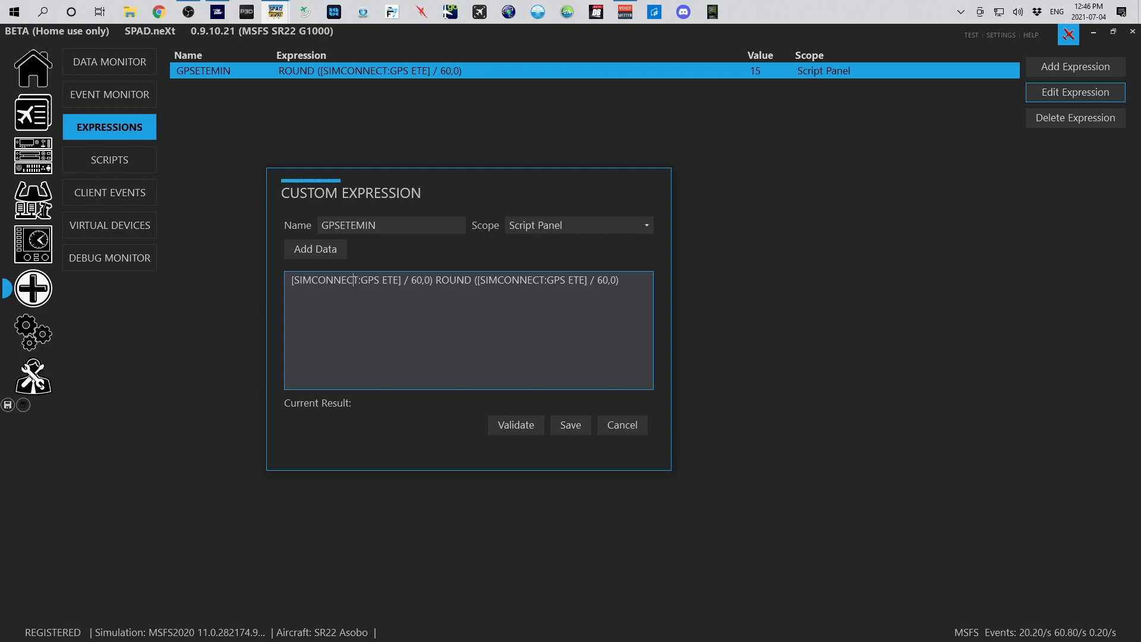
{"action": "type", "text": "("}
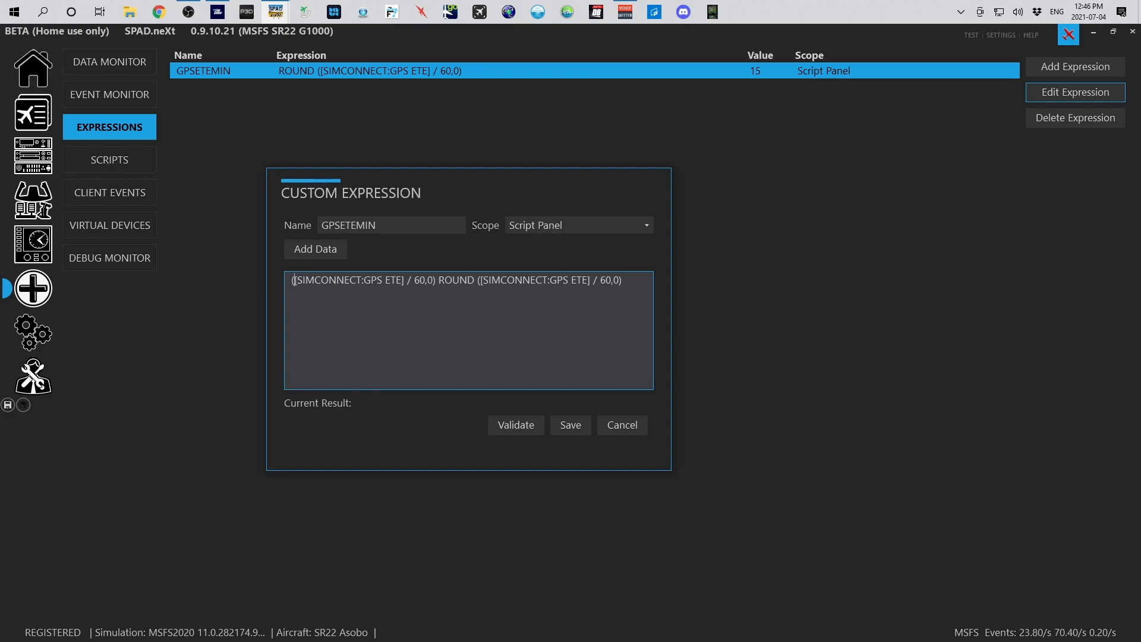
{"action": "type", "text": "R"}
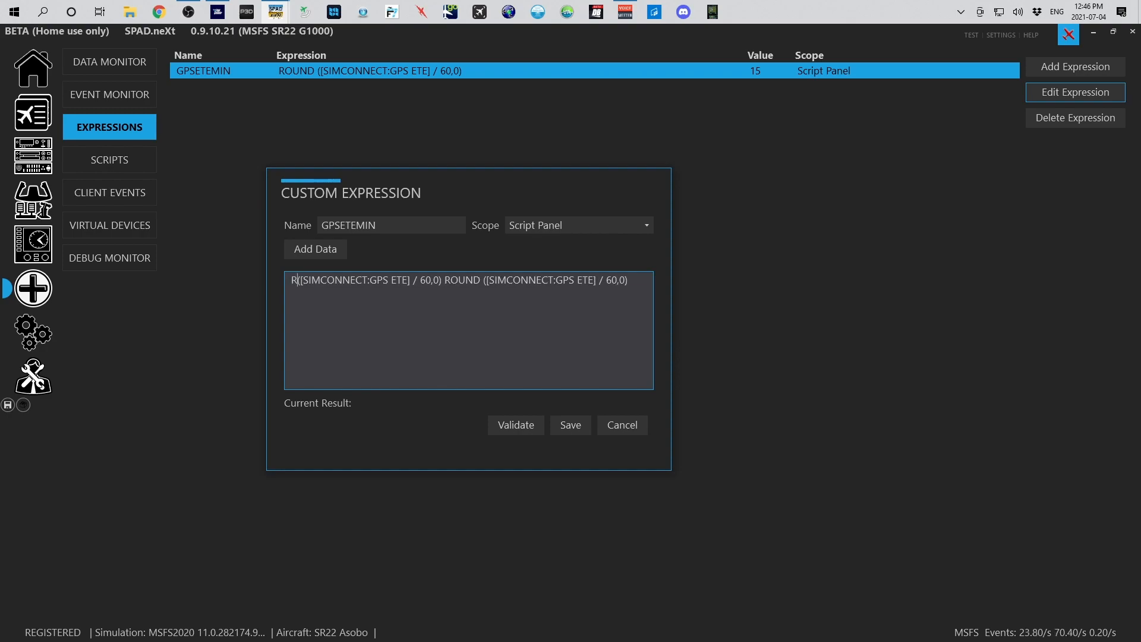
{"action": "type", "text": "PUMD"}
{"action": "key", "text": "BackSpace"}
{"action": "key", "text": "BackSpace"}
{"action": "key", "text": "BackSpace"}
{"action": "key", "text": "BackSpace"}
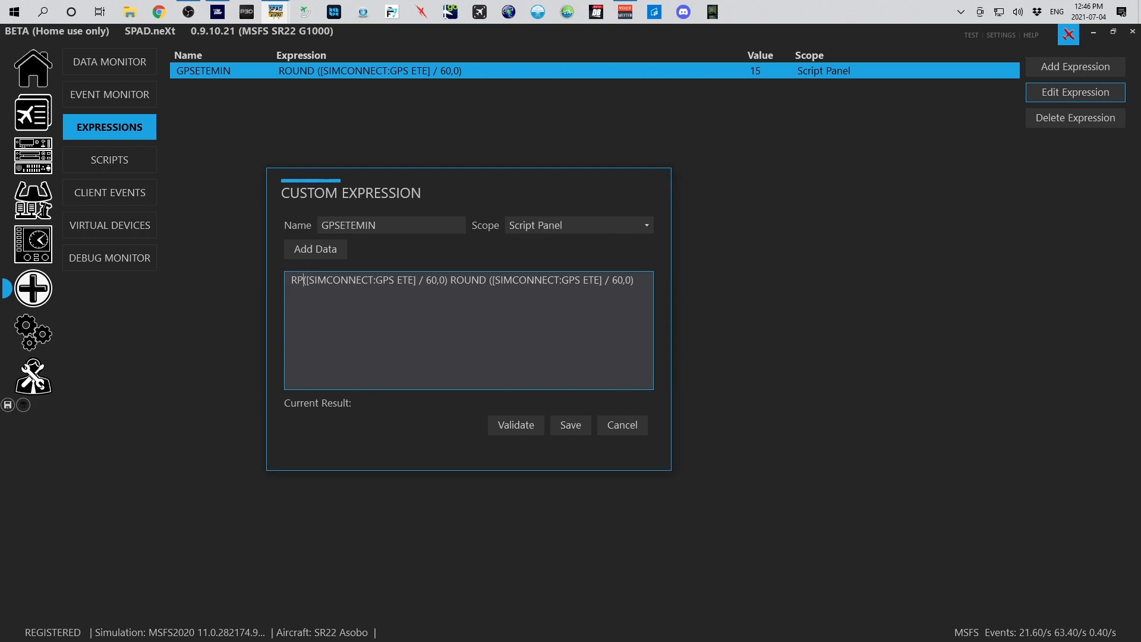
{"action": "type", "text": "OUND"}
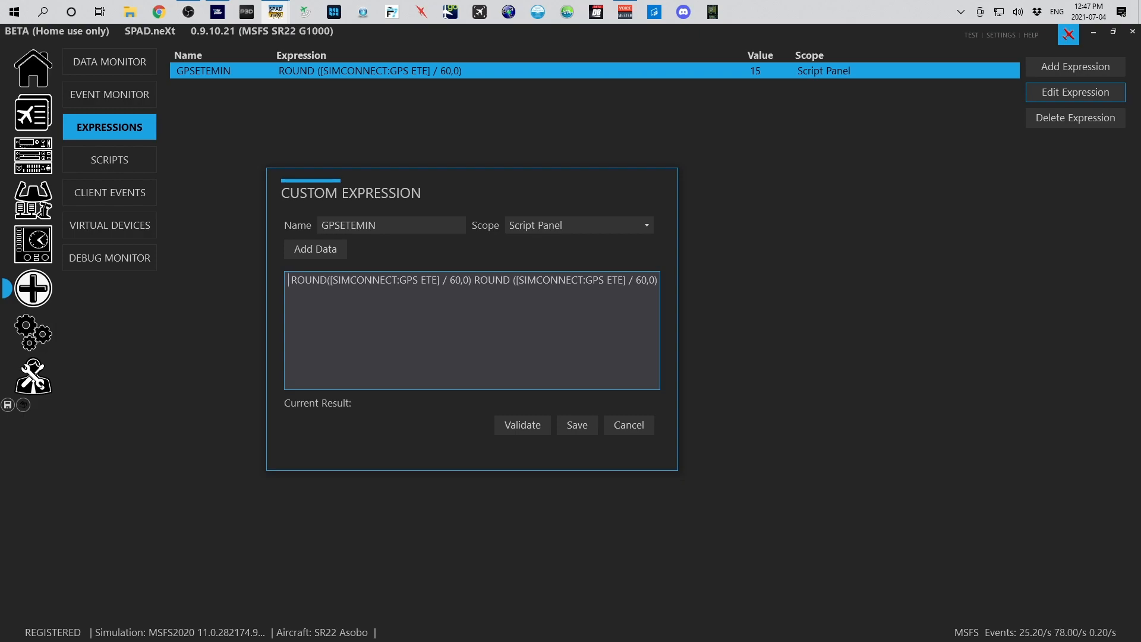
- Delete the duplicate ROUND expression from the expression text, leaving only the original ROUND ([SIMCONNECT:GPS ETE] / 60,0)
{"action": "key", "text": "BackSpace"}
{"action": "key", "text": "BackSpace"}
{"action": "key", "text": "BackSpace"}
{"action": "key", "text": "BackSpace"}
{"action": "key", "text": "BackSpace"}
{"action": "key", "text": "Delete"}
{"action": "key", "text": "Delete"}
{"action": "key", "text": "Delete"}
{"action": "key", "text": "Delete"}
{"action": "key", "text": "Delete"}
{"action": "key", "text": "Delete"}
{"action": "key", "text": "Delete"}
{"action": "key", "text": "Delete"}
{"action": "key", "text": "Delete"}
{"action": "key", "text": "Delete"}
{"action": "key", "text": "Delete"}
{"action": "key", "text": "Delete"}
{"action": "key", "text": "Delete"}
{"action": "key", "text": "Delete"}
{"action": "key", "text": "Delete"}
{"action": "key", "text": "Delete"}
{"action": "key", "text": "Delete"}
{"action": "key", "text": "Delete"}
{"action": "key", "text": "Delete"}
{"action": "key", "text": "Delete"}
{"action": "key", "text": "Delete"}
{"action": "key", "text": "Delete"}
{"action": "key", "text": "Delete"}
{"action": "key", "text": "Delete"}
{"action": "key", "text": "Delete"}
{"action": "key", "text": "Delete"}
{"action": "key", "text": "Delete"}
{"action": "key", "text": "Delete"}
{"action": "key", "text": "Delete"}
{"action": "key", "text": "Delete"}
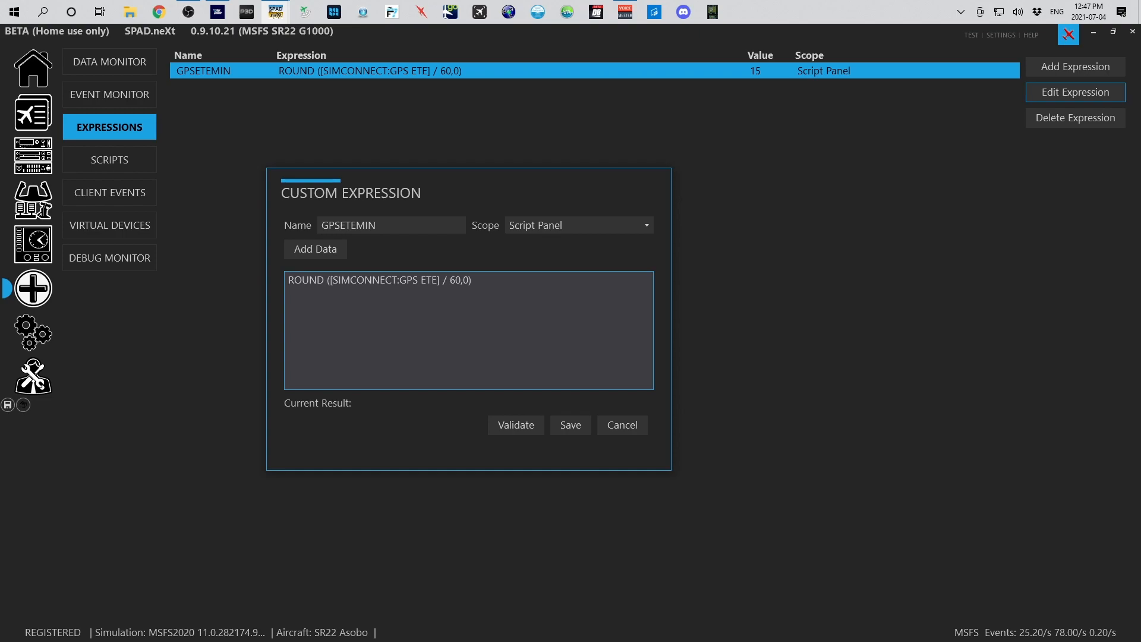
- Validate and save the GPSETEMIN expression, and save the profile
{"action": "left_click", "coordinate": [521, 427]}
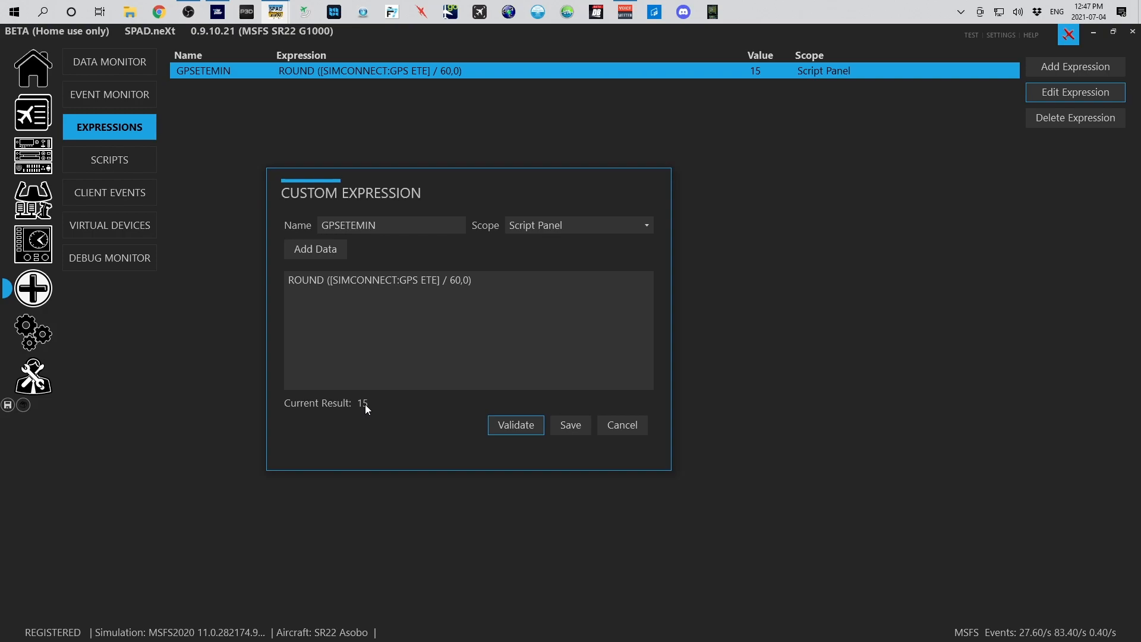
{"action": "left_click", "coordinate": [568, 423]}
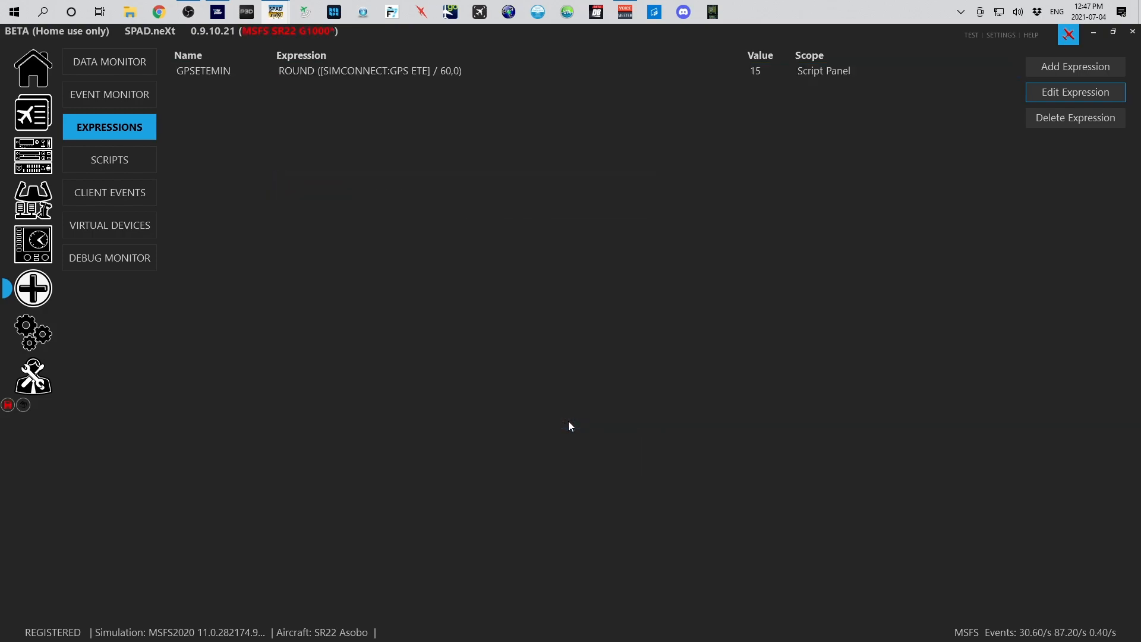
{"action": "left_click", "coordinate": [7, 405]}
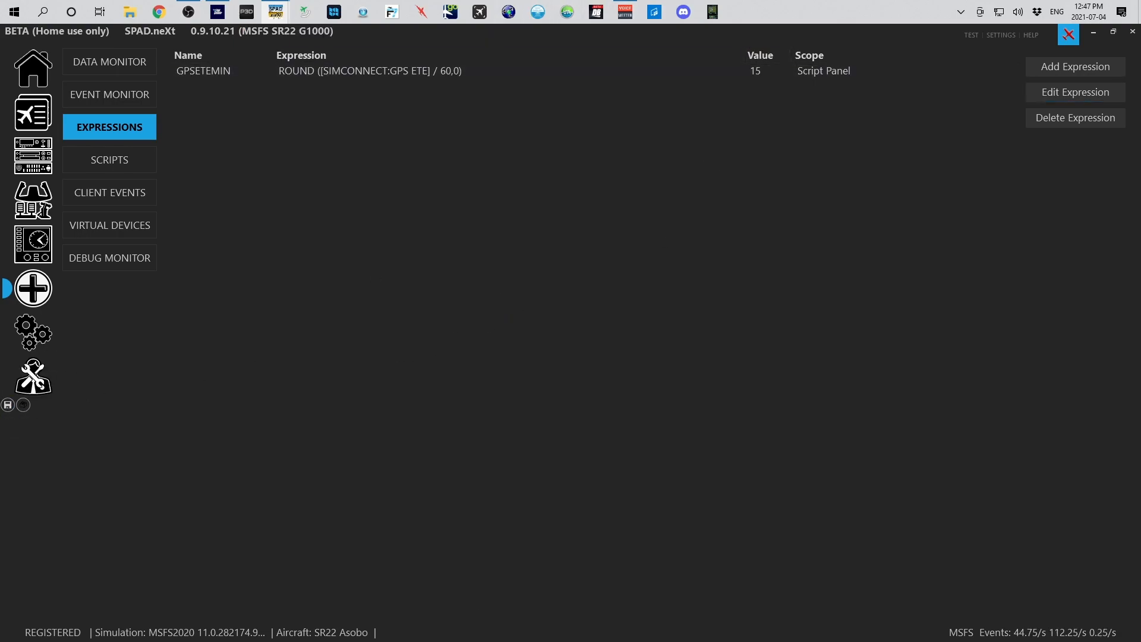
- Bring the monitor window back into view and add LOCAL:GPSETEMIN from the local Expressions data to its watched variables
{"action": "left_click_drag", "start_coordinate": [523, 641], "coordinate": [475, 183]}
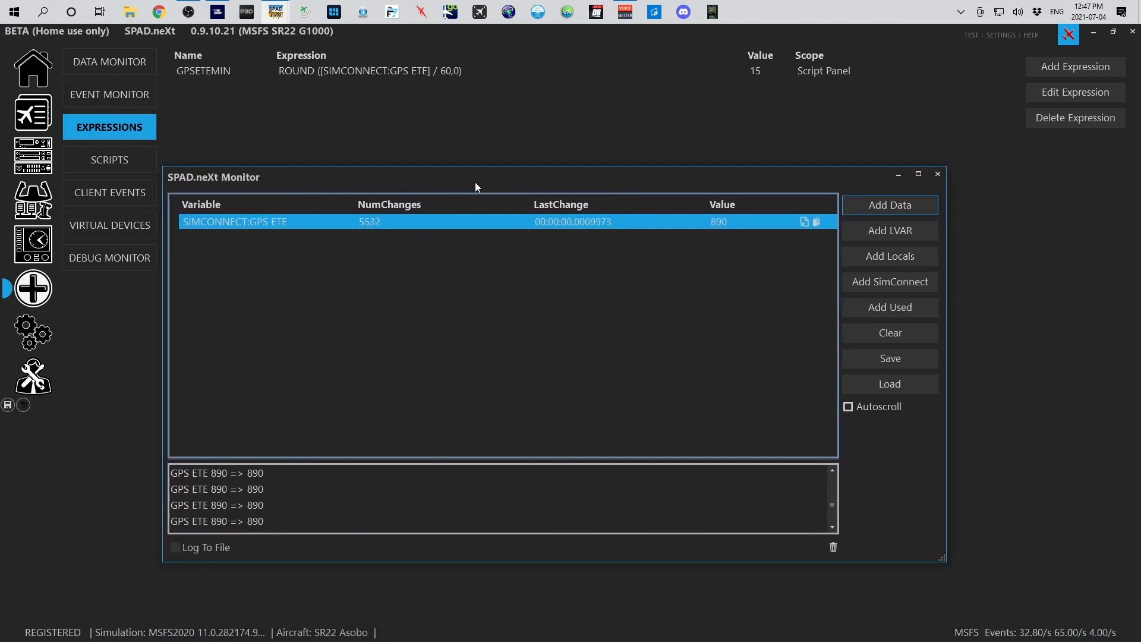
{"action": "left_click", "coordinate": [886, 204]}
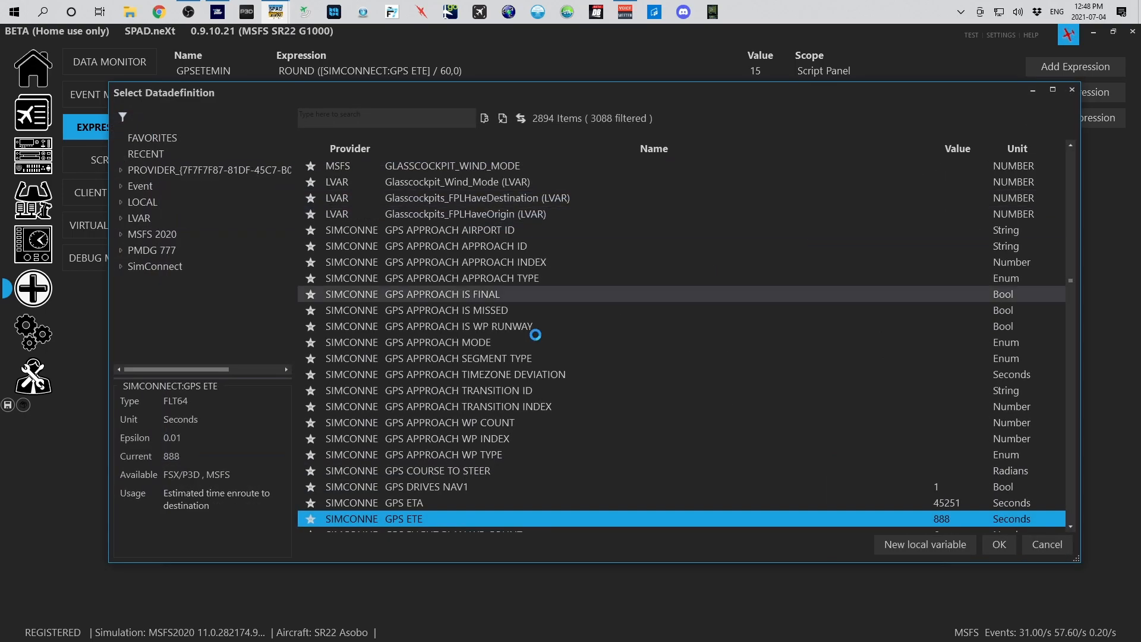
{"action": "left_click", "coordinate": [121, 202]}
{"action": "left_click", "coordinate": [158, 249]}
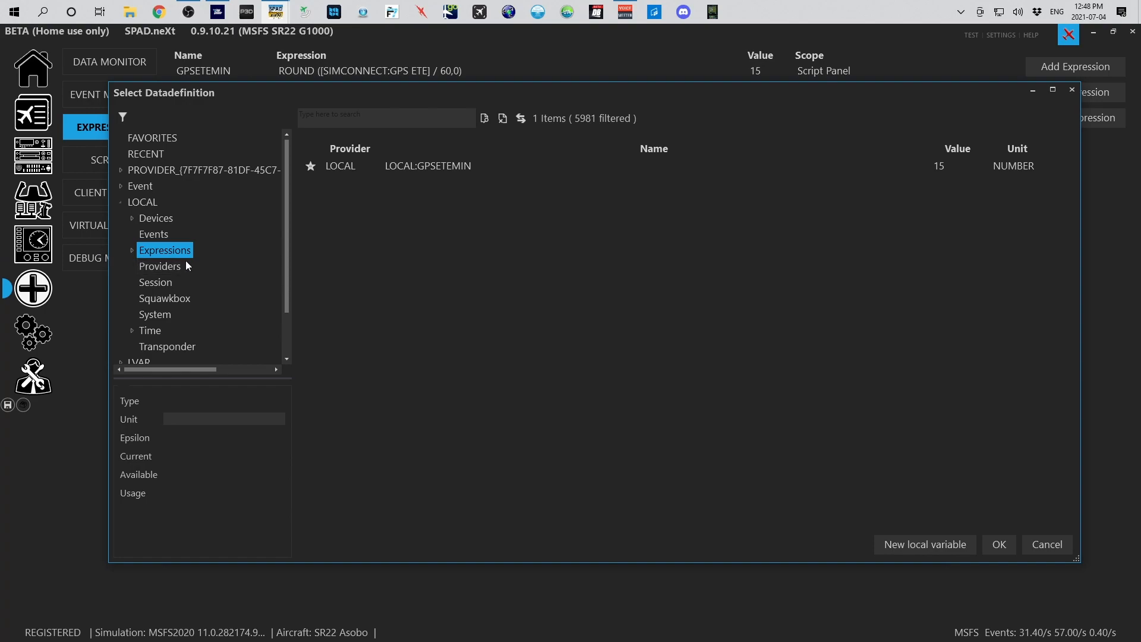
{"action": "left_click", "coordinate": [132, 250]}
{"action": "left_click", "coordinate": [457, 169]}
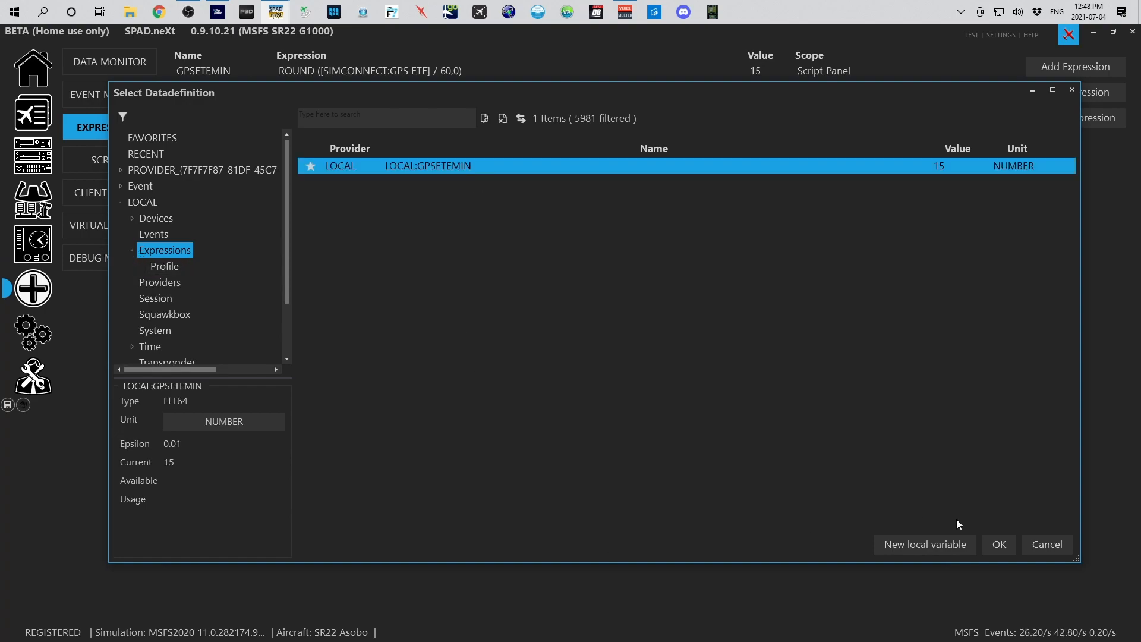
{"action": "left_click", "coordinate": [992, 541]}
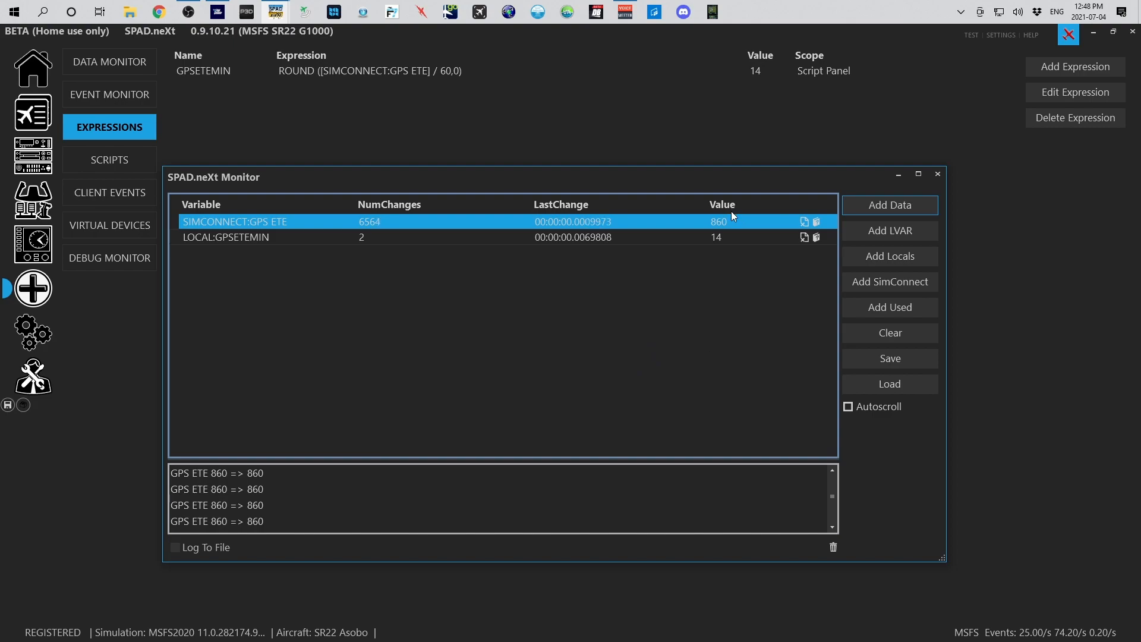
- Remove SIMCONNECT:GPS ETE from the monitored variables and clear the monitor's change log
{"action": "left_click", "coordinate": [804, 222]}
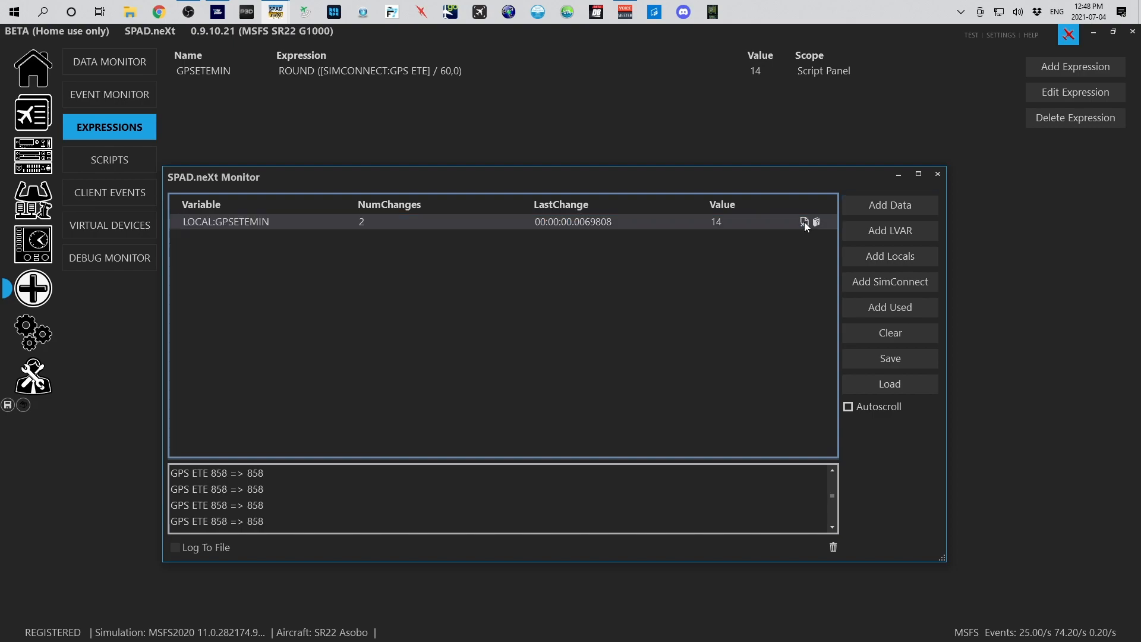
{"action": "left_click", "coordinate": [833, 547]}
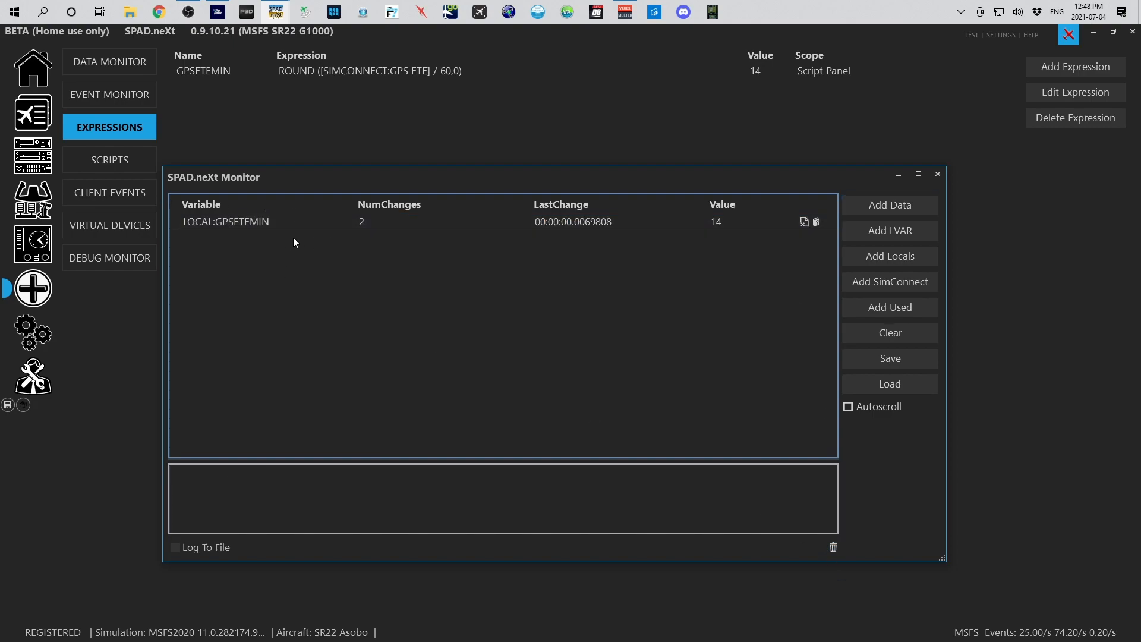
- Add the local session variables MINFROMDEST and PAUSEFLAG together to the monitor
{"action": "left_click", "coordinate": [903, 211]}
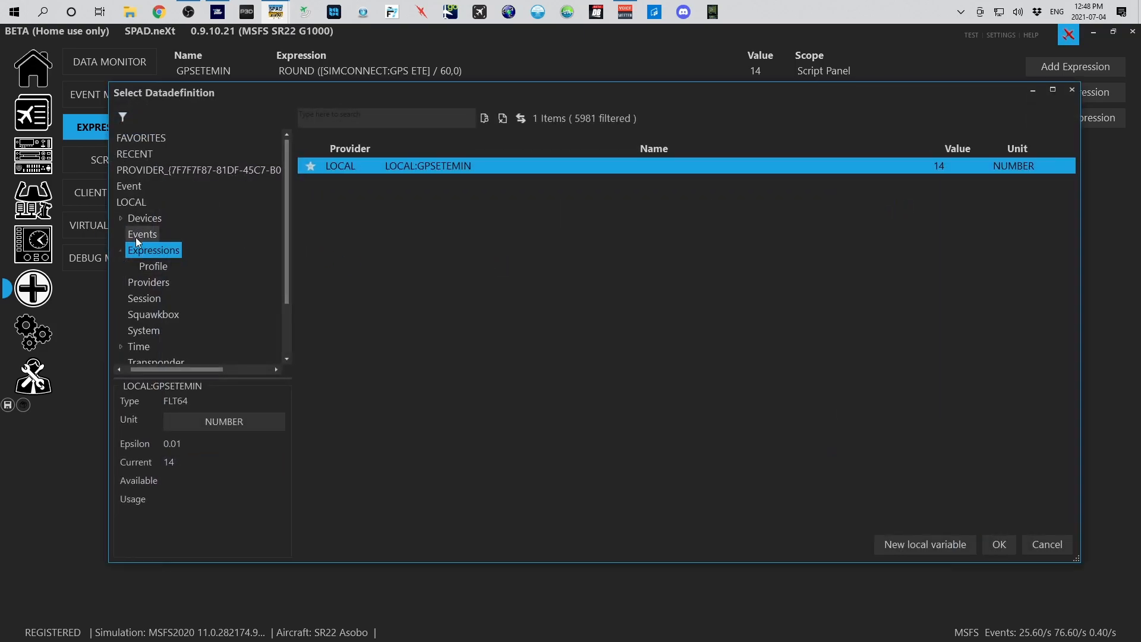
{"action": "left_click", "coordinate": [137, 206]}
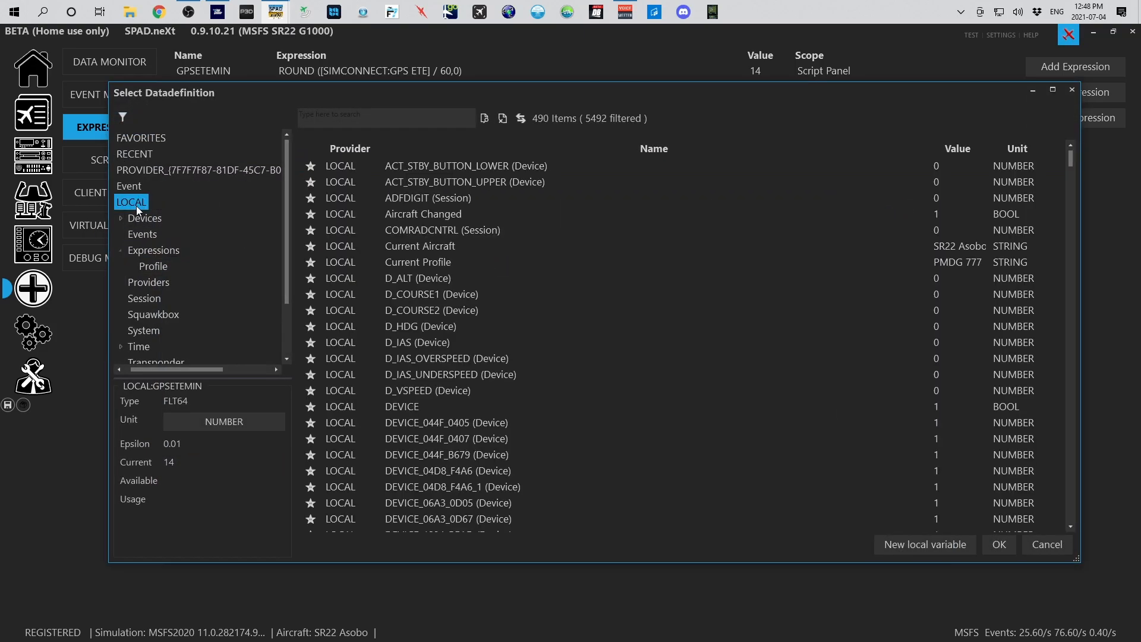
{"action": "left_click", "coordinate": [145, 296]}
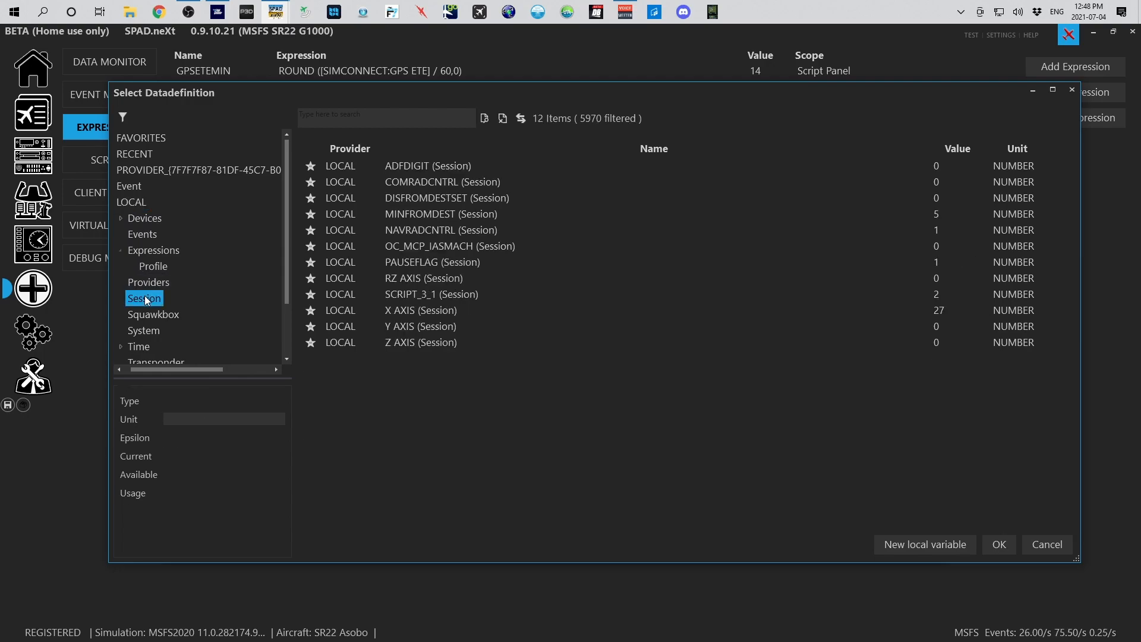
{"action": "left_click", "coordinate": [418, 213]}
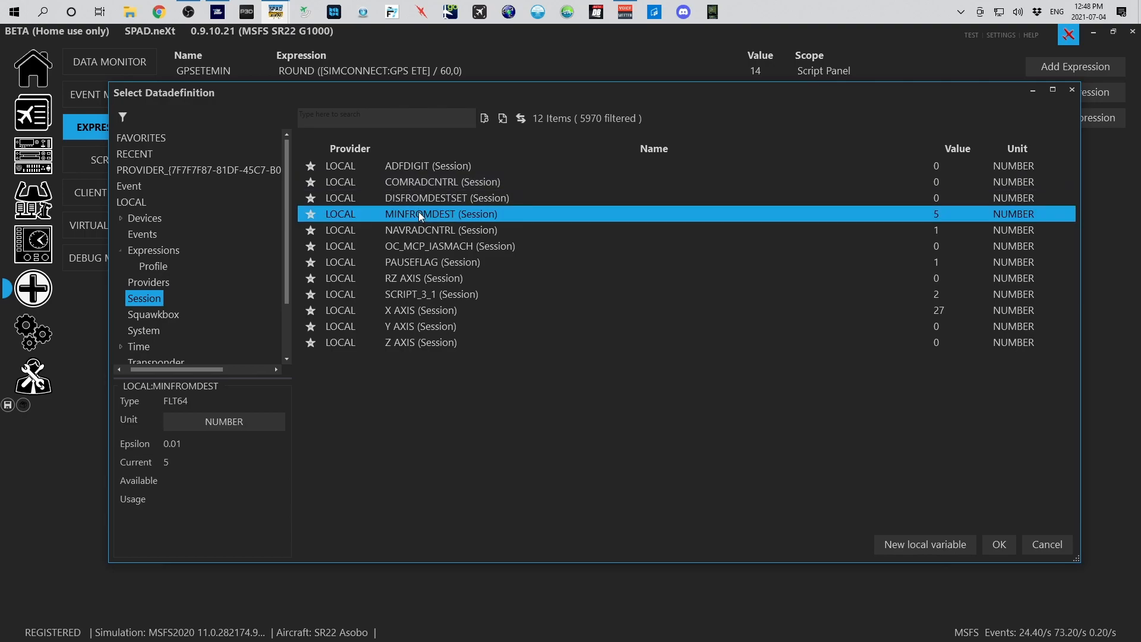
{"action": "left_click", "coordinate": [494, 271], "text": "ctrl"}
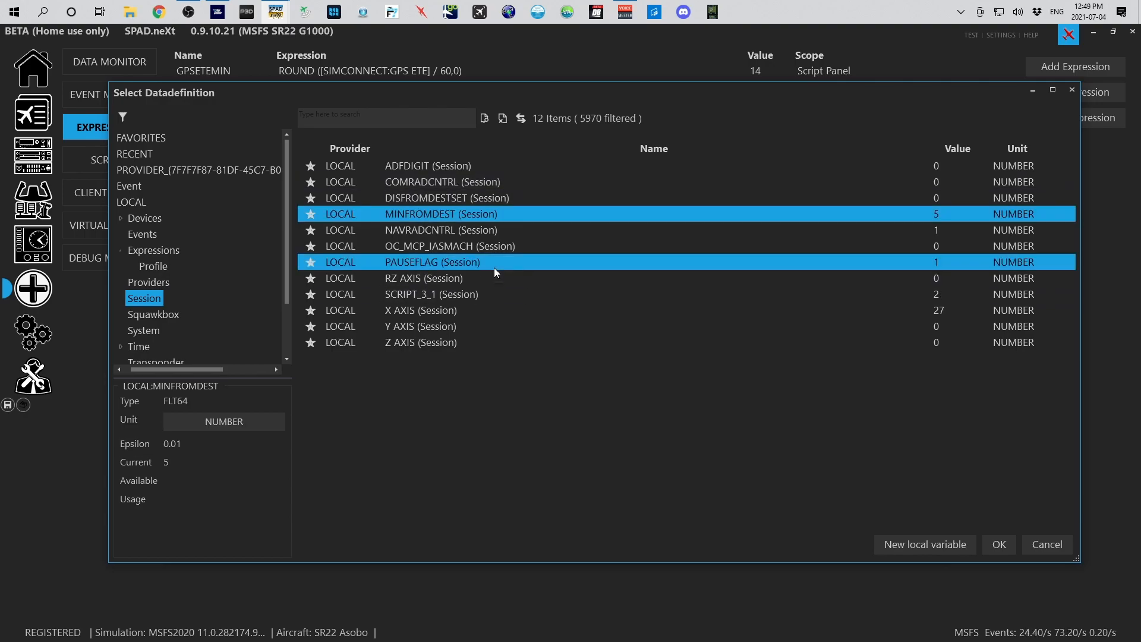
{"action": "left_click", "coordinate": [998, 545]}
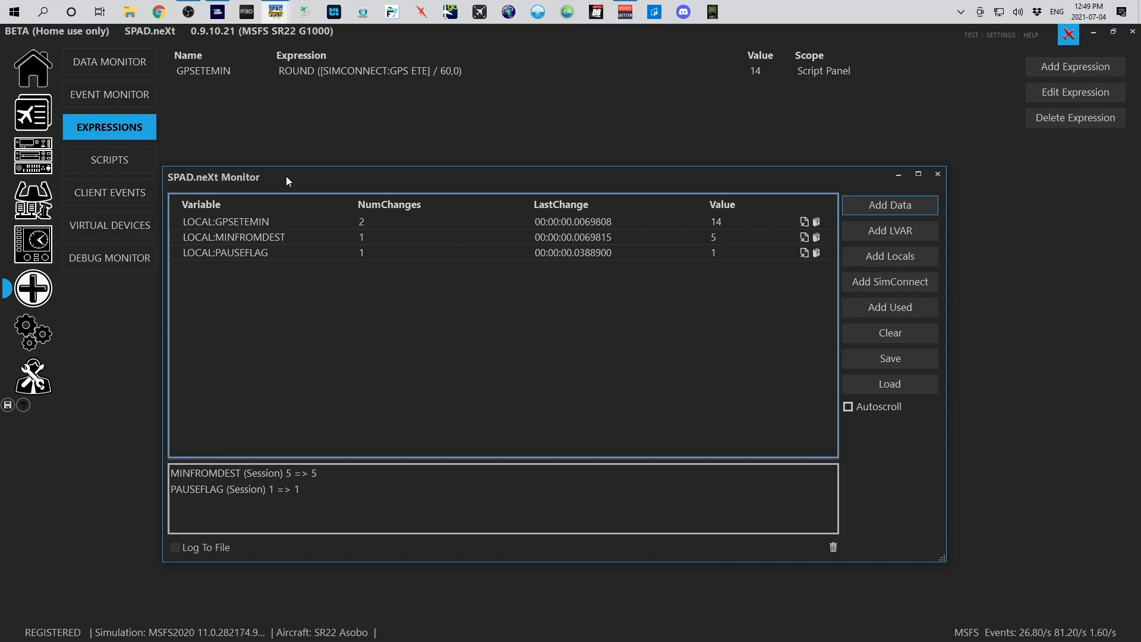
- Examine the condition and action of the Script Panel's PAUSE Script event for [PAUSEFLAG (Session)] == 0, and close it without changes
{"action": "left_click", "coordinate": [33, 156]}
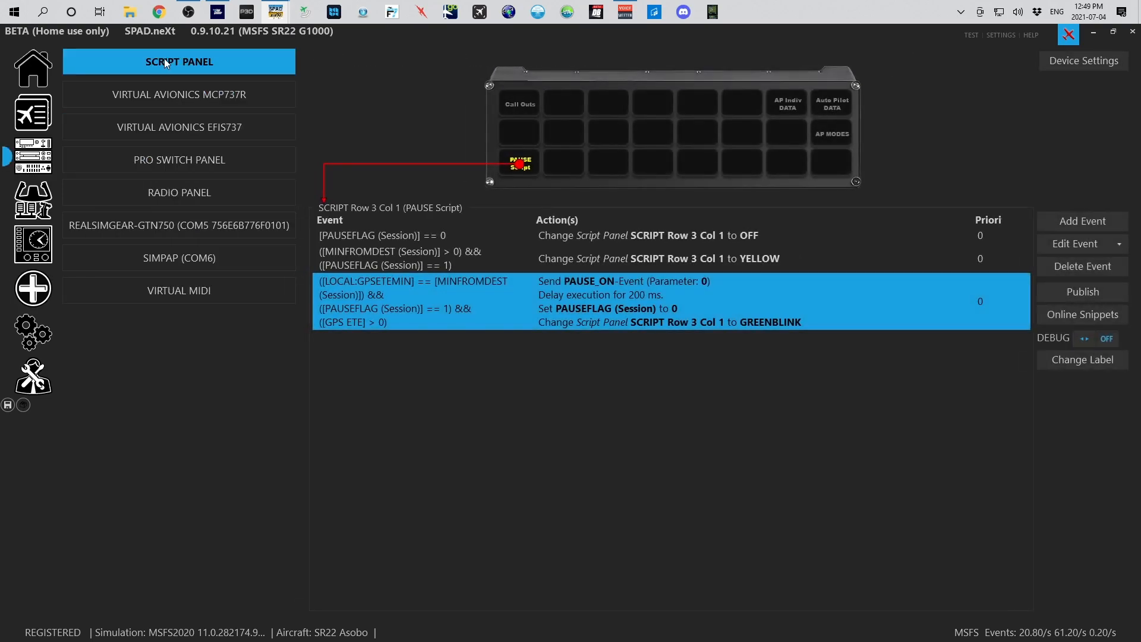
{"action": "left_click", "coordinate": [581, 240]}
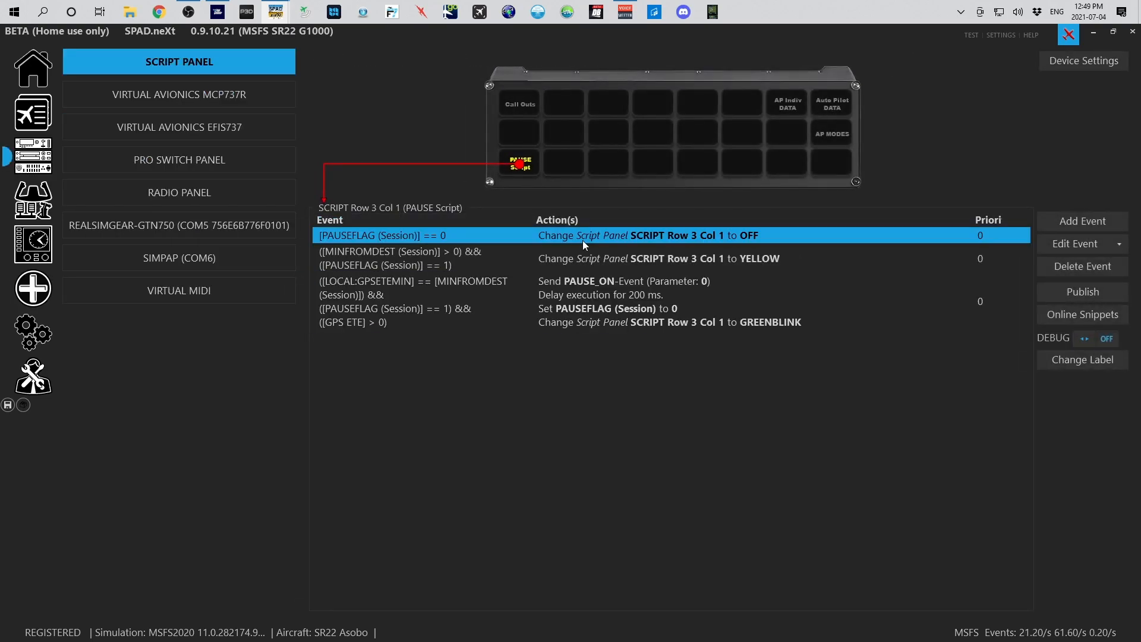
{"action": "double_click", "coordinate": [583, 240]}
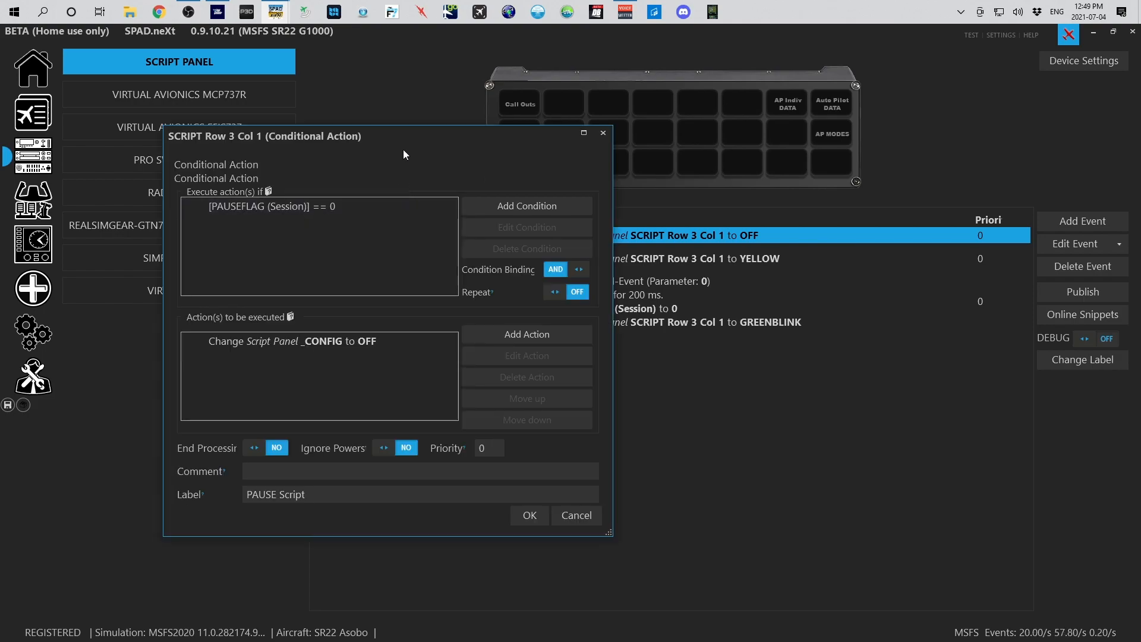
{"action": "left_click_drag", "start_coordinate": [406, 141], "coordinate": [400, 171]}
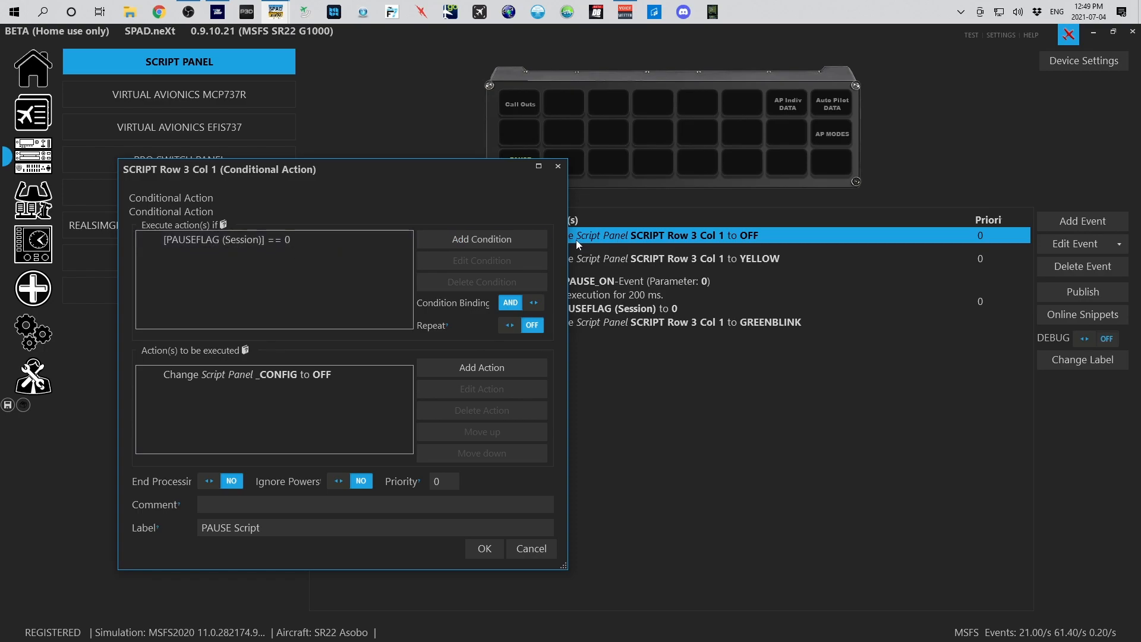
{"action": "left_click", "coordinate": [558, 167]}
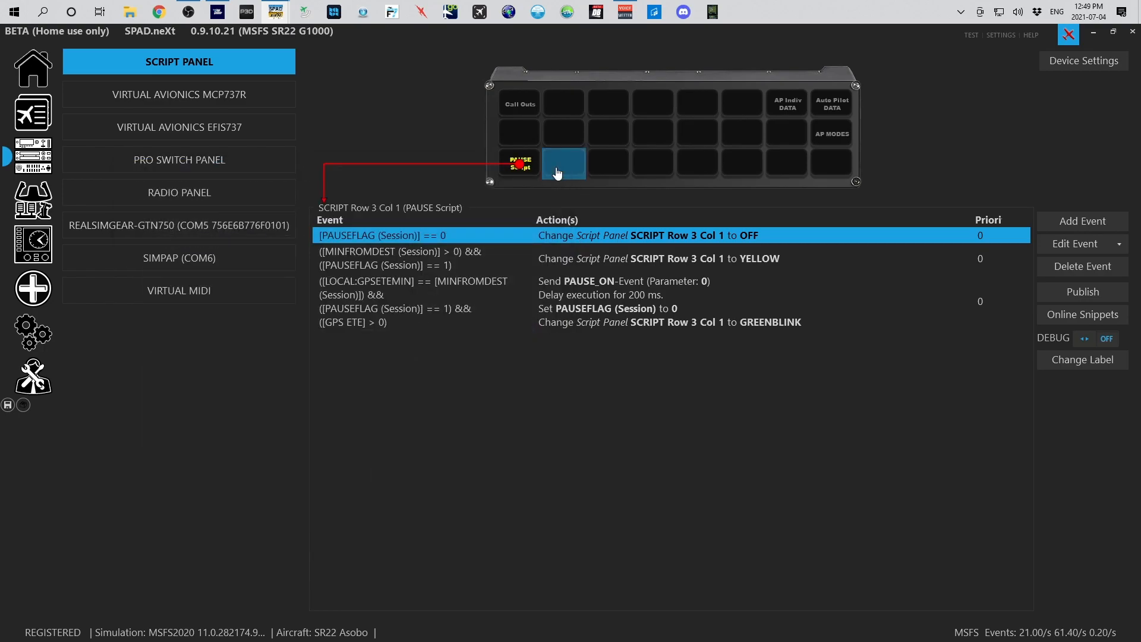
- Add a new conditional action event to PAUSE Script with the condition that PAUSEFLAG (Session) equals 0
{"action": "left_click", "coordinate": [1050, 222]}
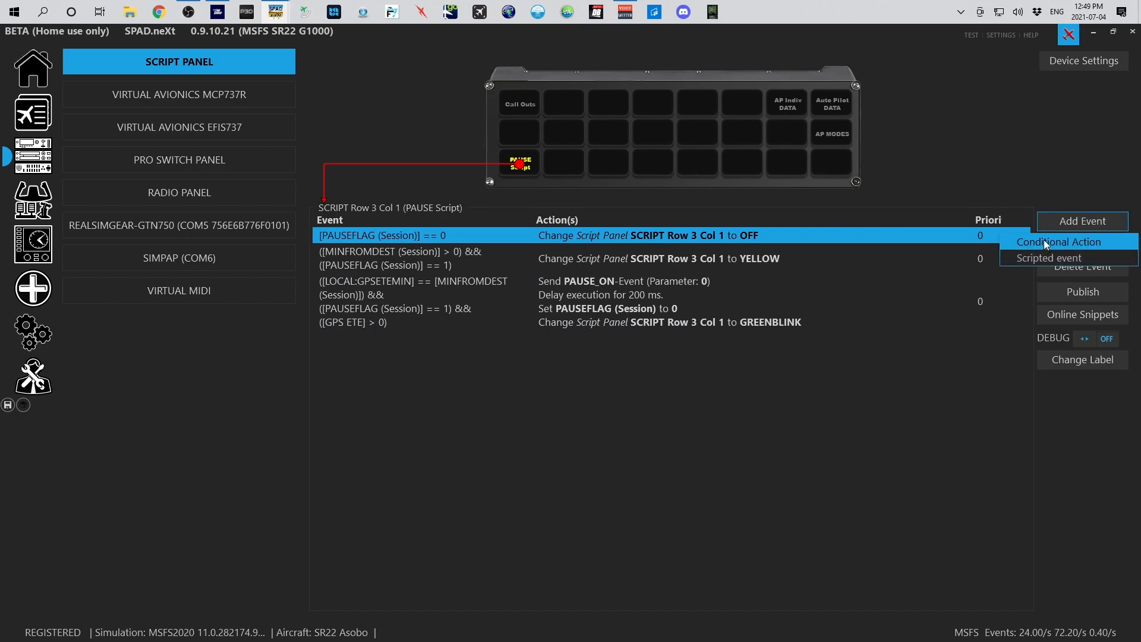
{"action": "left_click", "coordinate": [1043, 240]}
{"action": "left_click", "coordinate": [470, 238]}
{"action": "left_click", "coordinate": [340, 144]}
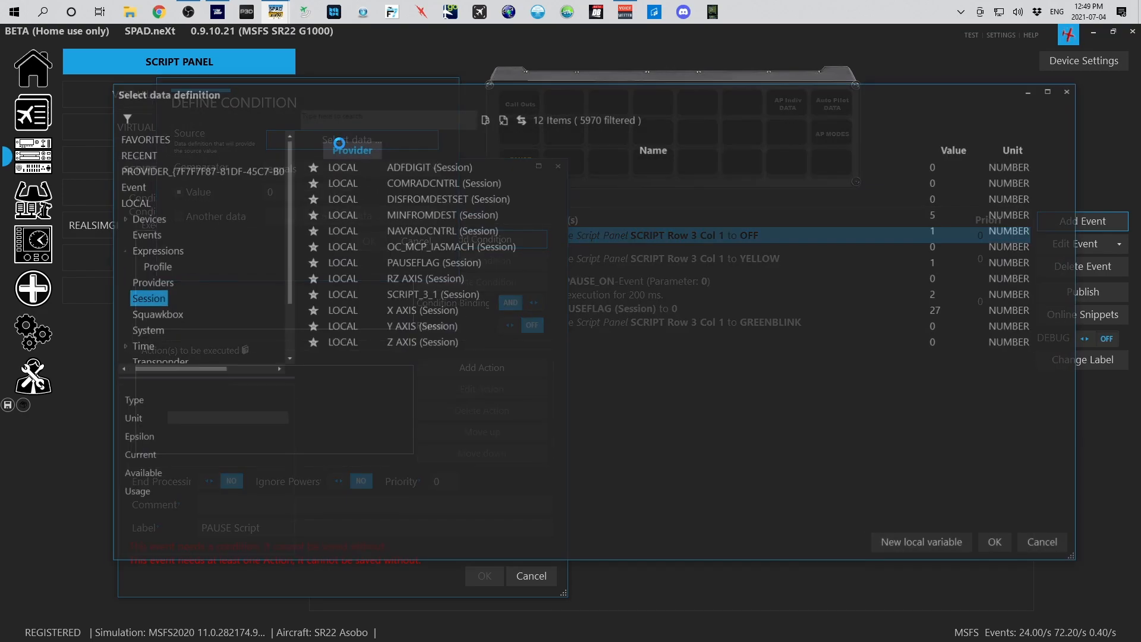
{"action": "left_click", "coordinate": [438, 266]}
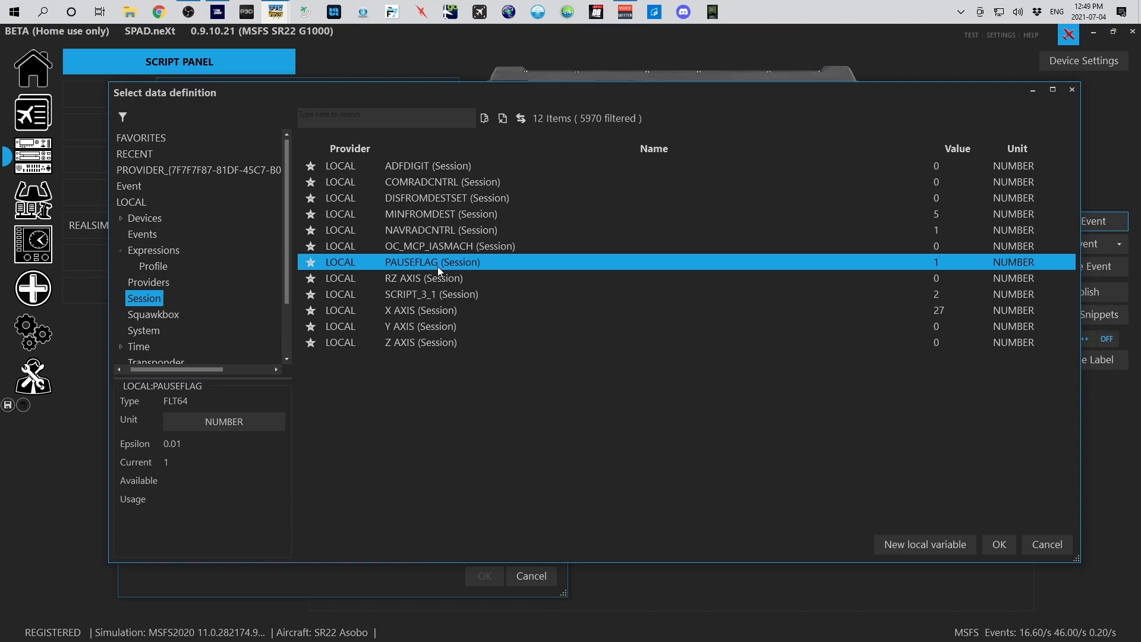
{"action": "double_click", "coordinate": [438, 266]}
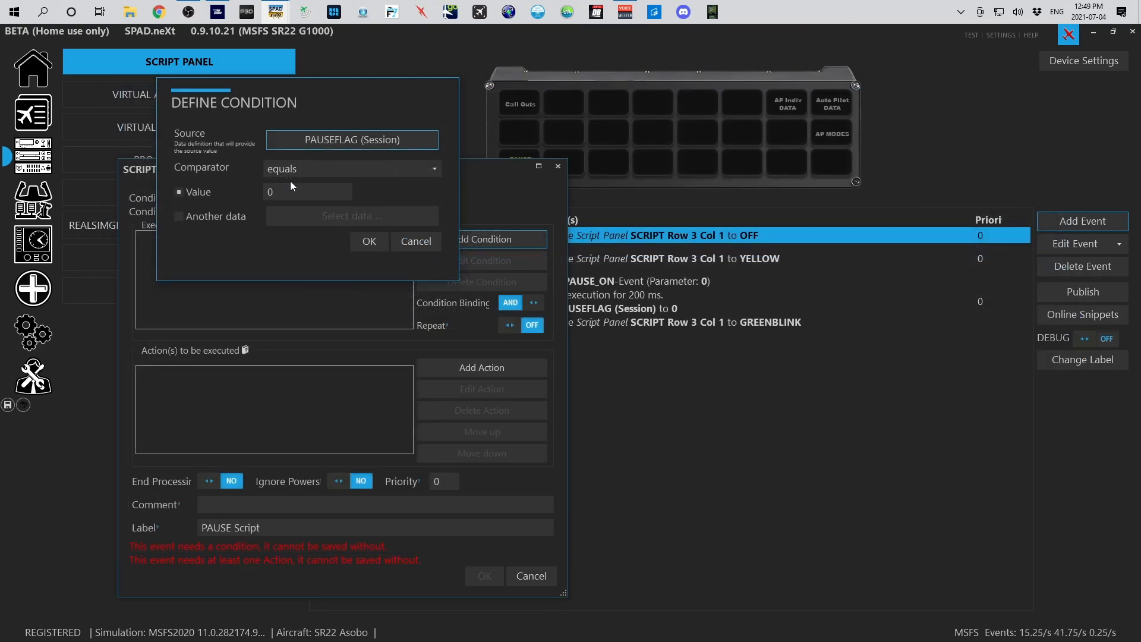
{"action": "left_click", "coordinate": [358, 241]}
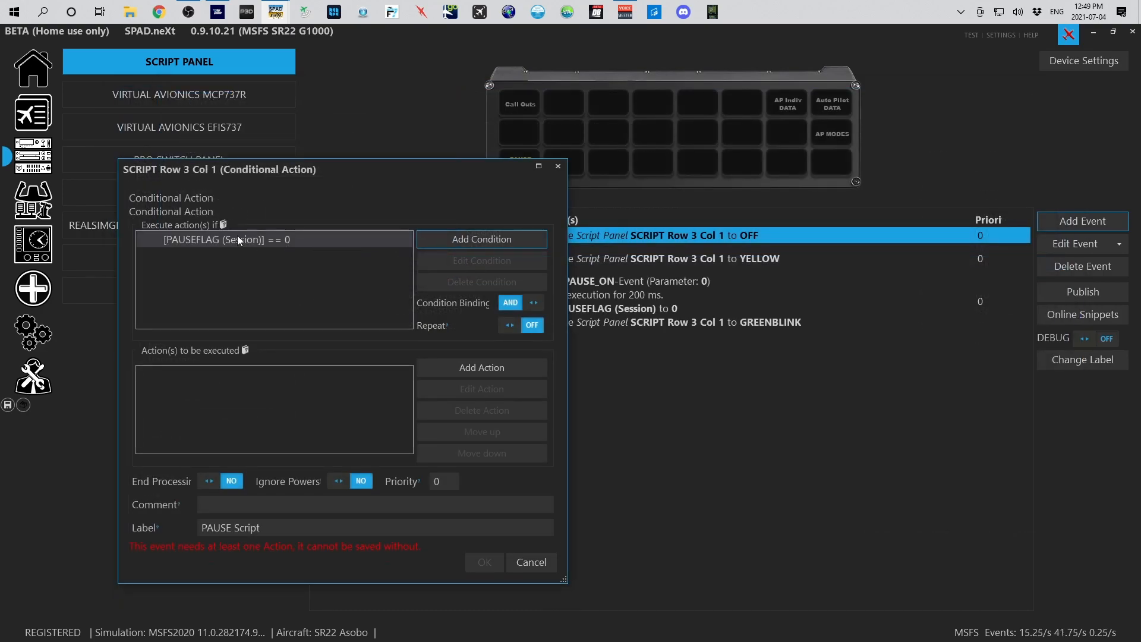
- Add an action changing the Script Panel's SCRIPT Row 3 Col 1 plate color to Off, save the event, and select it in the list
{"action": "left_click", "coordinate": [463, 373]}
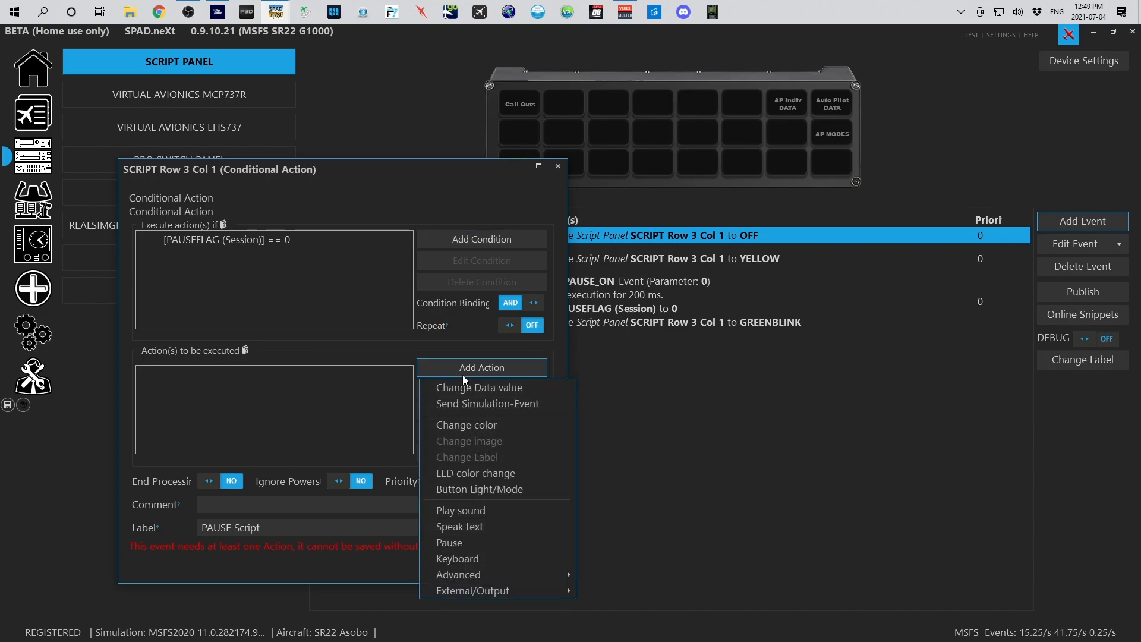
{"action": "left_click", "coordinate": [484, 426]}
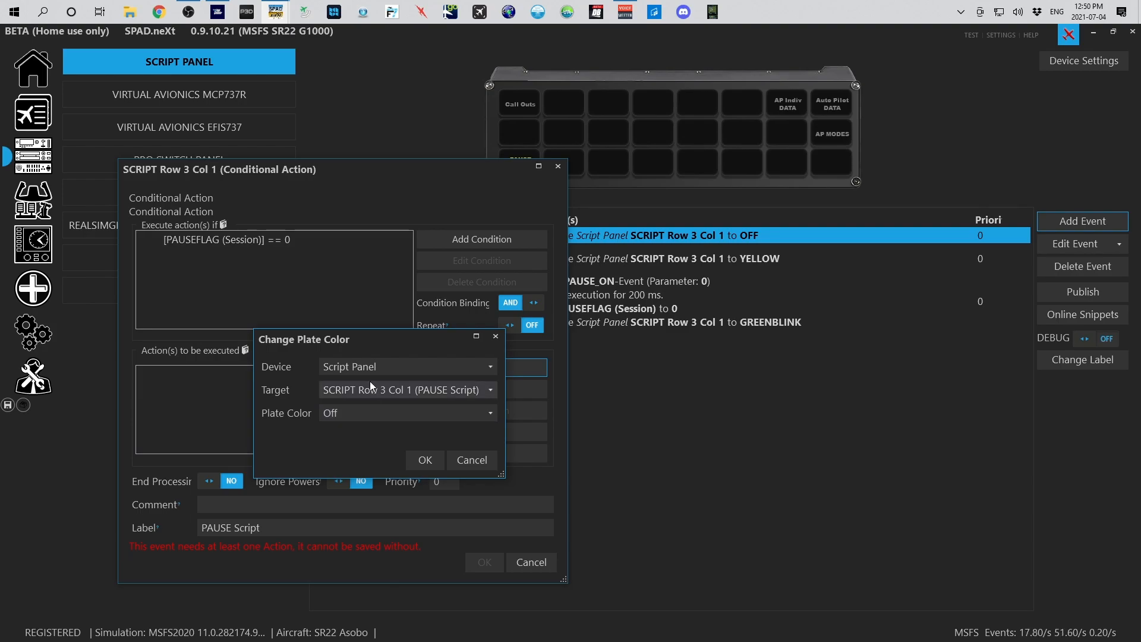
{"action": "left_click", "coordinate": [435, 461]}
{"action": "left_click", "coordinate": [312, 529]}
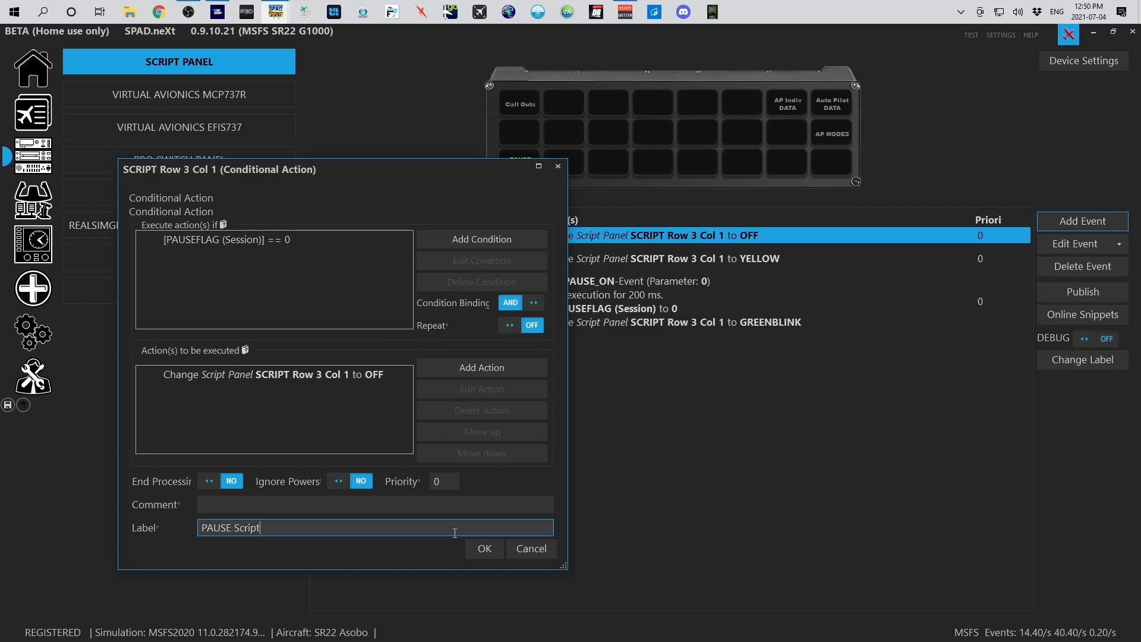
{"action": "left_click", "coordinate": [481, 549]}
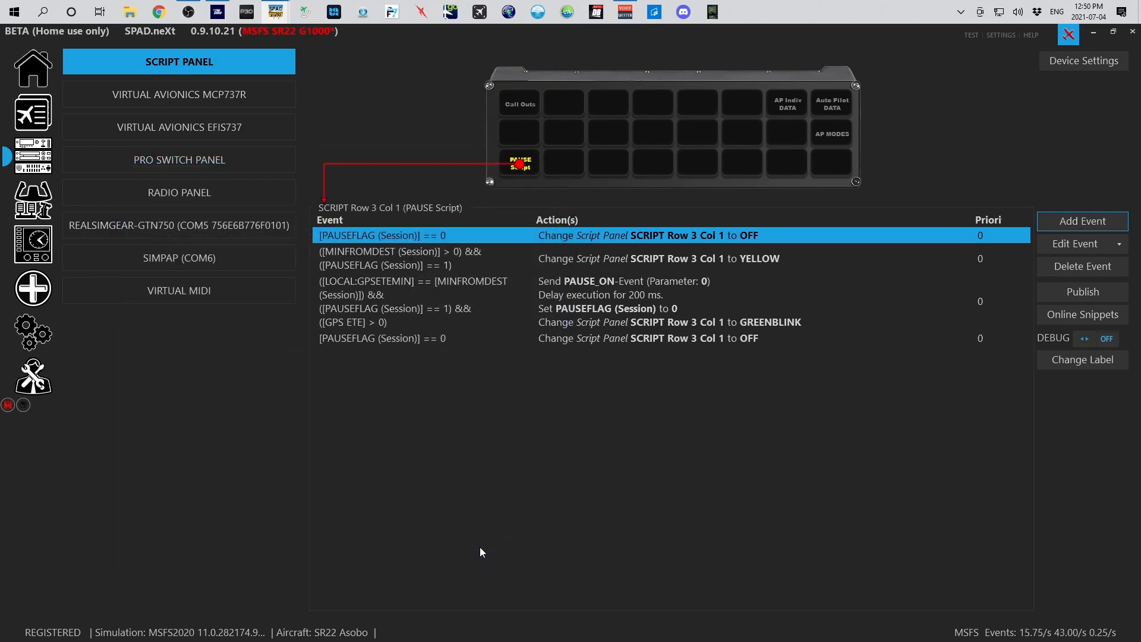
{"action": "left_click", "coordinate": [657, 343]}
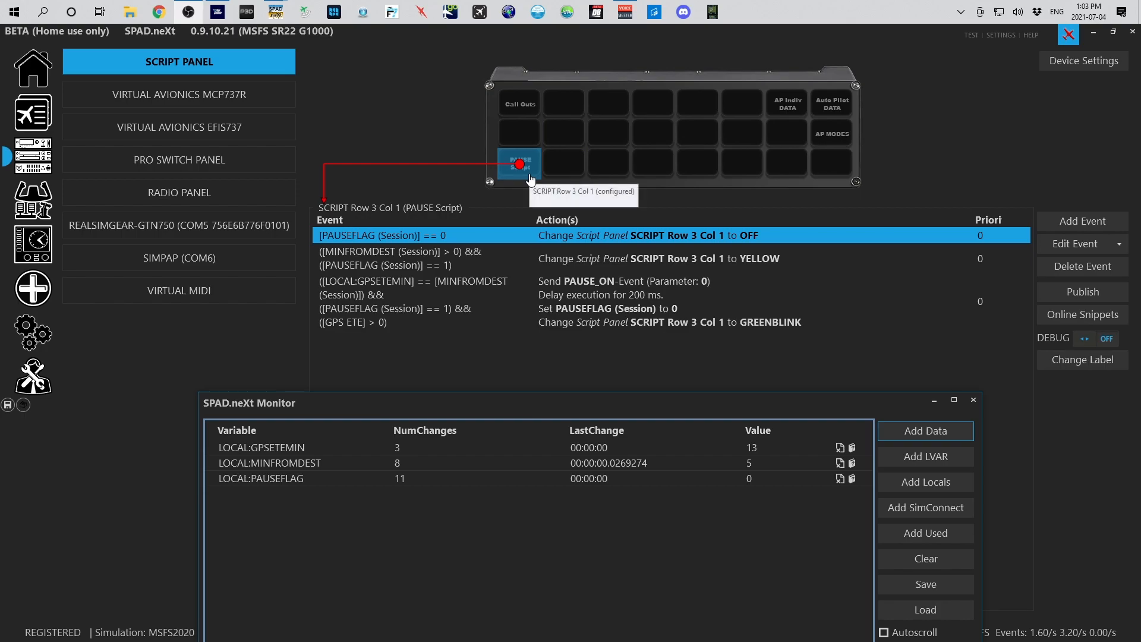
- Open the PAUSE Script event that changes the plate to YELLOW and examine its MINFROMDEST and PAUSEFLAG conditions
{"action": "left_click", "coordinate": [469, 255]}
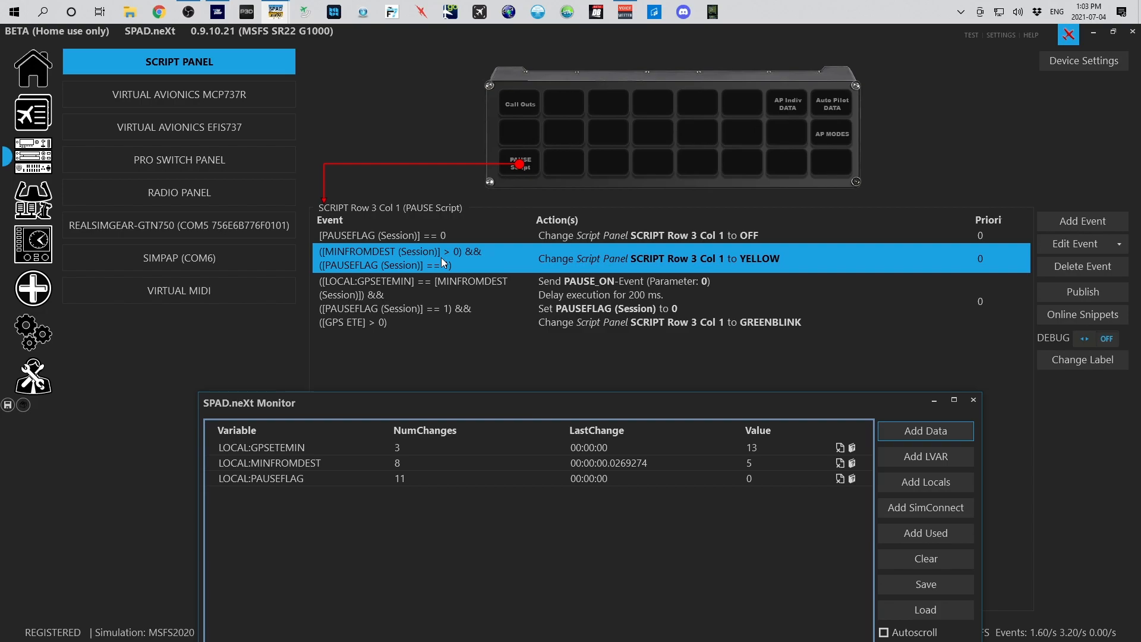
{"action": "double_click", "coordinate": [442, 259]}
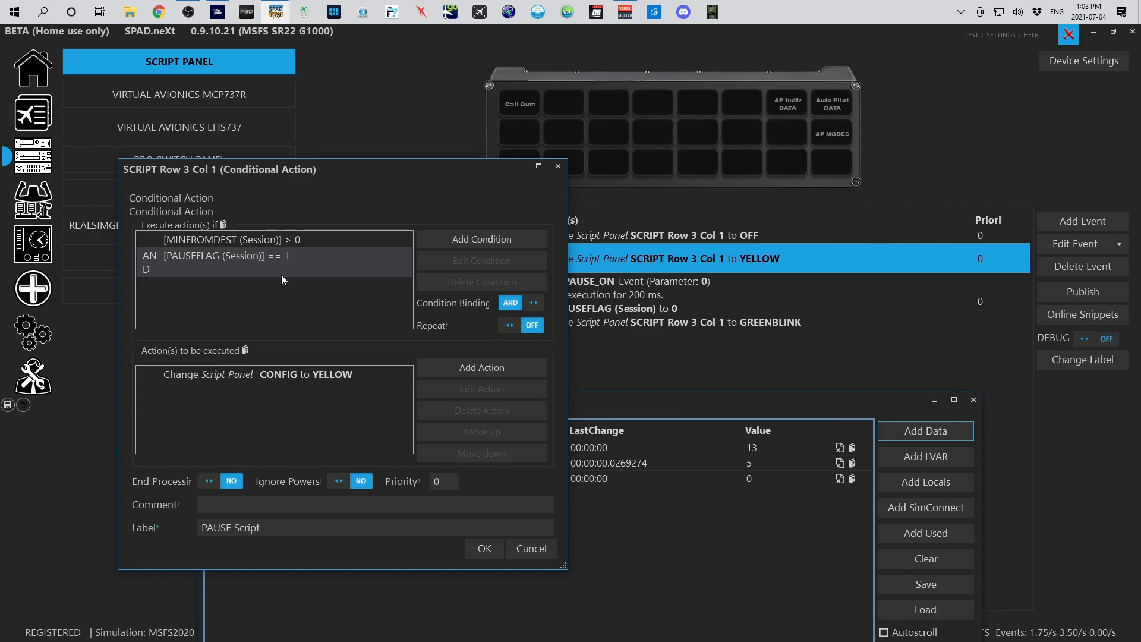
{"action": "left_click", "coordinate": [258, 238]}
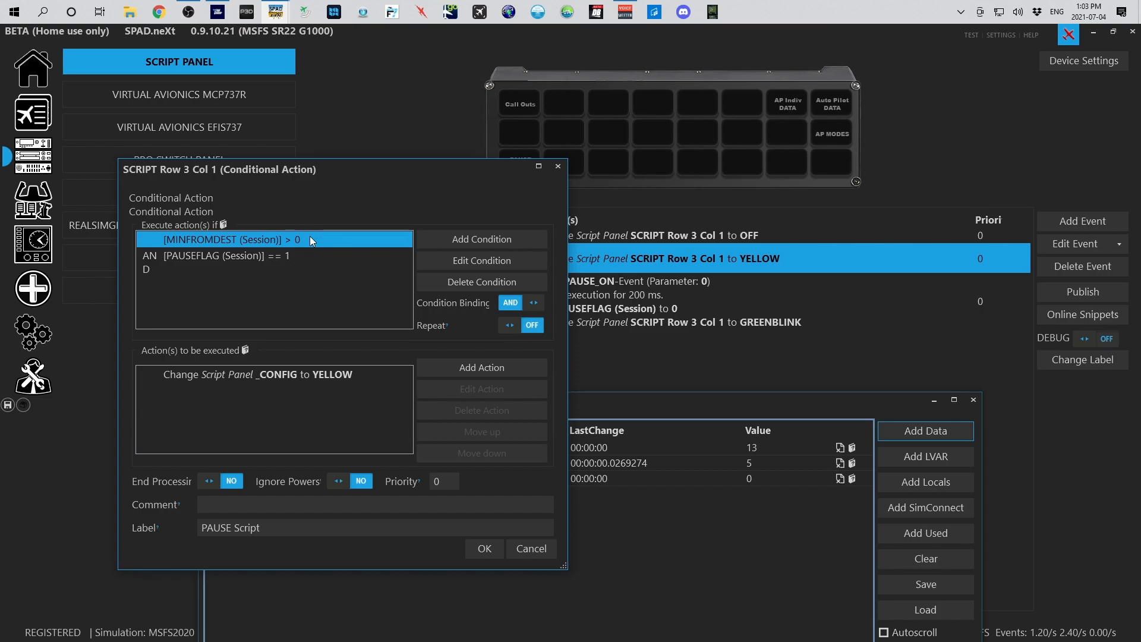
{"action": "left_click", "coordinate": [265, 265]}
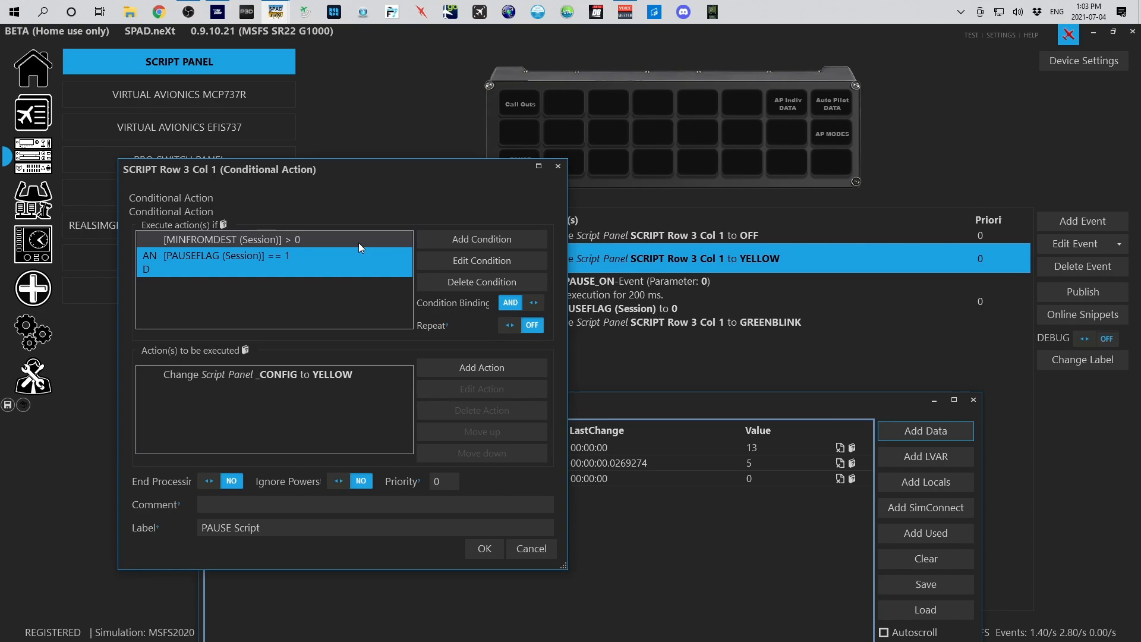
- Add a condition that MINFROMDEST (Session) is greater than 0, and delete the duplicate condition
{"action": "left_click", "coordinate": [426, 237]}
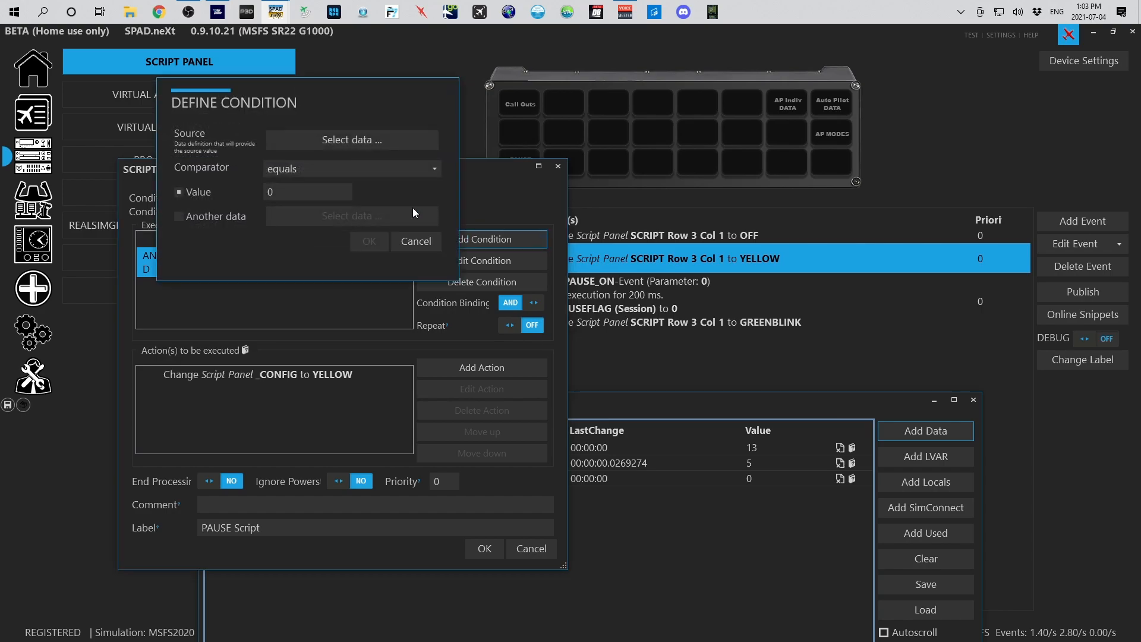
{"action": "left_click", "coordinate": [352, 139]}
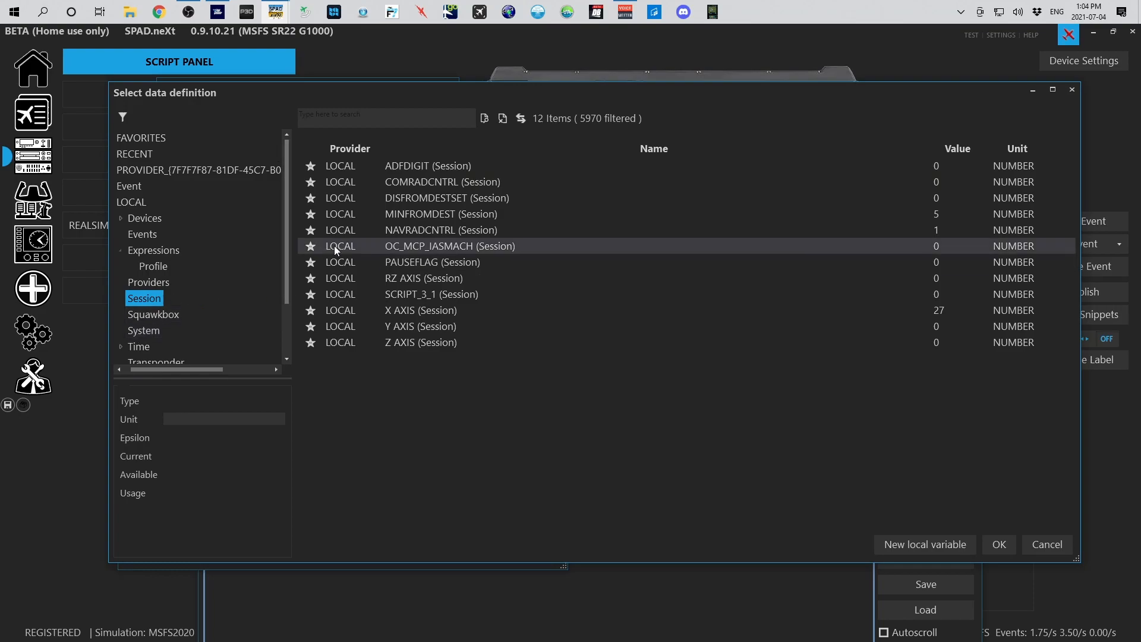
{"action": "left_click", "coordinate": [423, 218]}
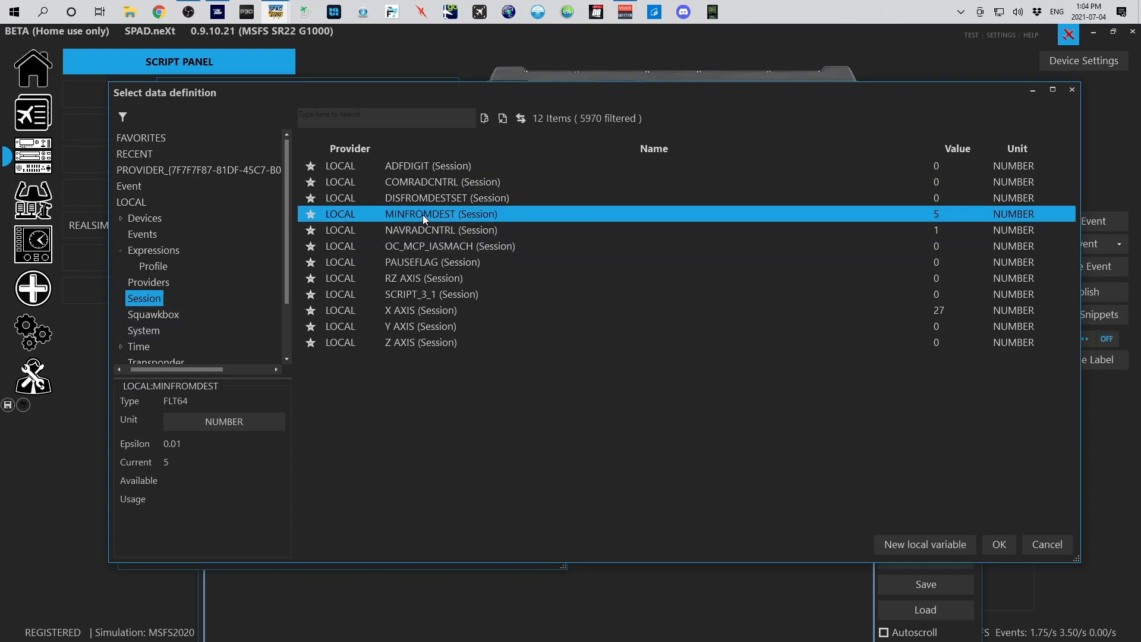
{"action": "double_click", "coordinate": [423, 215]}
{"action": "left_click", "coordinate": [323, 171]}
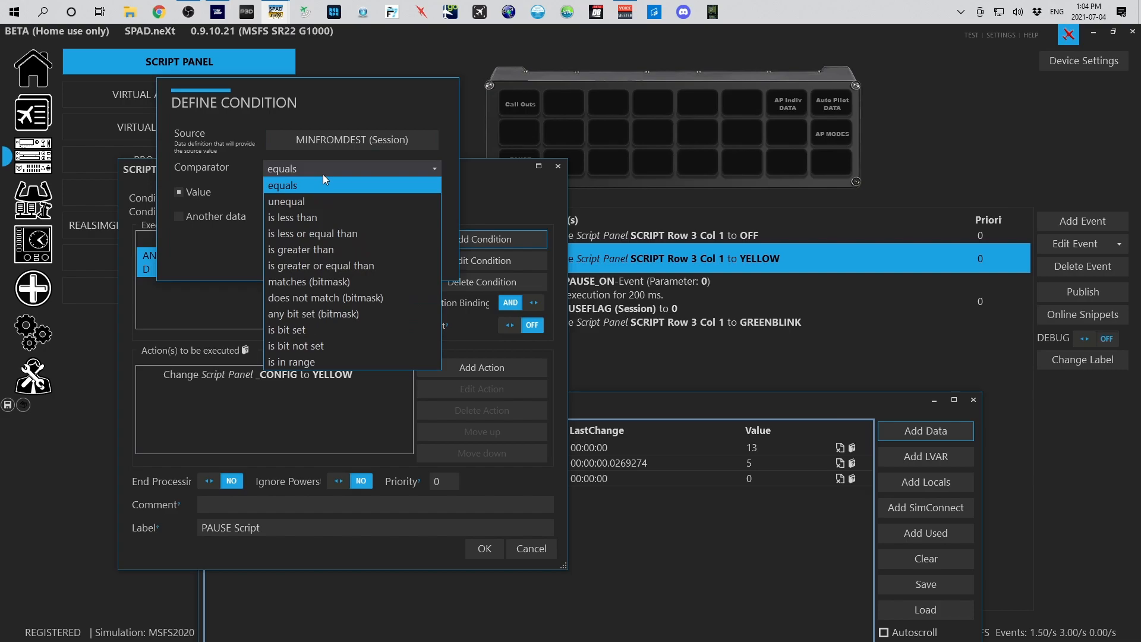
{"action": "left_click", "coordinate": [334, 249]}
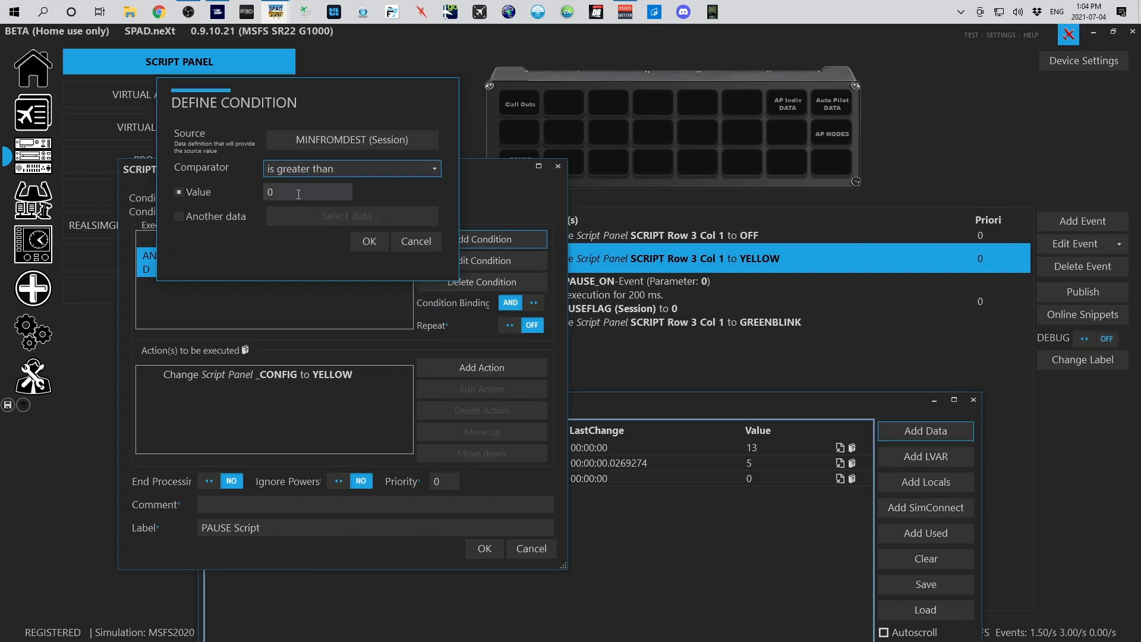
{"action": "left_click", "coordinate": [384, 241]}
{"action": "left_click", "coordinate": [347, 298]}
{"action": "left_click", "coordinate": [474, 281]}
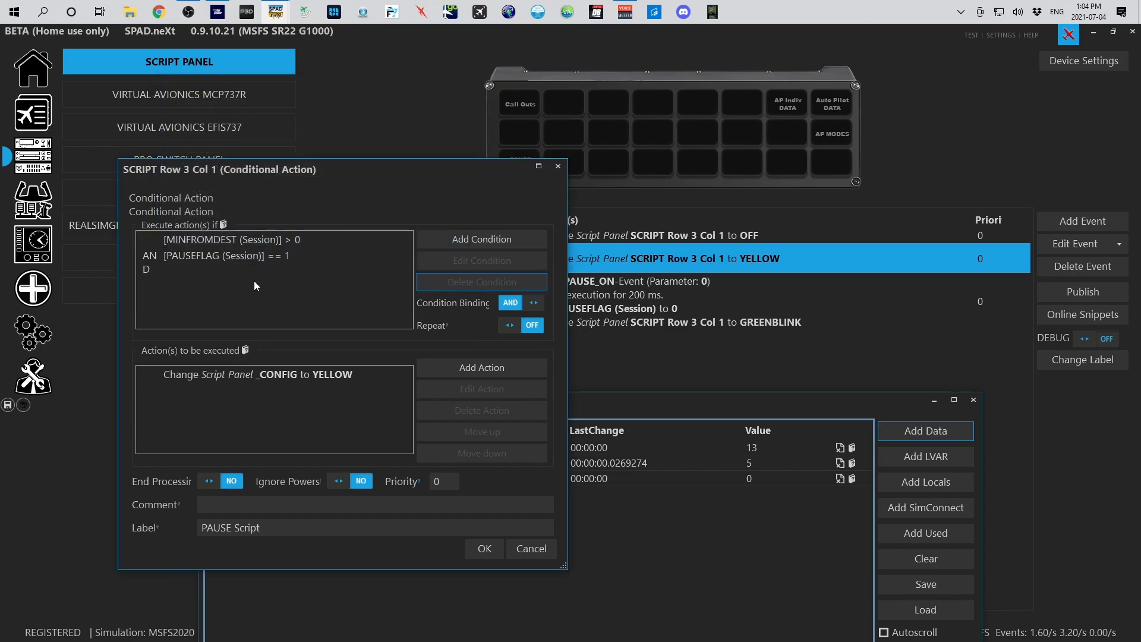
- Delete the [PAUSEFLAG (Session)] == 1 condition, and switch the condition binding to OR and back to AND
{"action": "left_click", "coordinate": [248, 257]}
{"action": "left_click", "coordinate": [461, 280]}
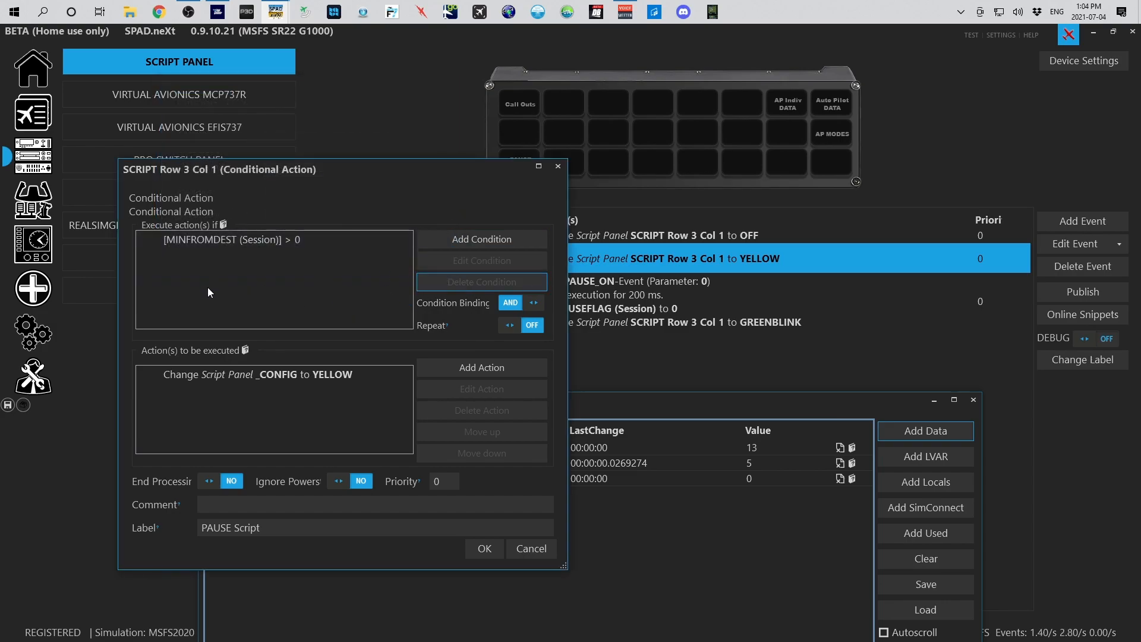
{"action": "left_click", "coordinate": [532, 303]}
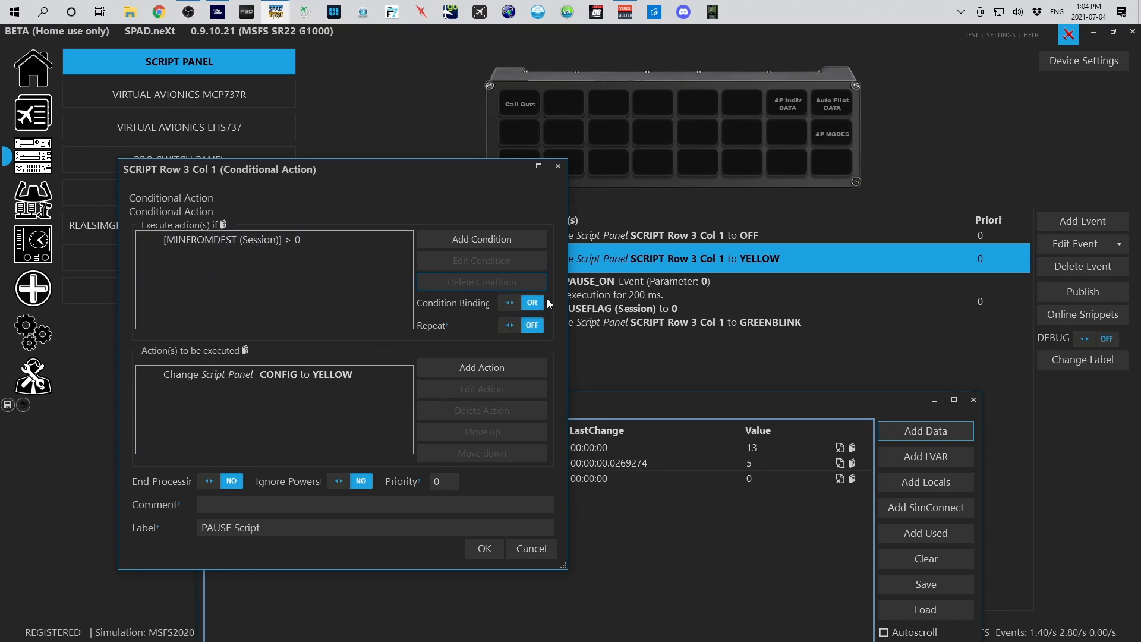
{"action": "left_click", "coordinate": [532, 304]}
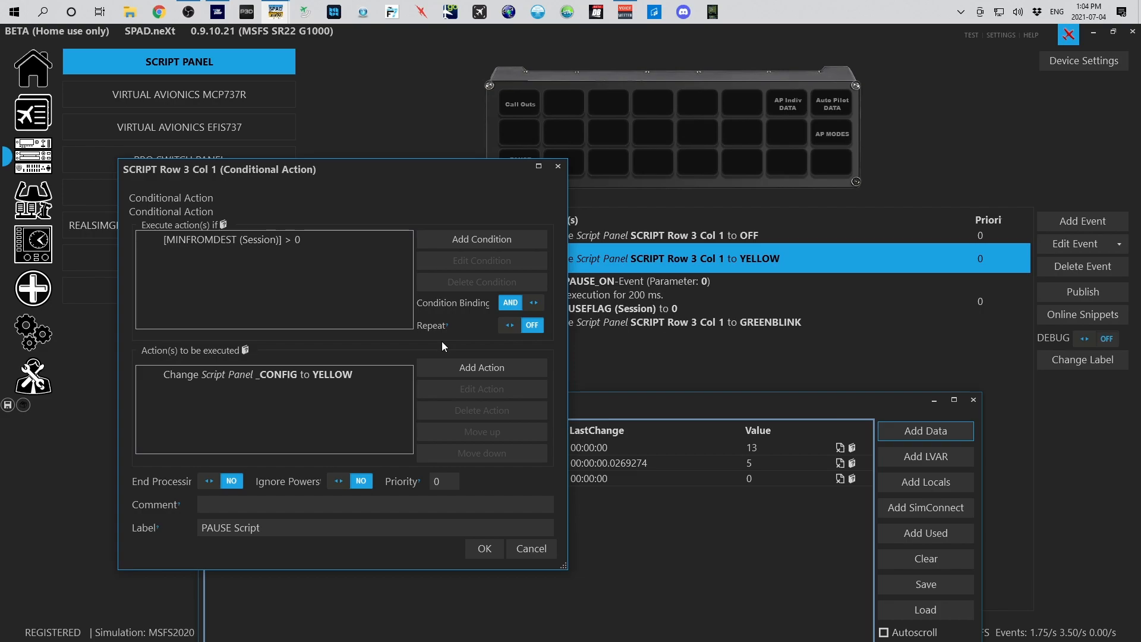
- Add an AND condition to the event that PAUSEFLAG (Session) equals 1
{"action": "left_click", "coordinate": [453, 237]}
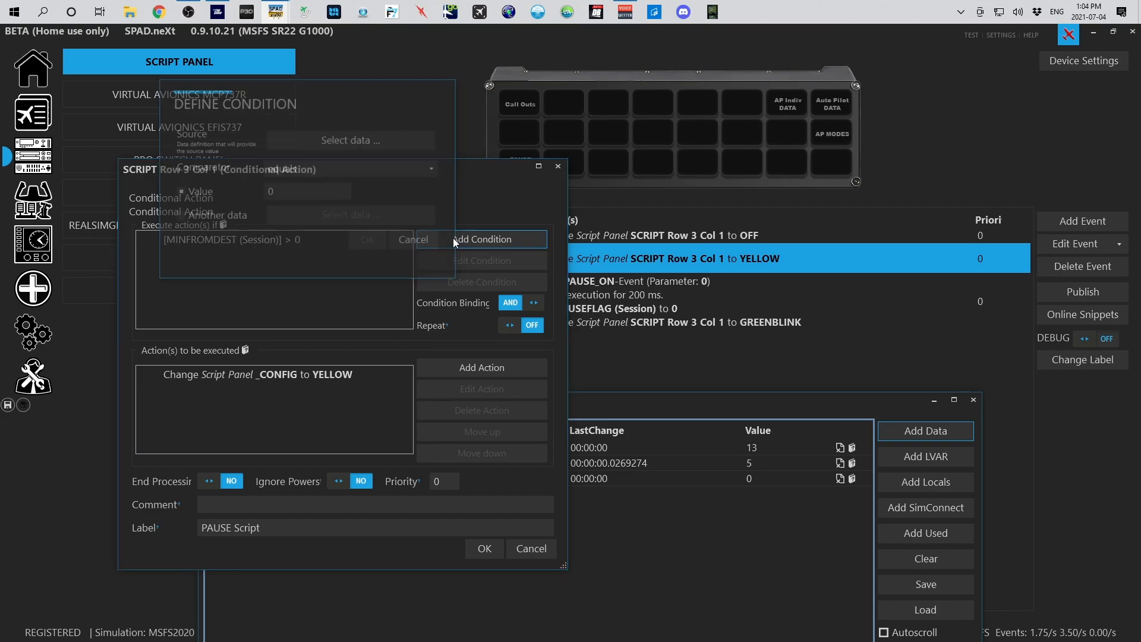
{"action": "left_click", "coordinate": [358, 145]}
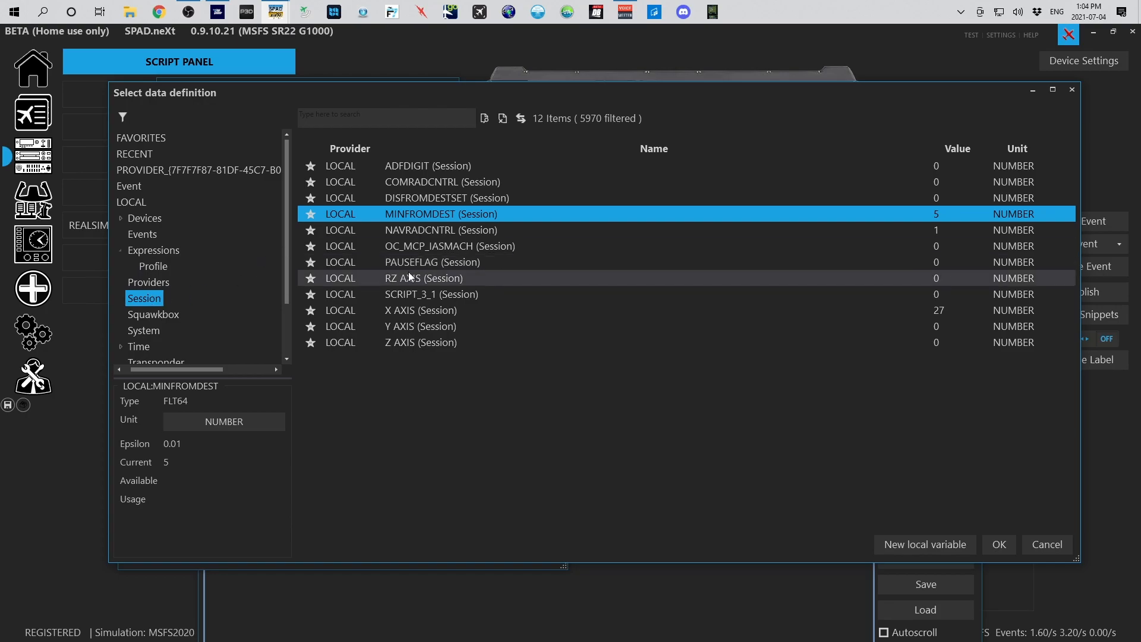
{"action": "left_click", "coordinate": [426, 266]}
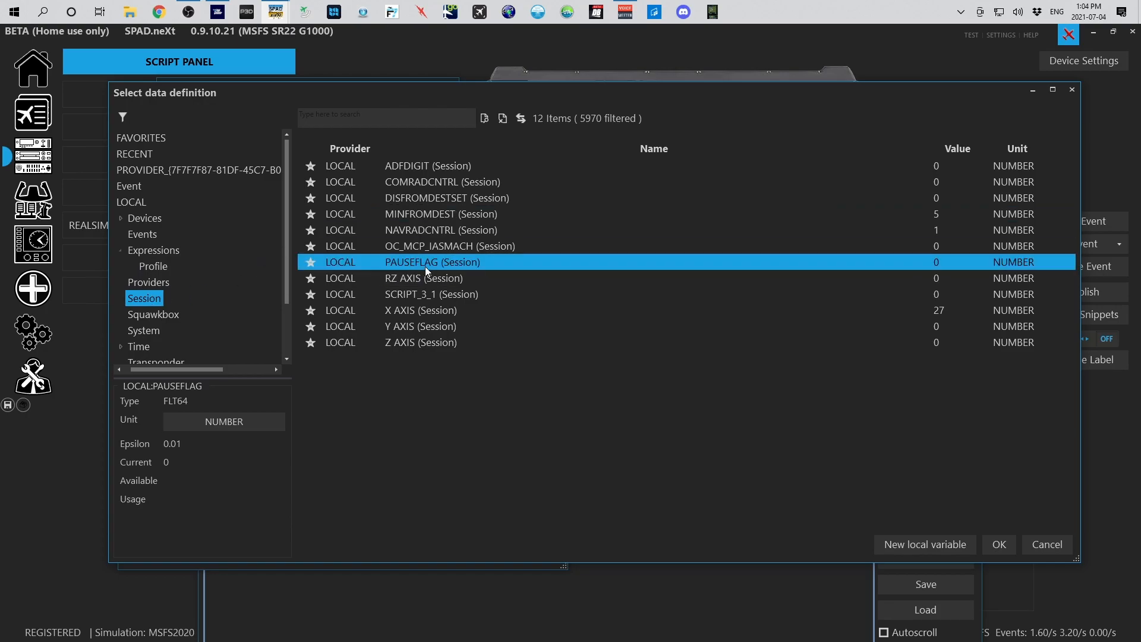
{"action": "double_click", "coordinate": [425, 266]}
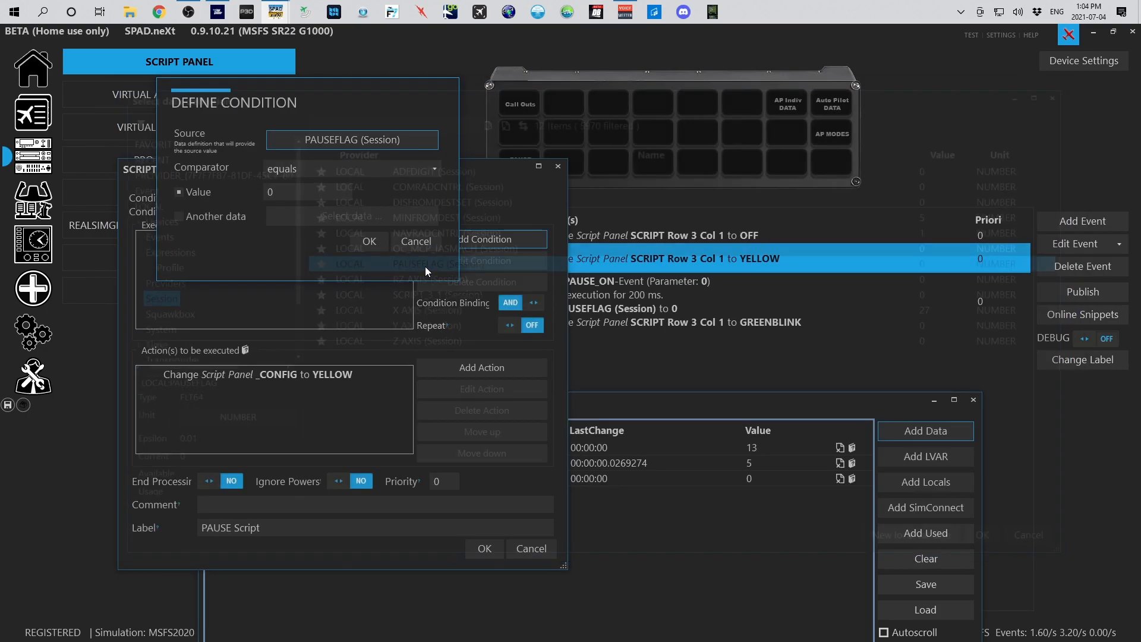
{"action": "left_click", "coordinate": [290, 192]}
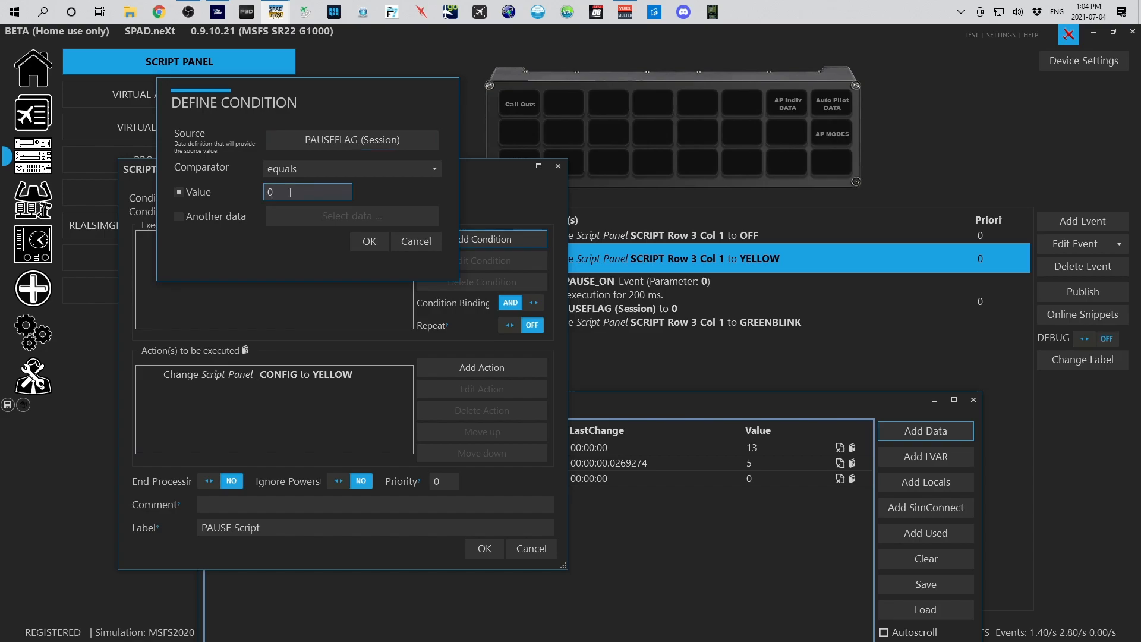
{"action": "key", "text": "BackSpace"}
{"action": "type", "text": "1"}
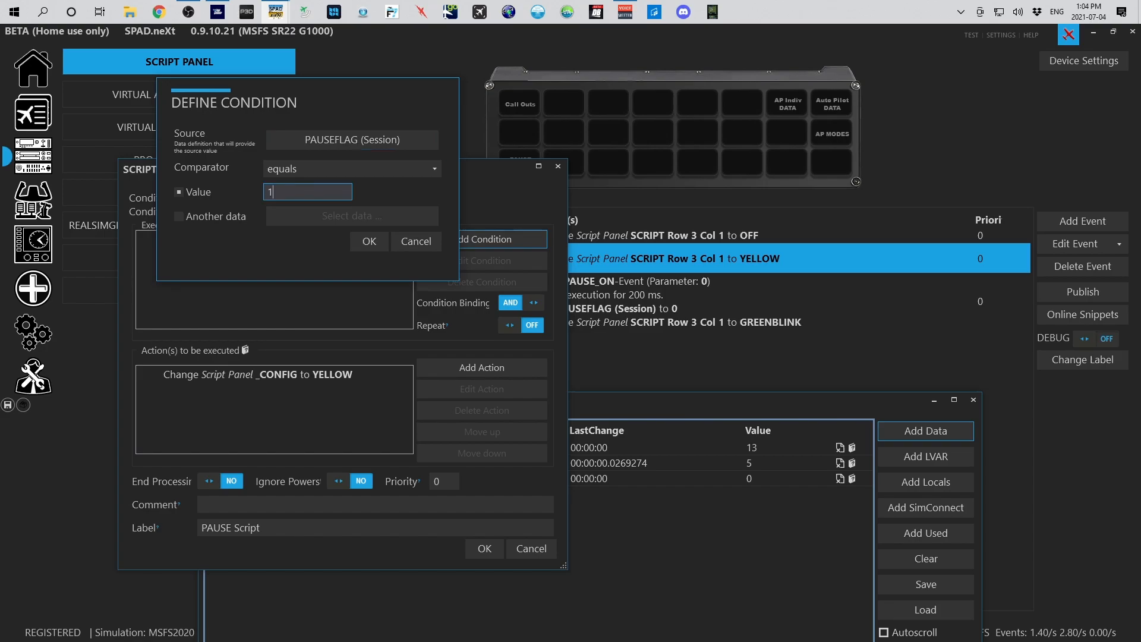
{"action": "left_click", "coordinate": [361, 240]}
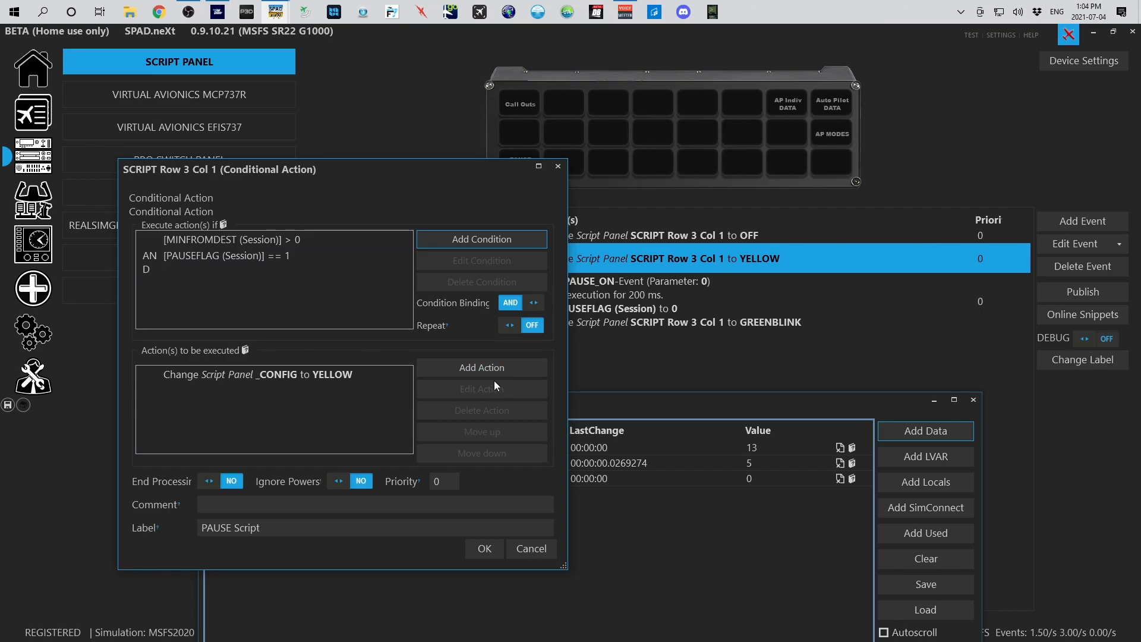
- Examine the plate color choices of a Change color action for SCRIPT Row 3 Col 1, and close the event without saving
{"action": "left_click", "coordinate": [521, 369]}
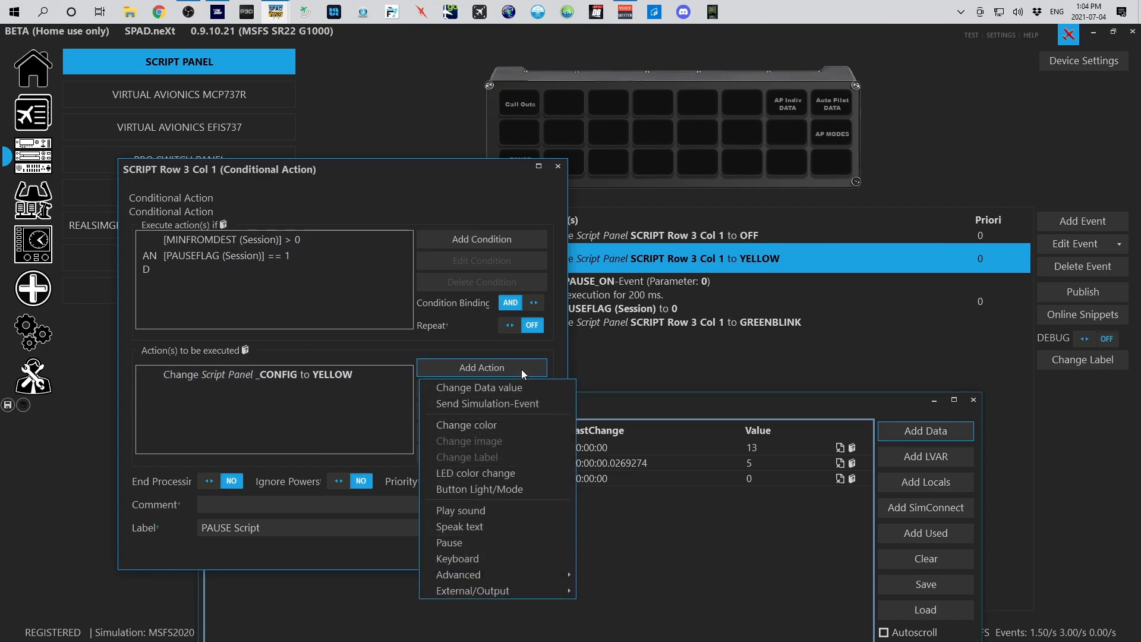
{"action": "left_click", "coordinate": [512, 422]}
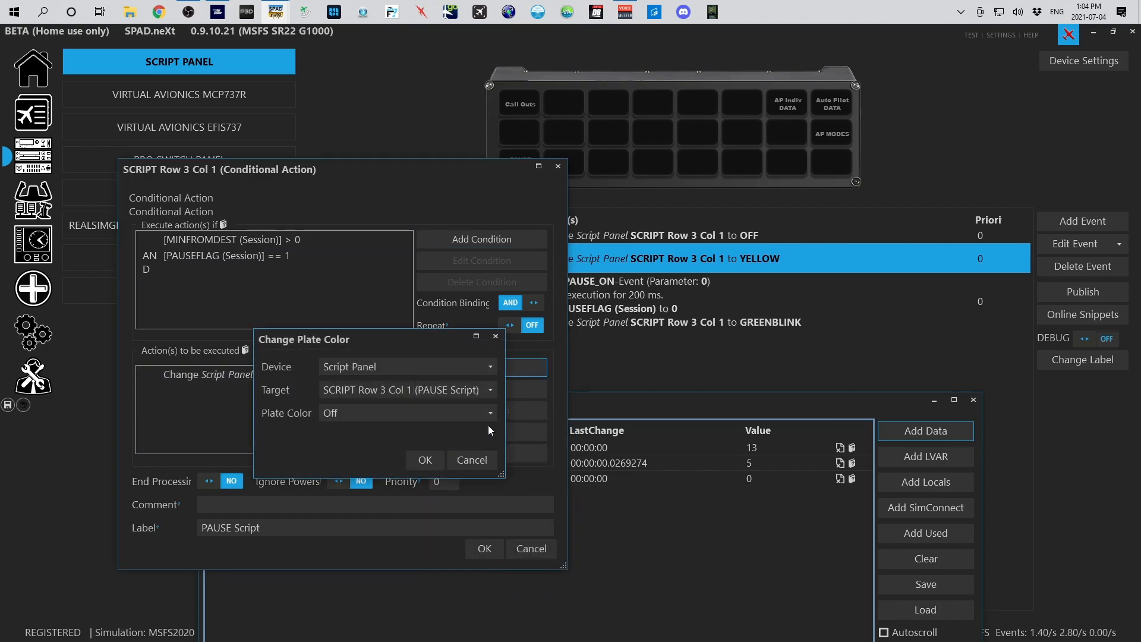
{"action": "left_click_drag", "start_coordinate": [399, 346], "coordinate": [569, 341]}
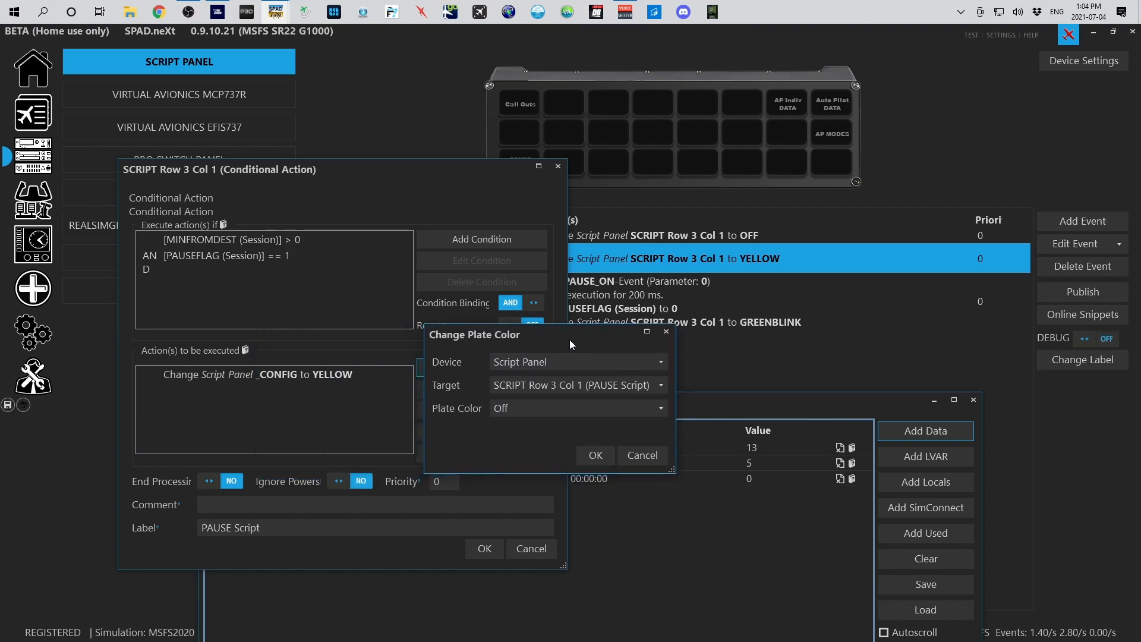
{"action": "left_click", "coordinate": [549, 409]}
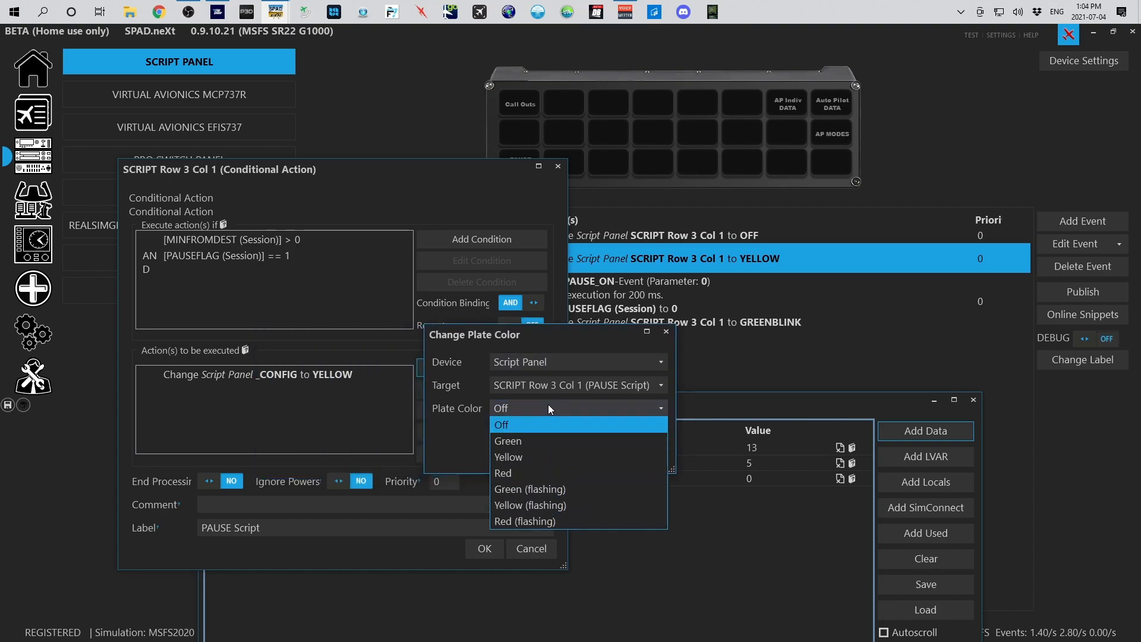
{"action": "left_click", "coordinate": [460, 452]}
{"action": "left_click", "coordinate": [642, 456]}
{"action": "key", "text": "Escape"}
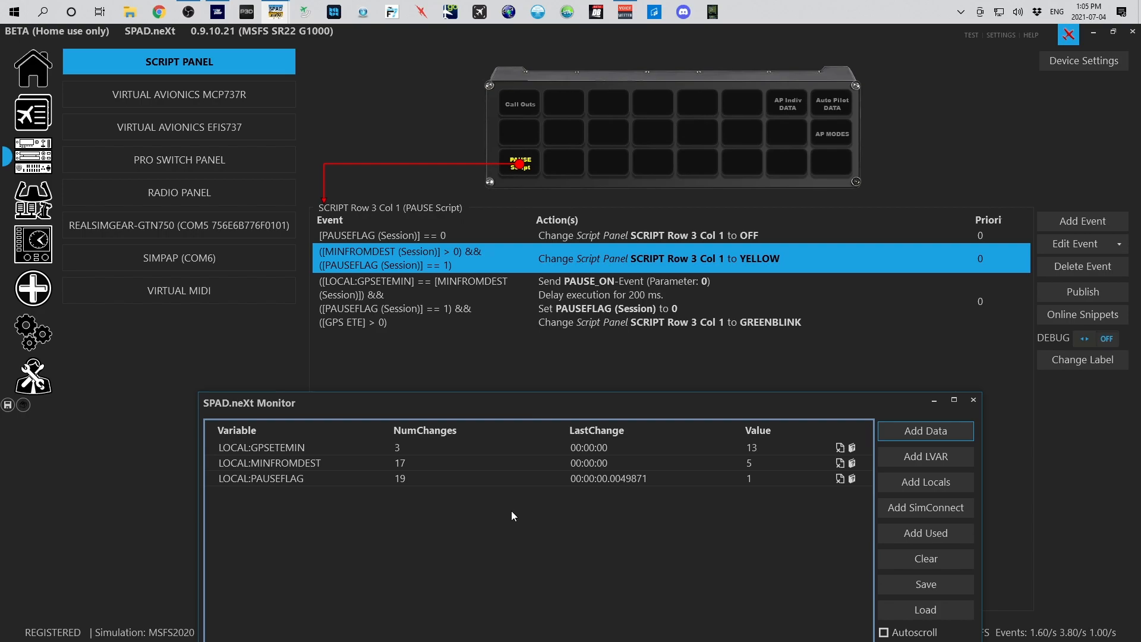
- Open the PAUSE_ON event of PAUSE Script and examine its [PAUSEFLAG (Session)] == 1 condition, leaving it unchanged
{"action": "left_click", "coordinate": [548, 309]}
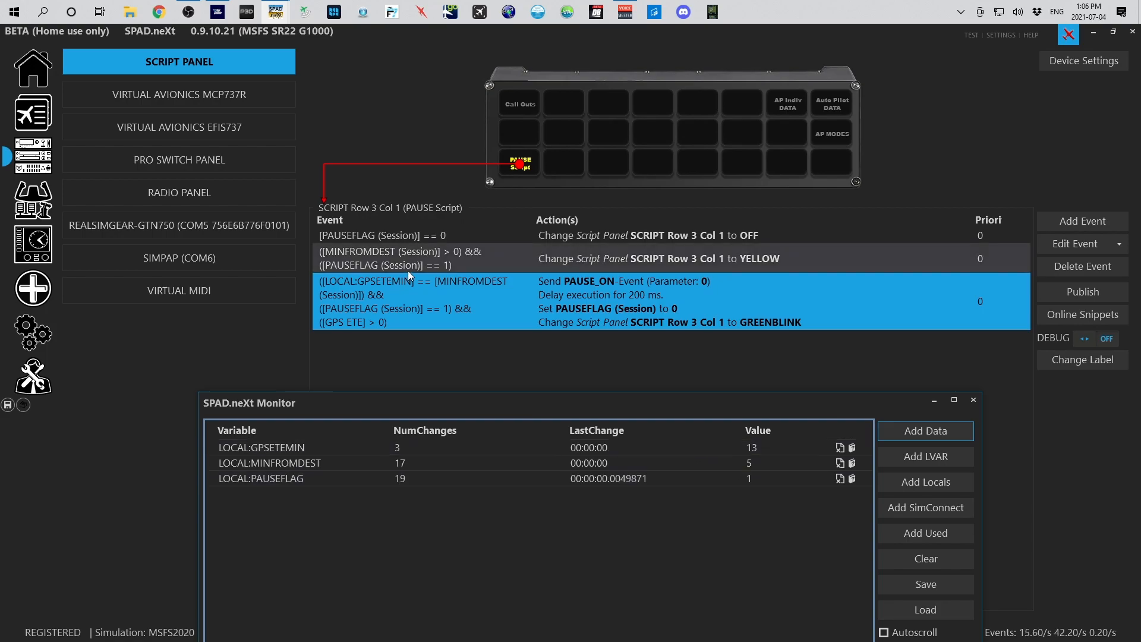
{"action": "double_click", "coordinate": [452, 309]}
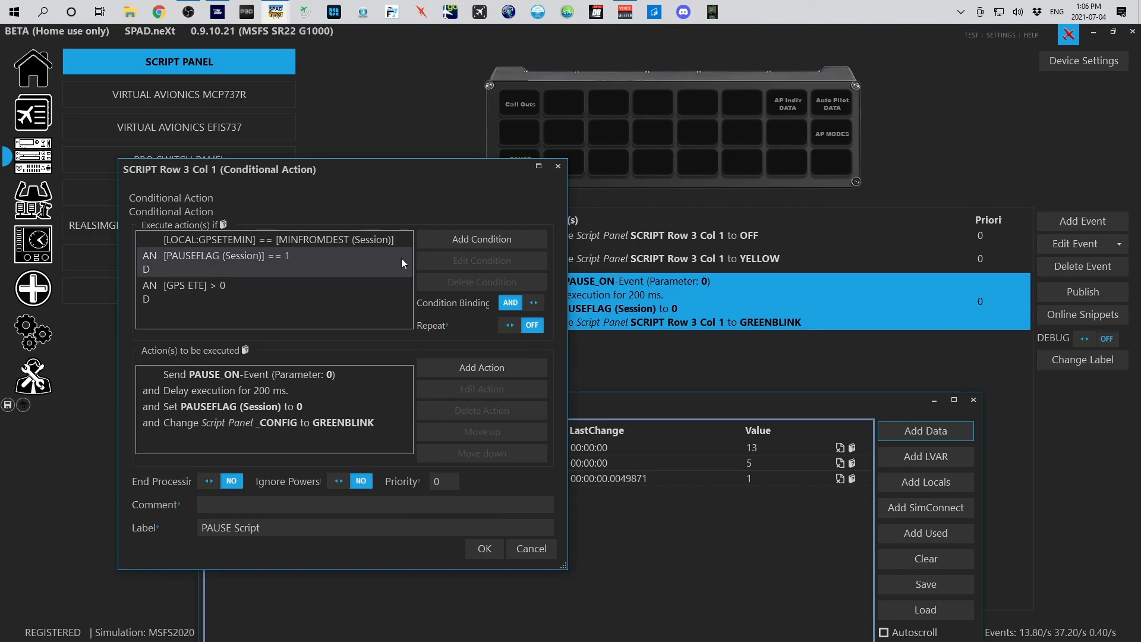
{"action": "left_click", "coordinate": [323, 250]}
{"action": "left_click", "coordinate": [320, 242]}
{"action": "double_click", "coordinate": [307, 265]}
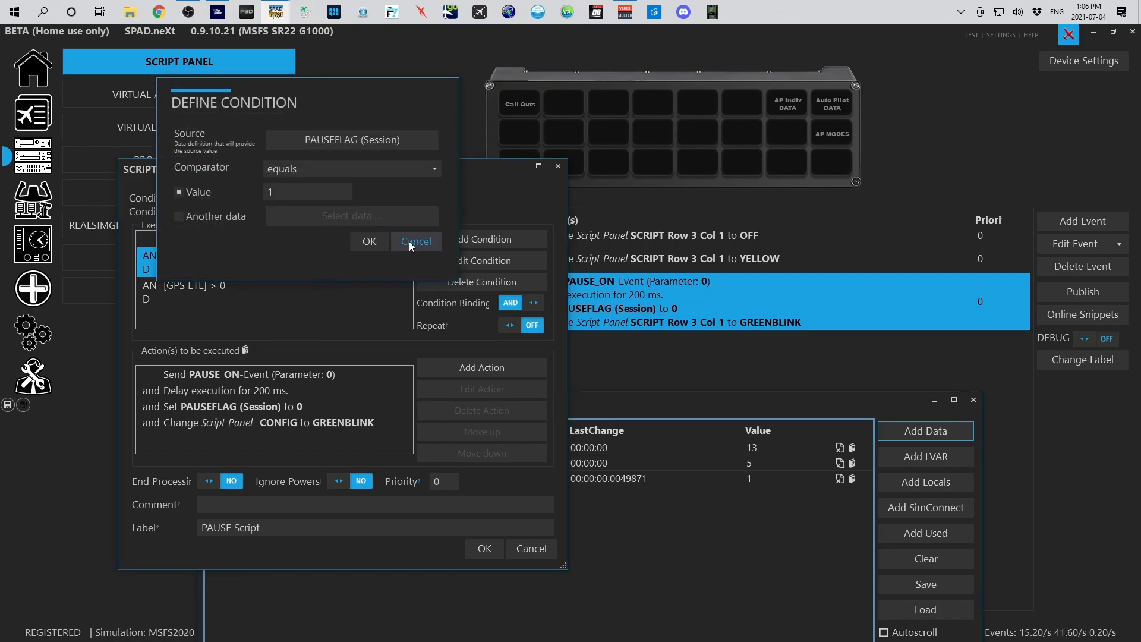
{"action": "left_click", "coordinate": [409, 241]}
- Open the first condition of the PAUSE_ON event, reselect LOCAL:GPSETEMIN from the local Expressions as its source, and keep the comparator at equals
{"action": "left_click", "coordinate": [308, 236]}
{"action": "double_click", "coordinate": [308, 236]}
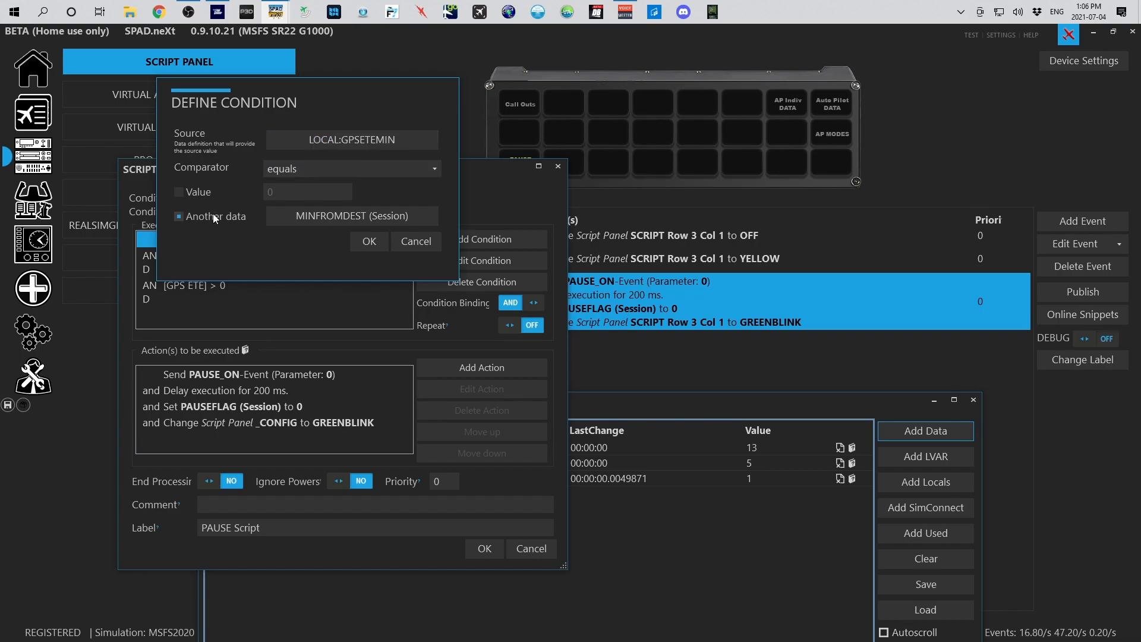
{"action": "left_click", "coordinate": [383, 140]}
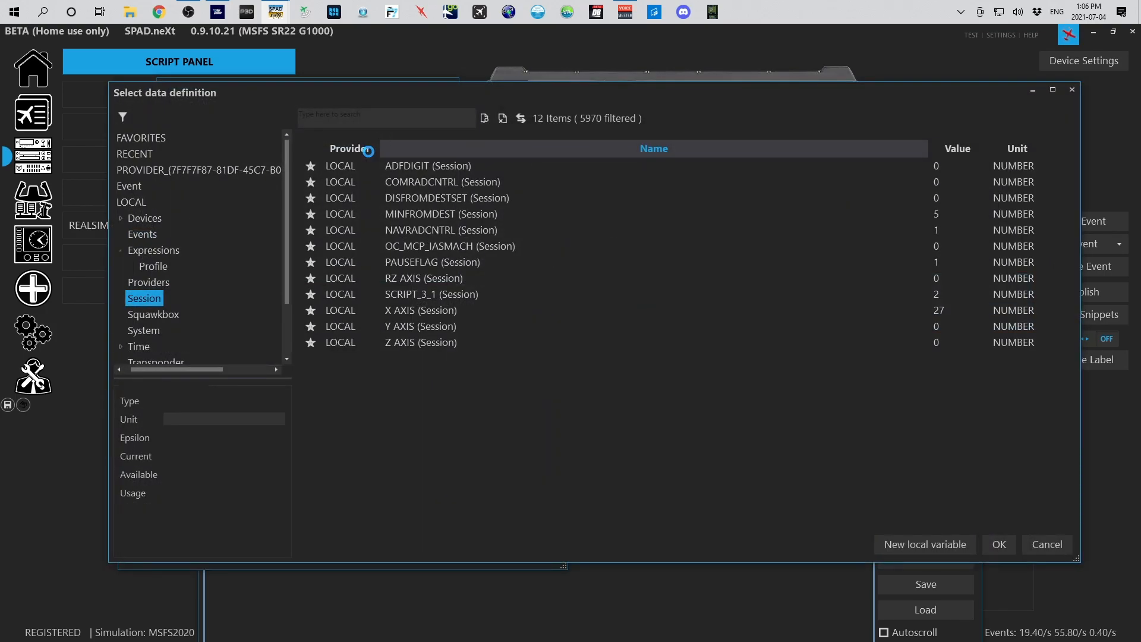
{"action": "left_click", "coordinate": [158, 250]}
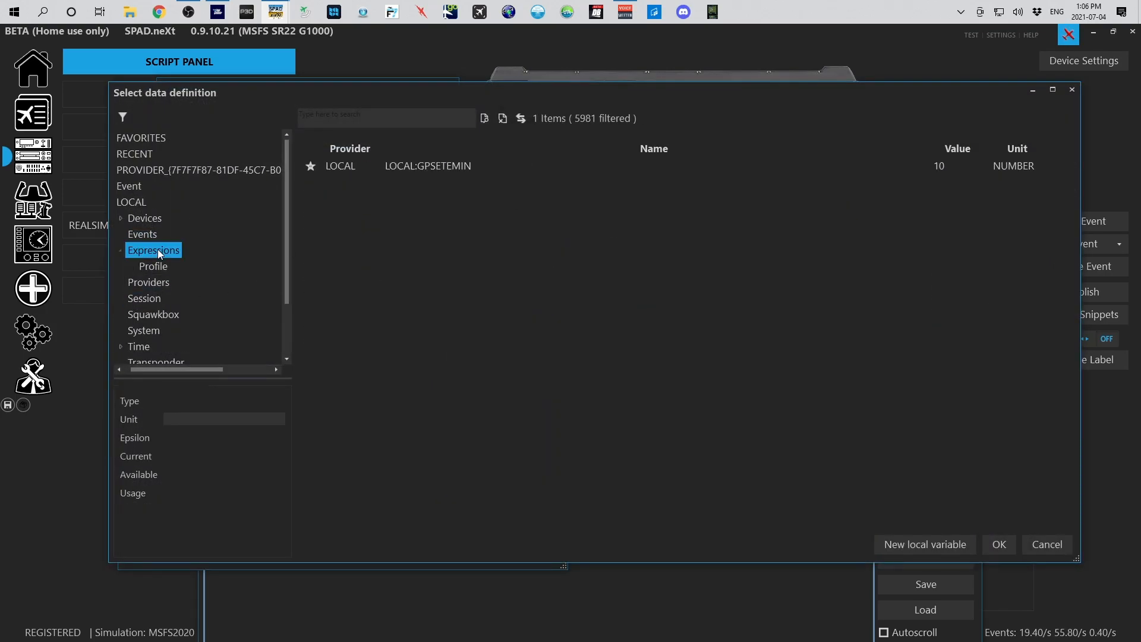
{"action": "left_click", "coordinate": [453, 165]}
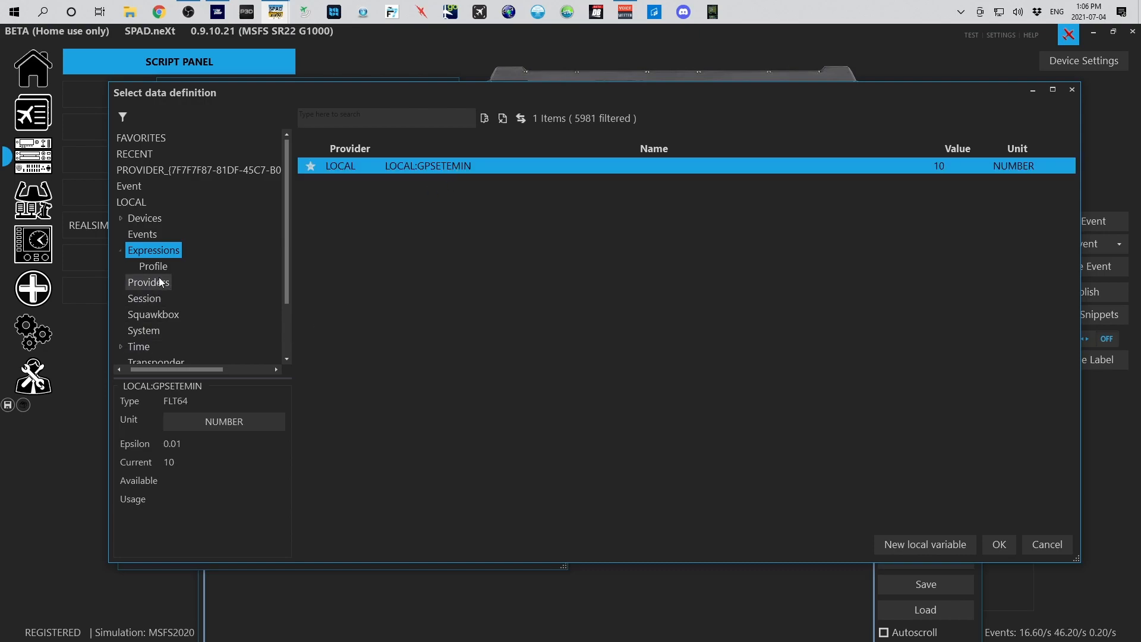
{"action": "left_click", "coordinate": [161, 282]}
{"action": "left_click", "coordinate": [162, 254]}
{"action": "left_click", "coordinate": [462, 167]}
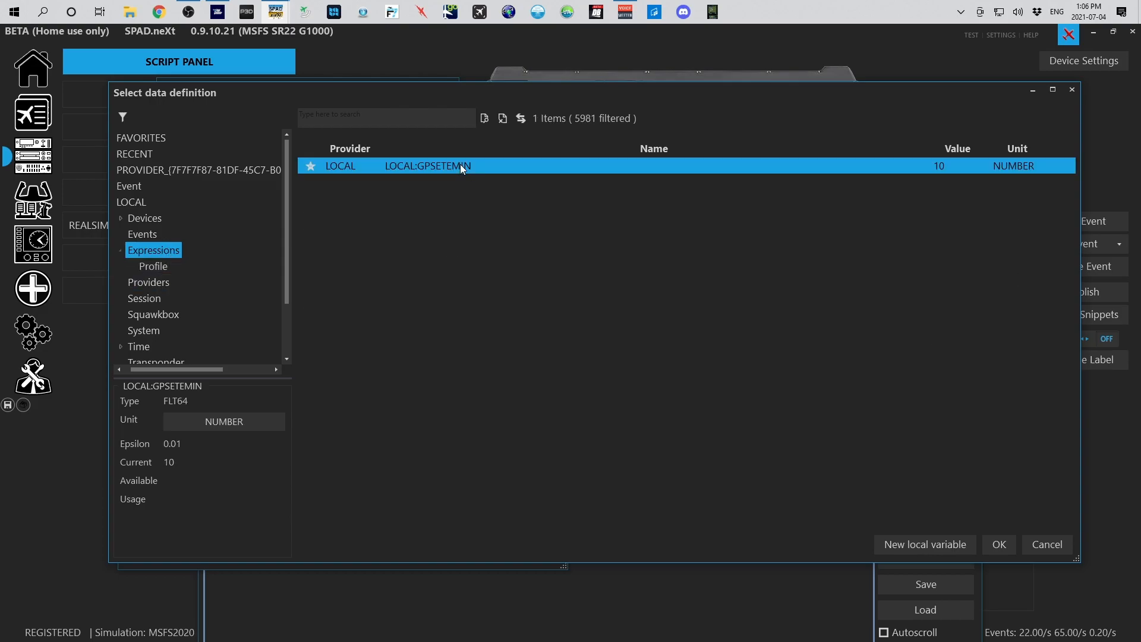
{"action": "double_click", "coordinate": [462, 166]}
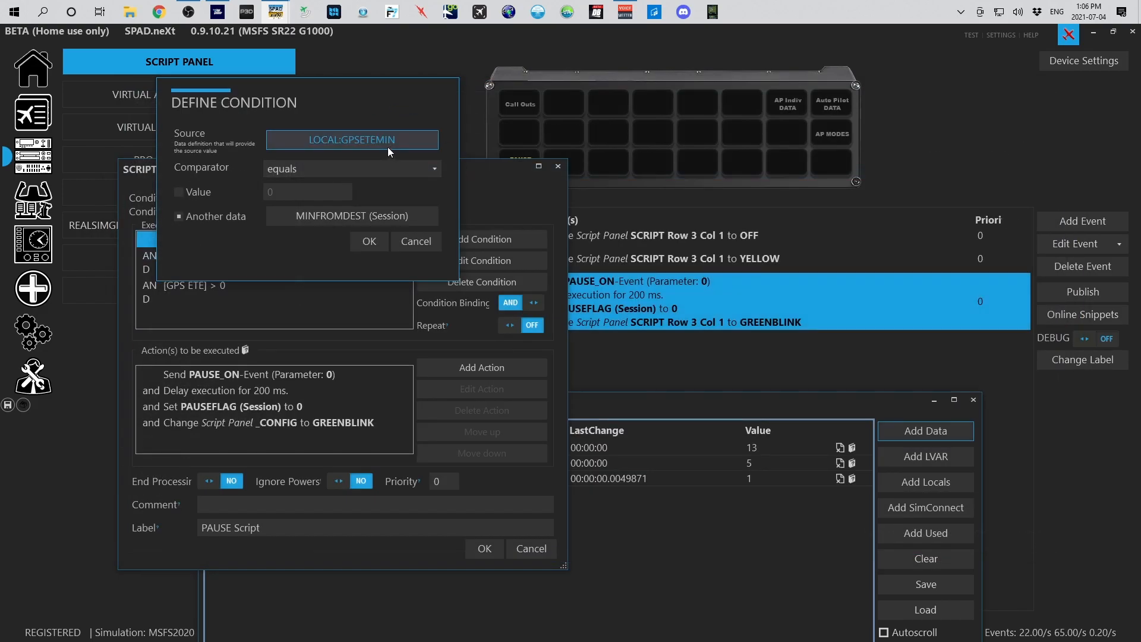
{"action": "left_click", "coordinate": [342, 171]}
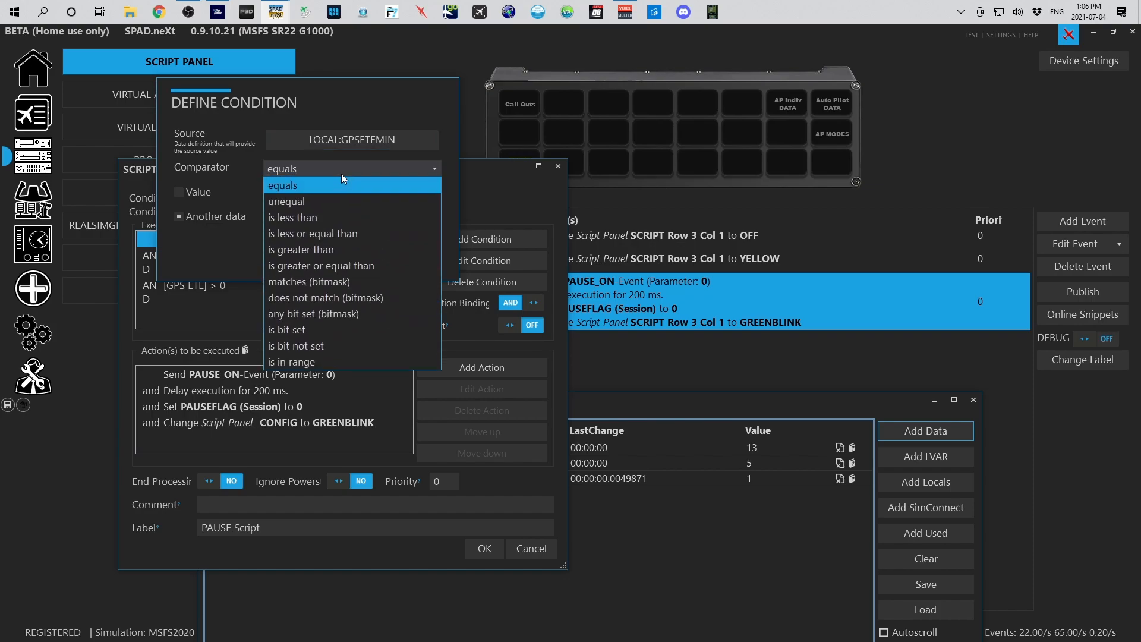
{"action": "left_click", "coordinate": [335, 185]}
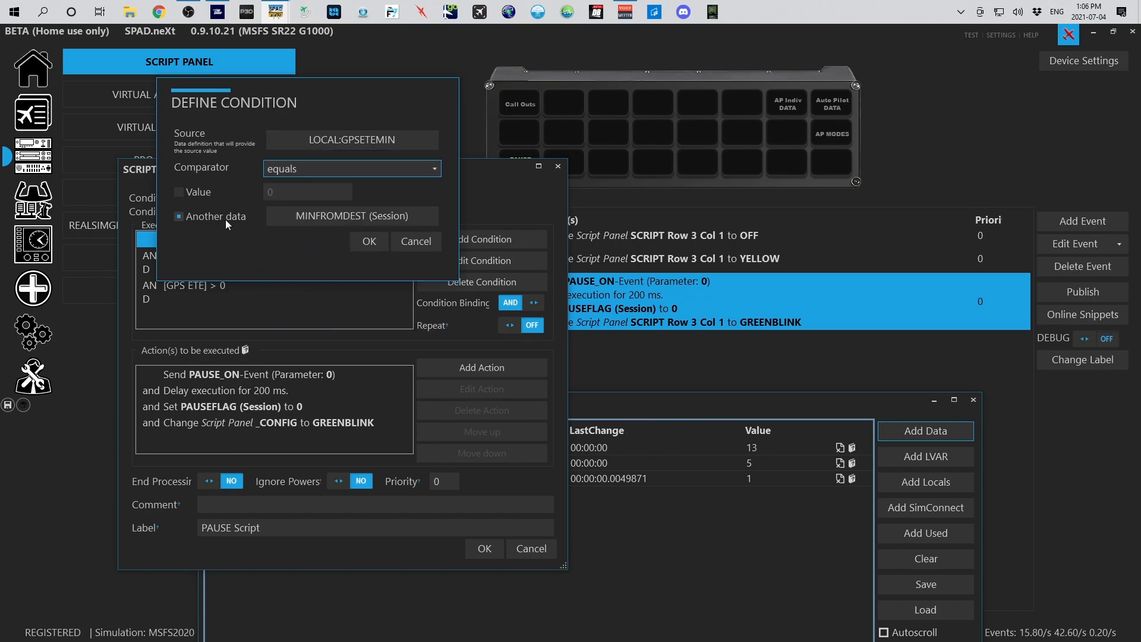
- Reselect the session variable MINFROMDEST as the condition's comparison data and confirm the condition
{"action": "left_click", "coordinate": [305, 218]}
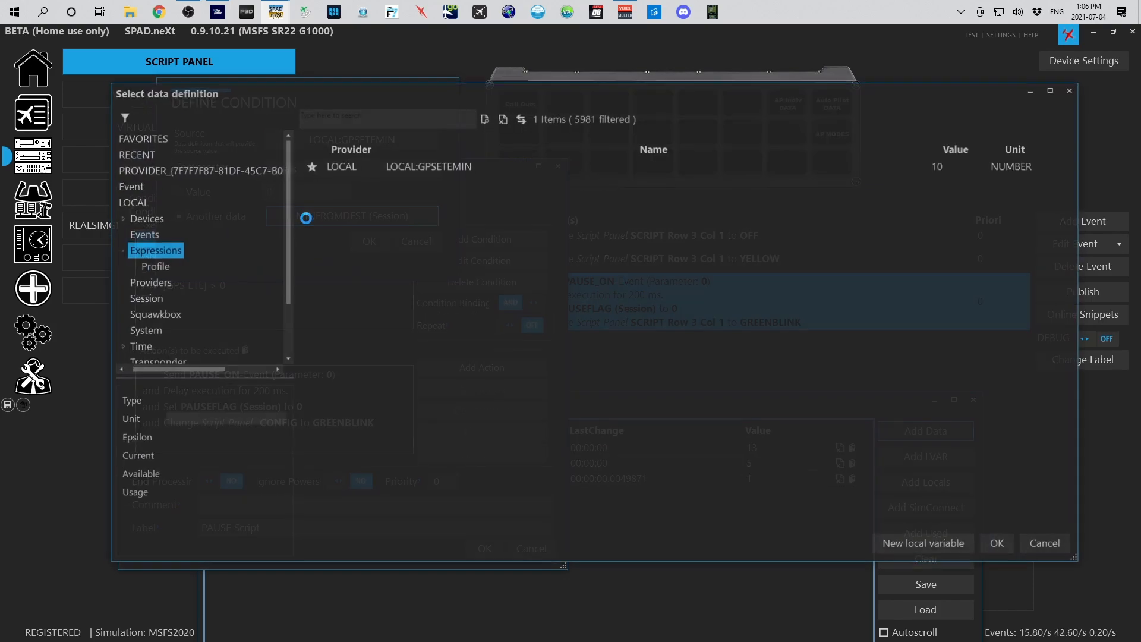
{"action": "left_click", "coordinate": [154, 295]}
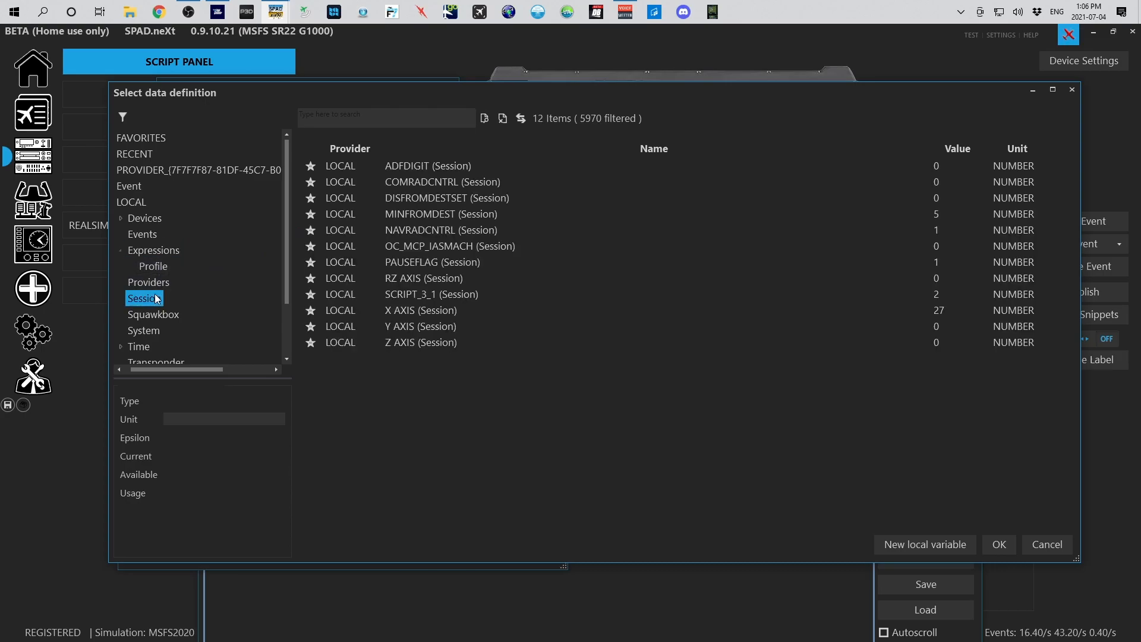
{"action": "left_click", "coordinate": [460, 213]}
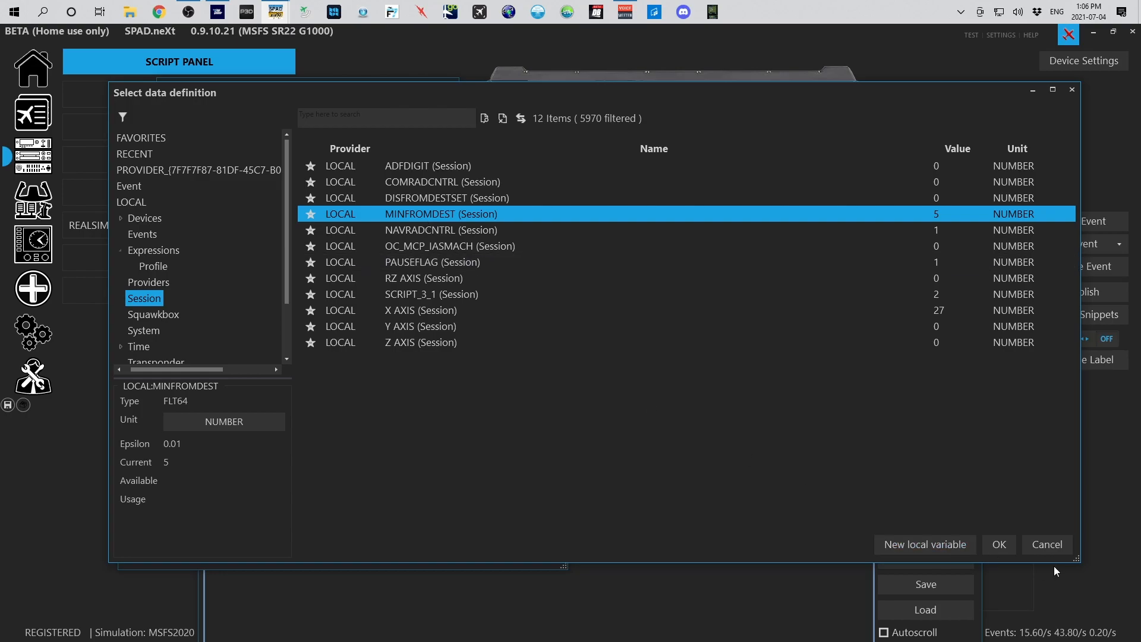
{"action": "left_click", "coordinate": [1000, 545]}
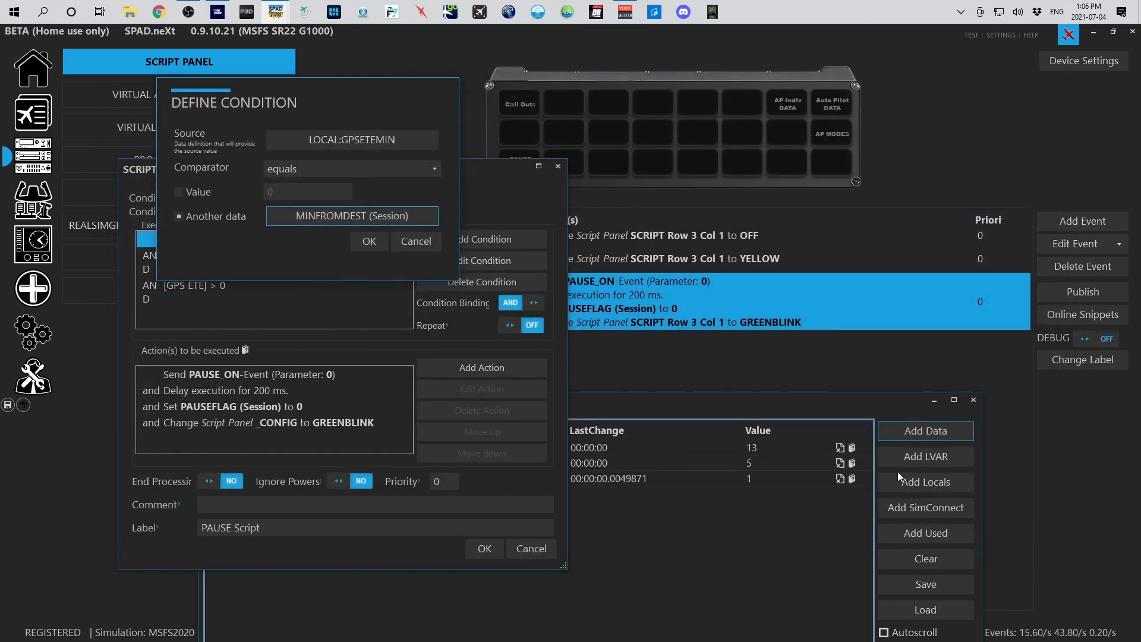
{"action": "left_click", "coordinate": [369, 241]}
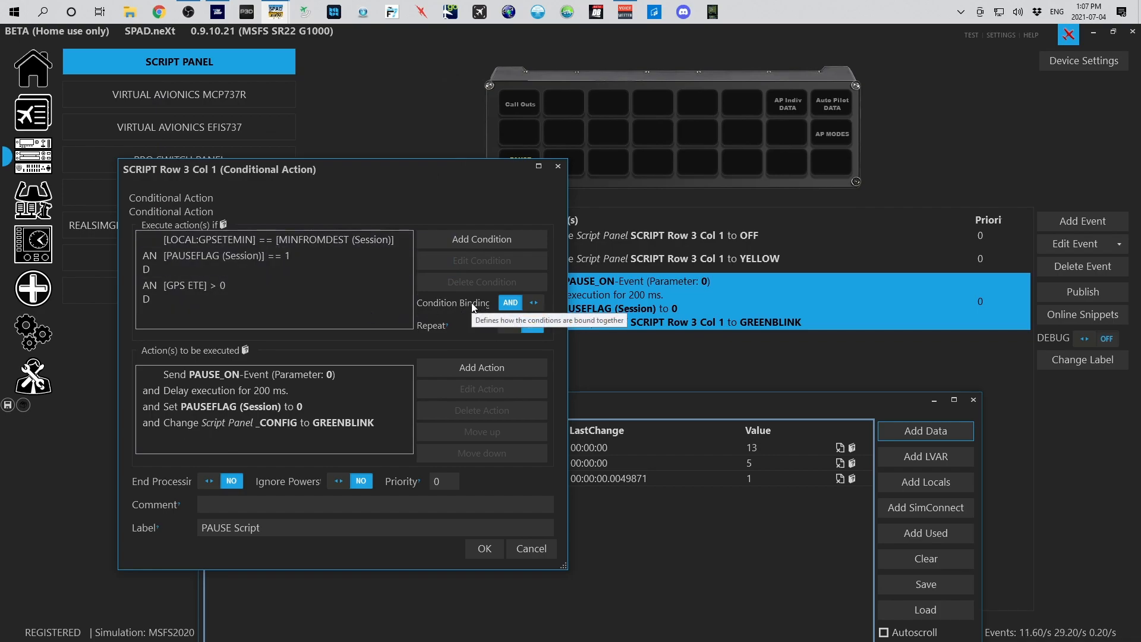
- Examine the definitions of the [PAUSEFLAG (Session)] == 1 and [GPS ETE] > 0 conditions, leaving both as they are
{"action": "left_click", "coordinate": [309, 259]}
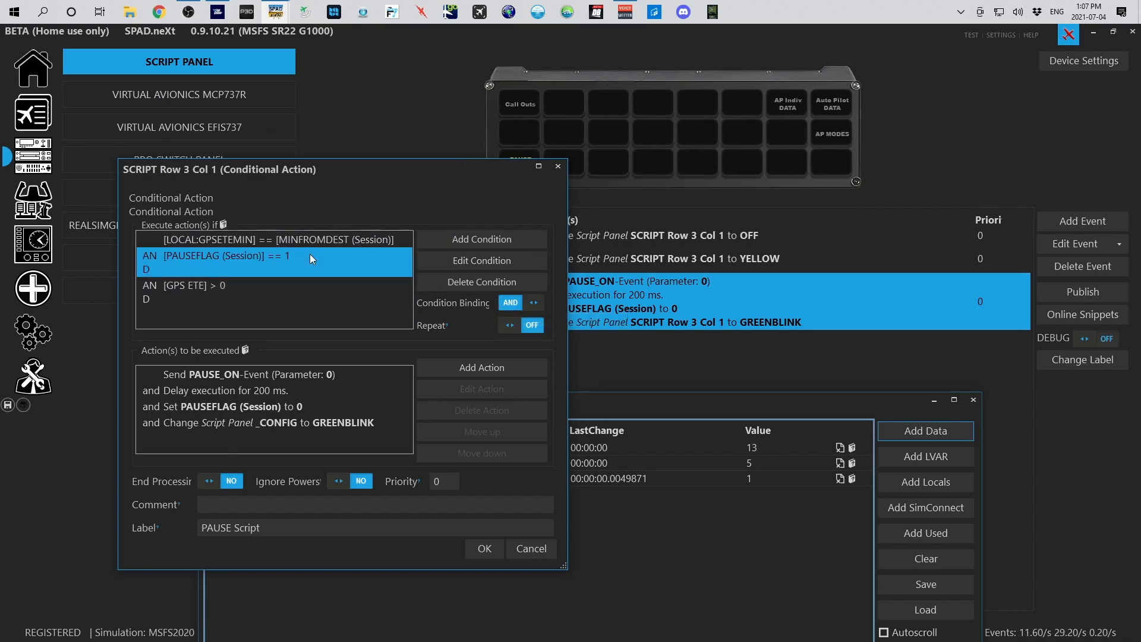
{"action": "double_click", "coordinate": [309, 255]}
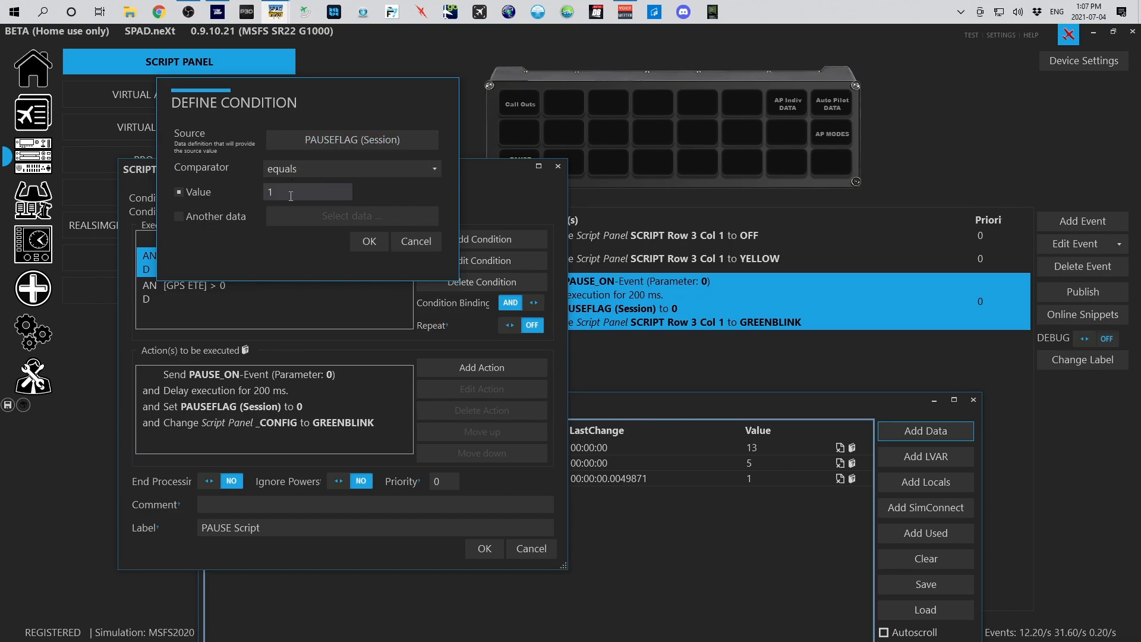
{"action": "left_click", "coordinate": [373, 244]}
{"action": "left_click", "coordinate": [288, 280]}
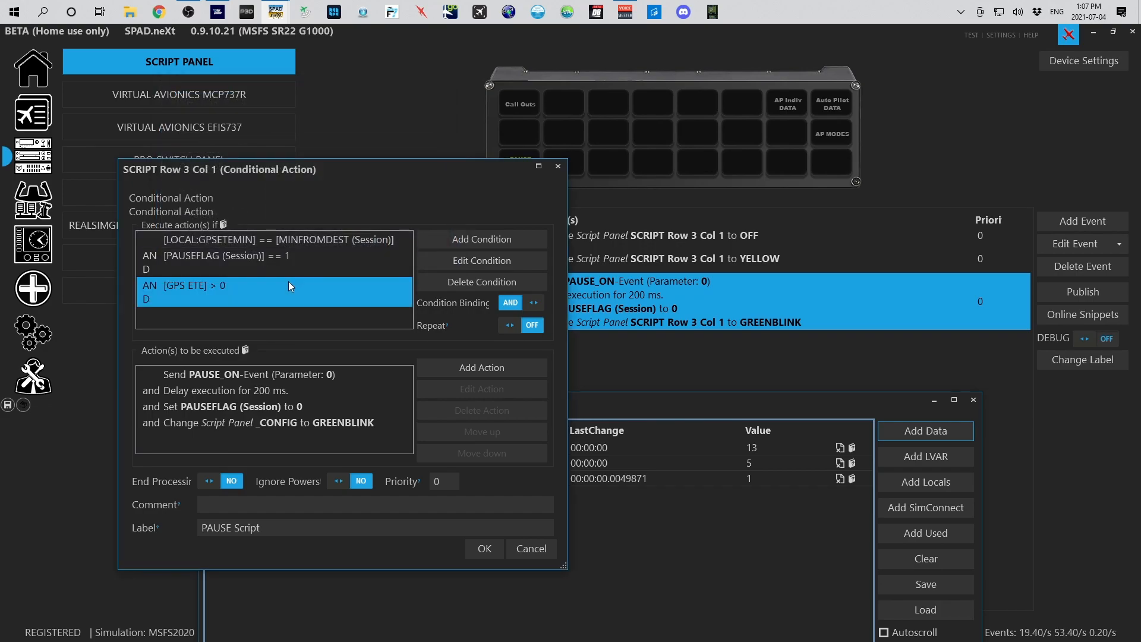
{"action": "double_click", "coordinate": [288, 281]}
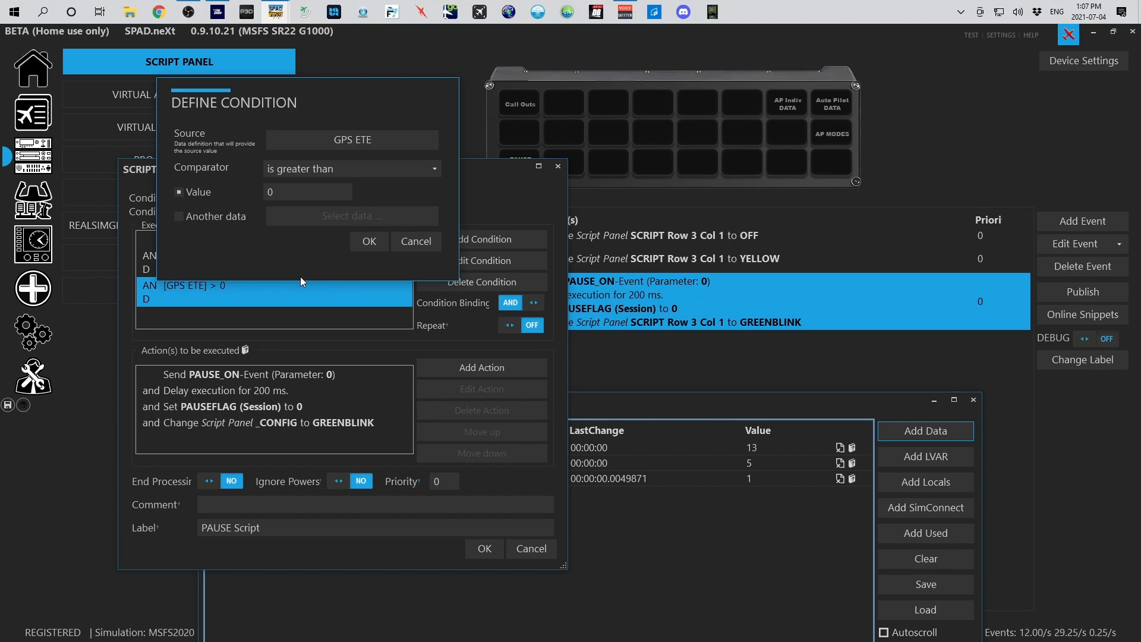
{"action": "left_click", "coordinate": [408, 250]}
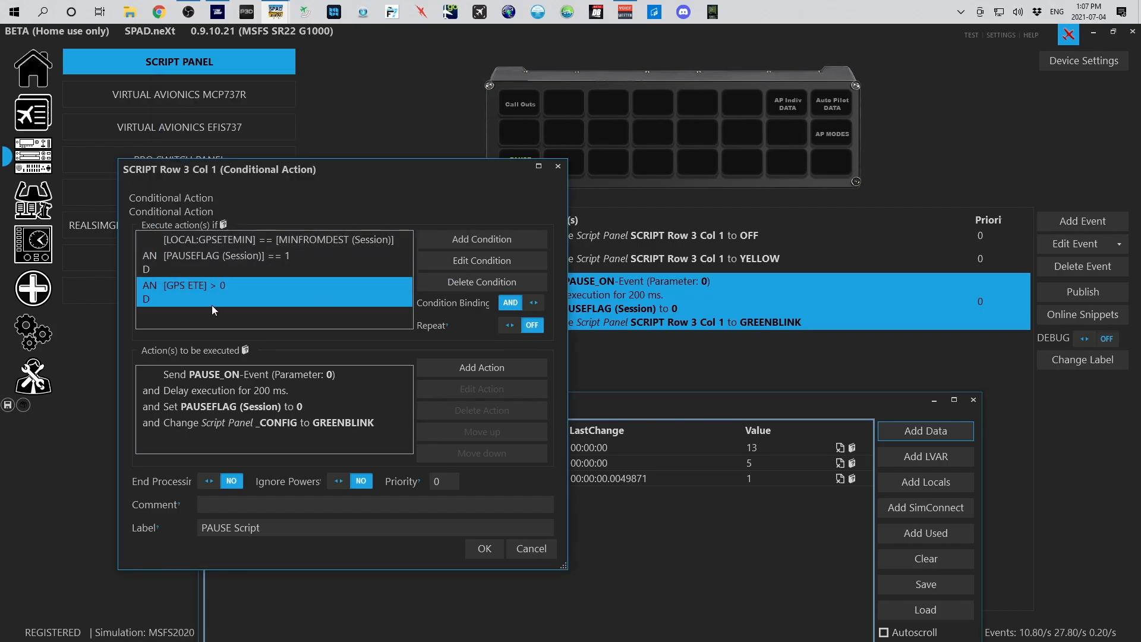
- Search the SimConnect events for "paus" under a Send Simulation-Event action, inspect PAUSE_ON and PAUSE_OFF, and cancel the selection
{"action": "left_click", "coordinate": [263, 380]}
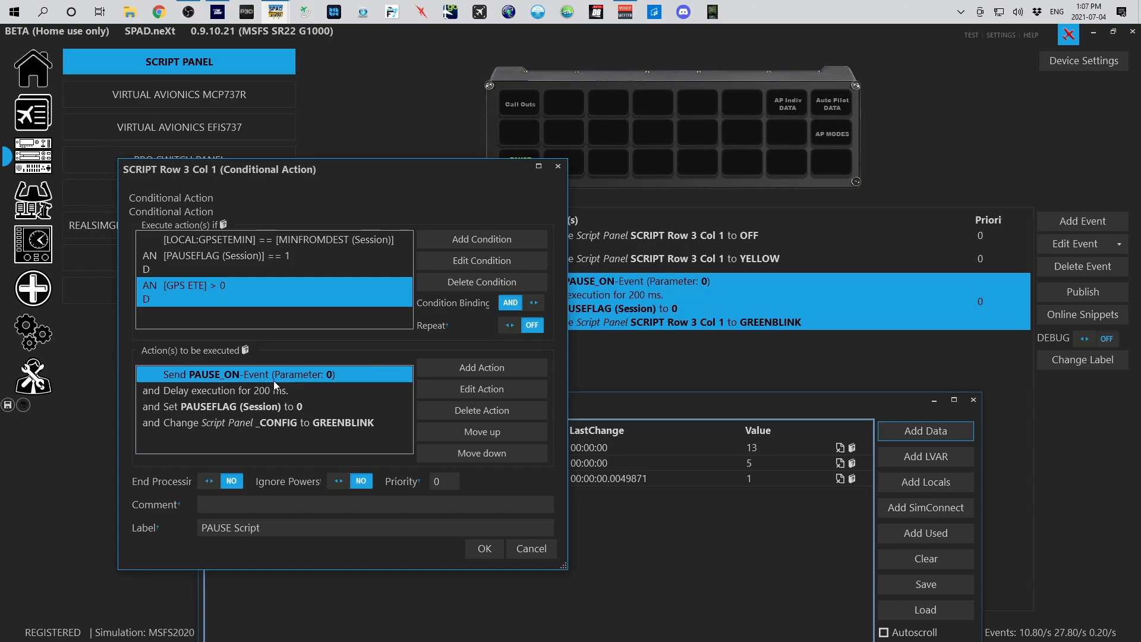
{"action": "left_click", "coordinate": [498, 367]}
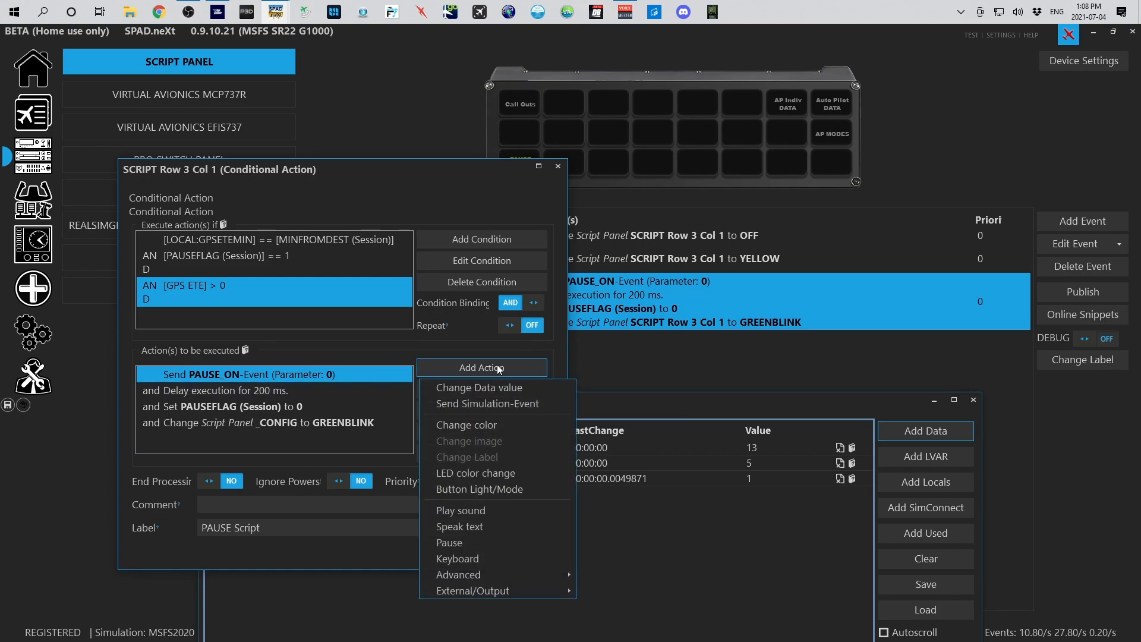
{"action": "left_click", "coordinate": [487, 399]}
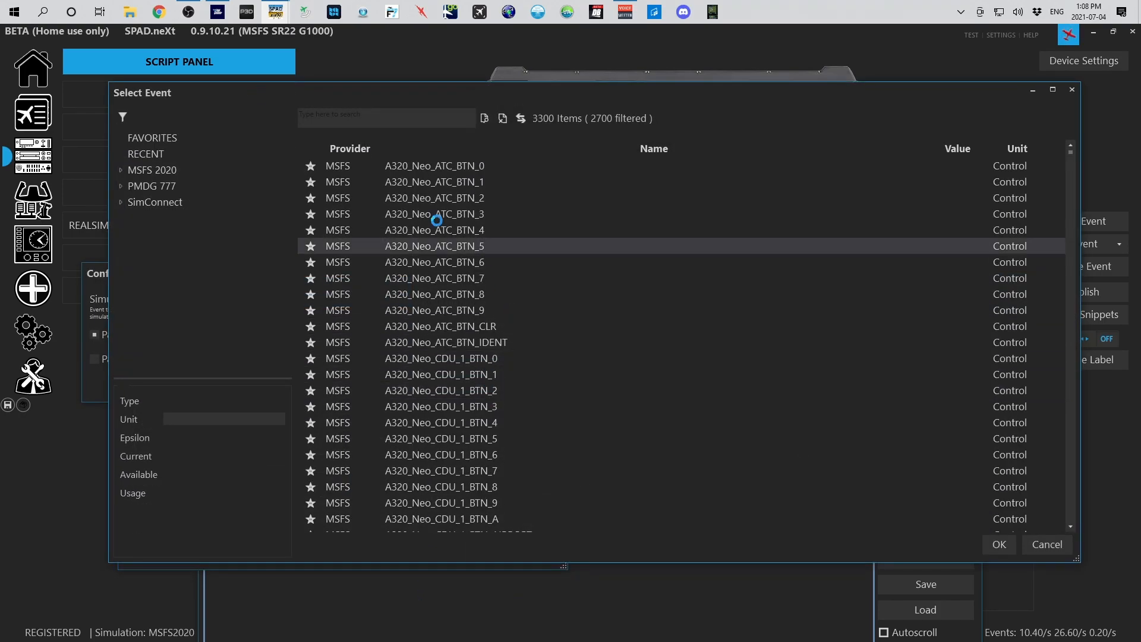
{"action": "left_click", "coordinate": [162, 200]}
{"action": "left_click", "coordinate": [358, 115]}
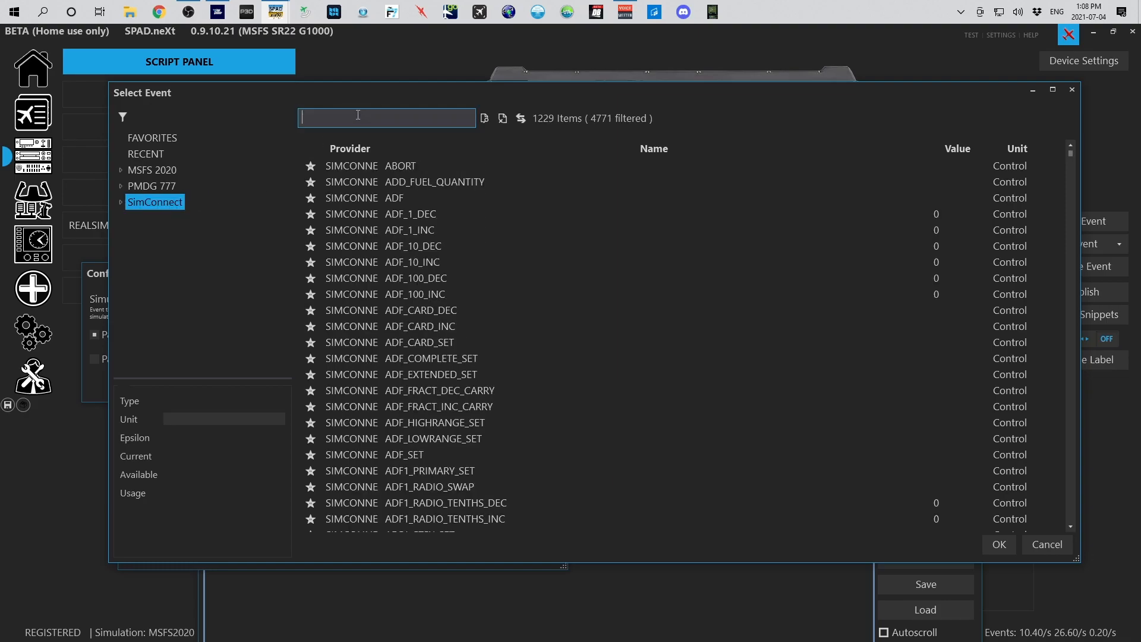
{"action": "type", "text": "paus"}
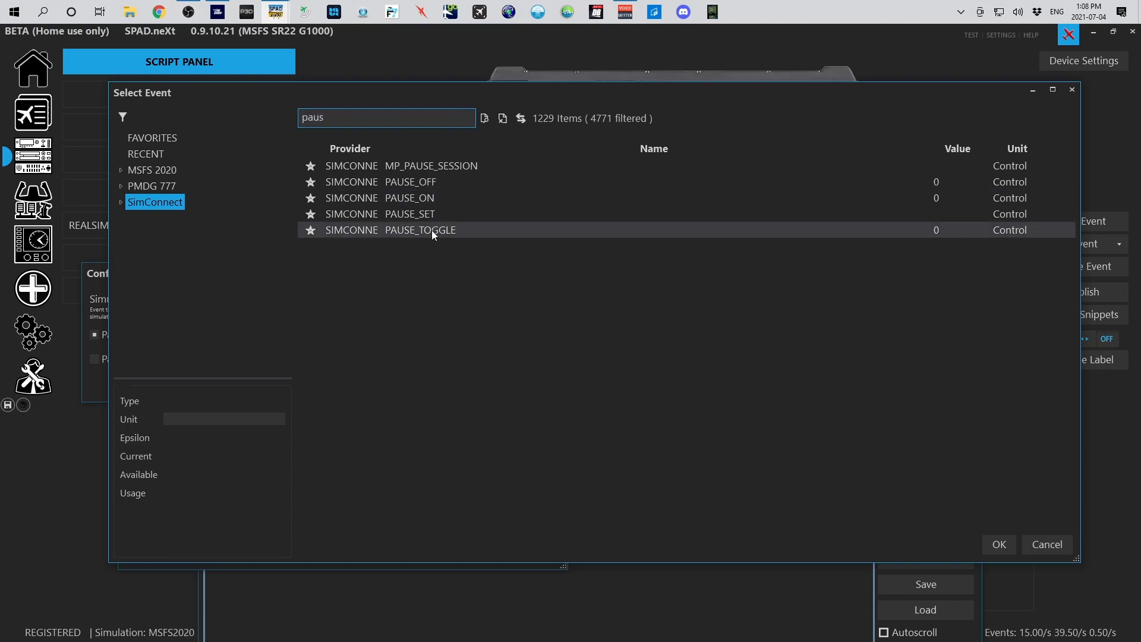
{"action": "left_click", "coordinate": [447, 198]}
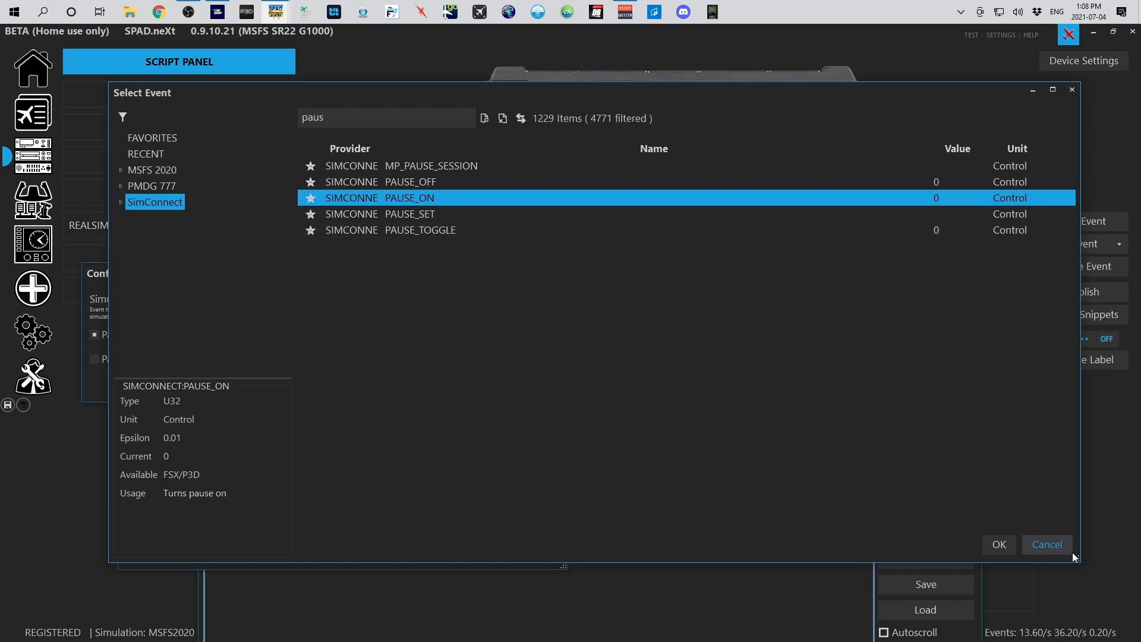
{"action": "left_click", "coordinate": [472, 181]}
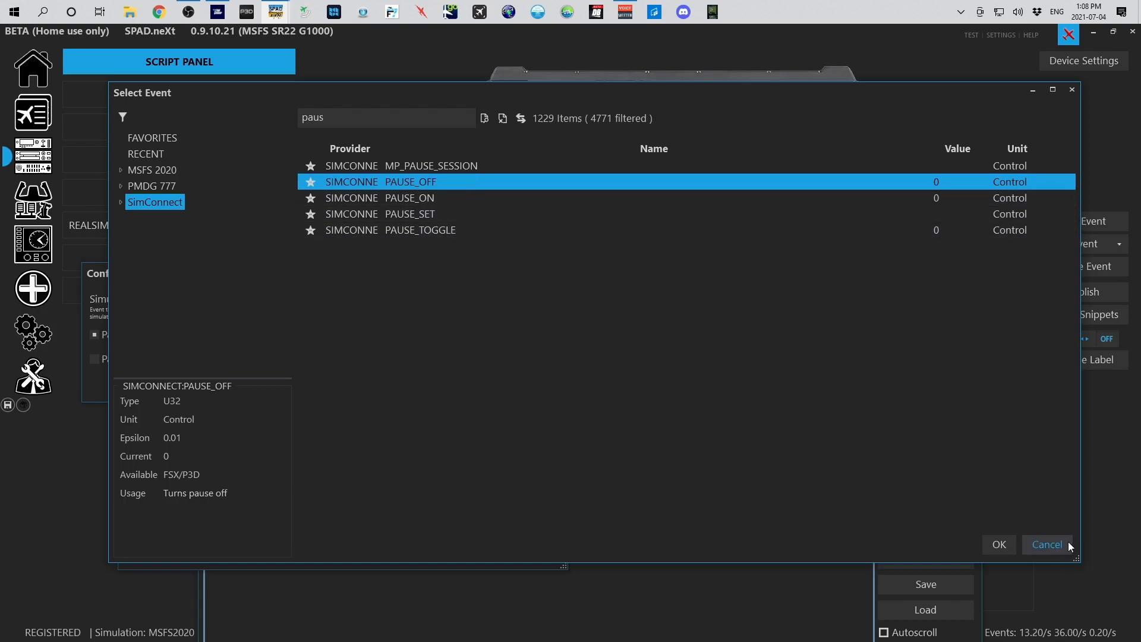
{"action": "left_click", "coordinate": [1053, 542]}
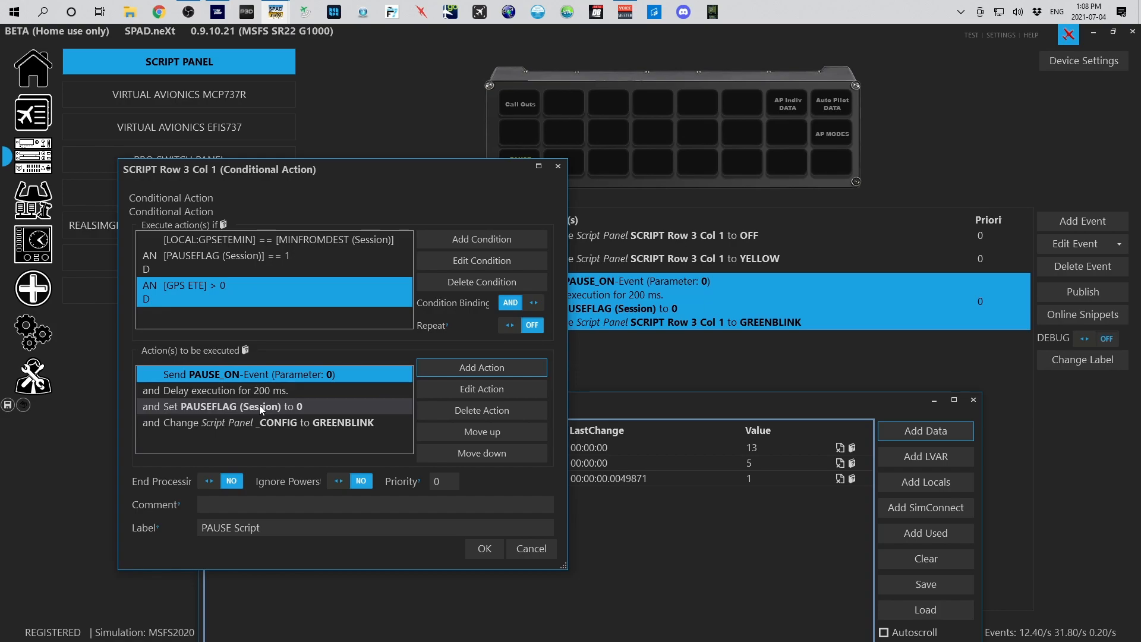
- Set the plate color in the event's Change color action for SCRIPT Row 3 Col 1 to Green, and save the event and the profile
{"action": "left_click", "coordinate": [247, 390]}
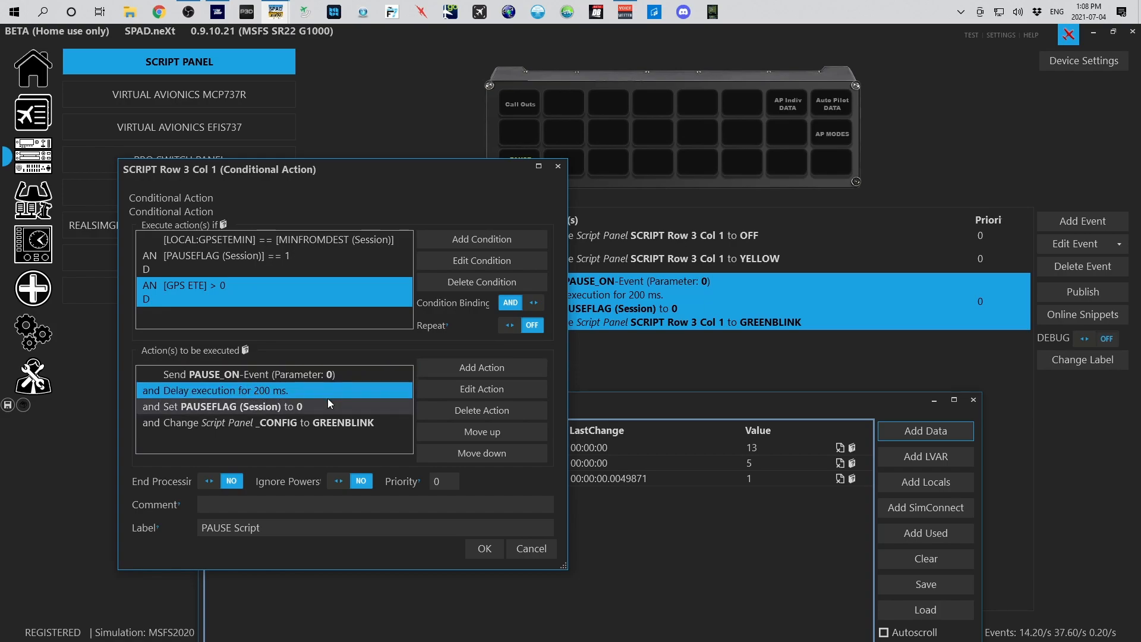
{"action": "left_click", "coordinate": [273, 407]}
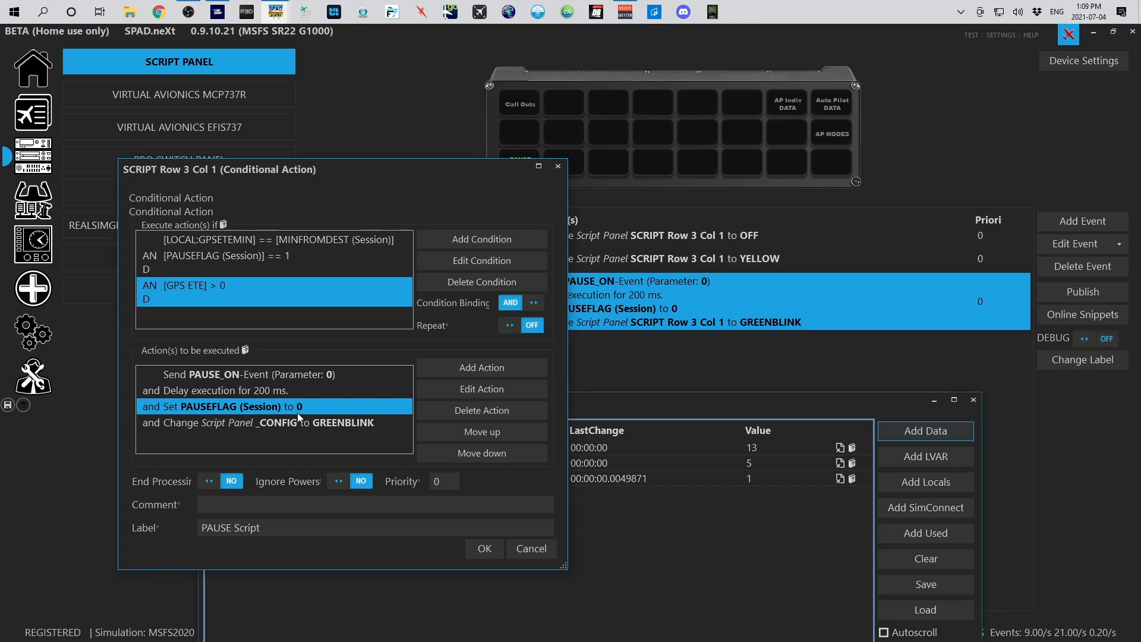
{"action": "left_click", "coordinate": [279, 423]}
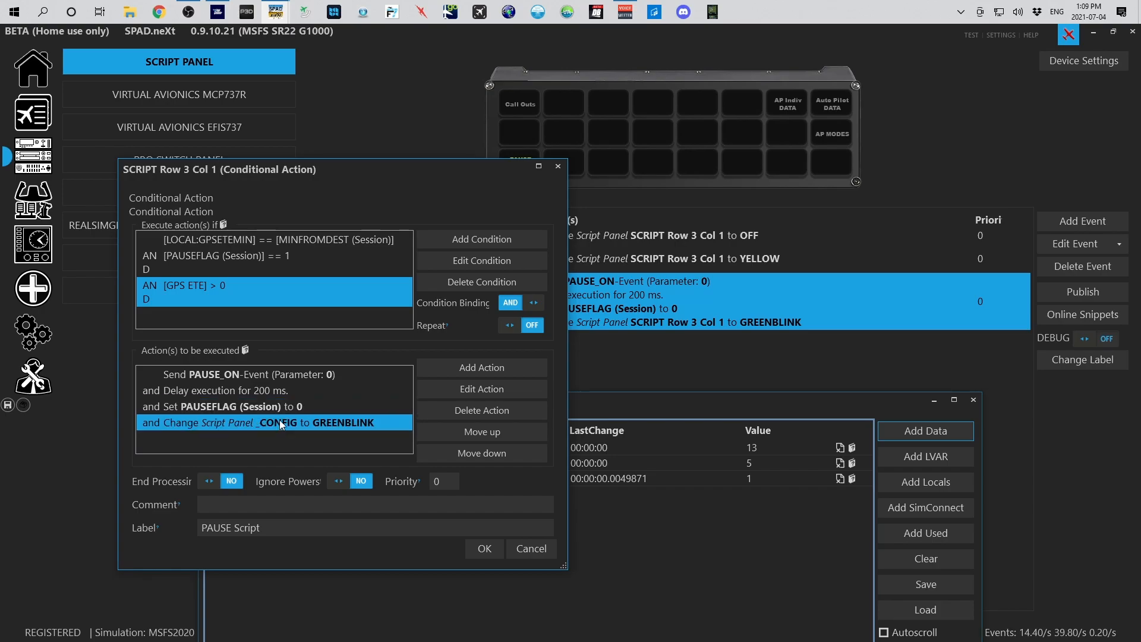
{"action": "double_click", "coordinate": [287, 426]}
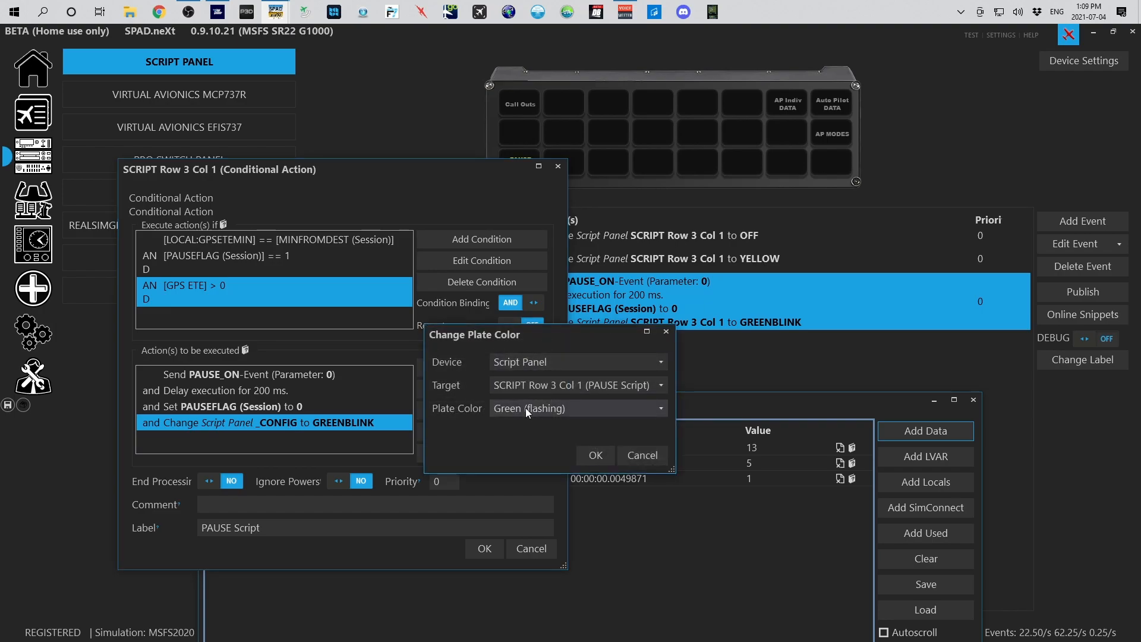
{"action": "left_click", "coordinate": [525, 408]}
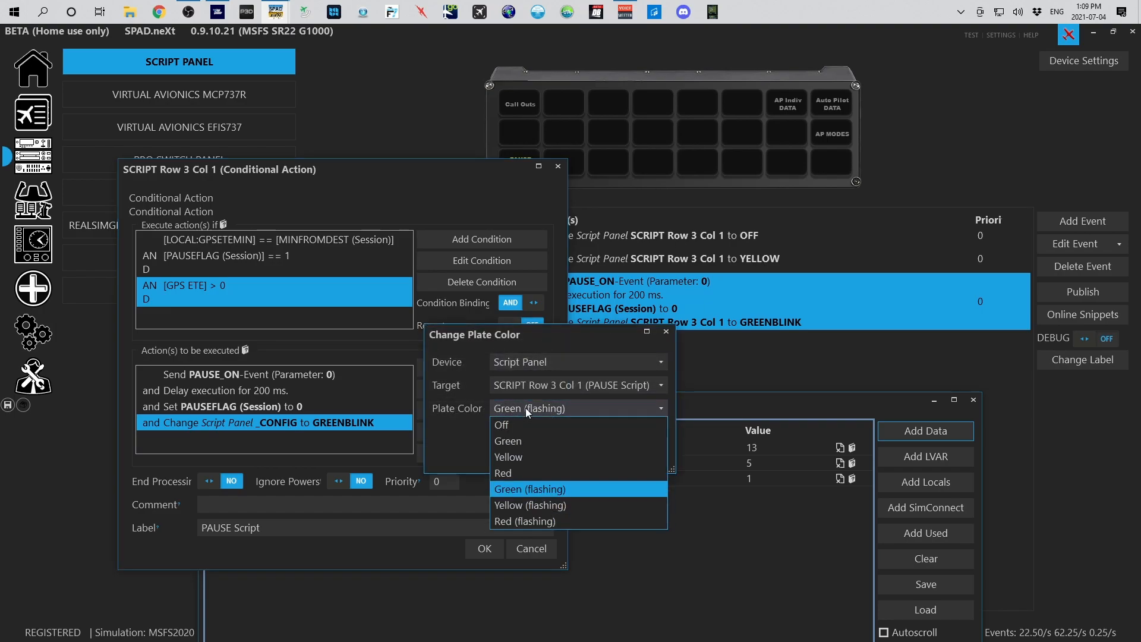
{"action": "left_click", "coordinate": [525, 441]}
{"action": "left_click", "coordinate": [564, 456]}
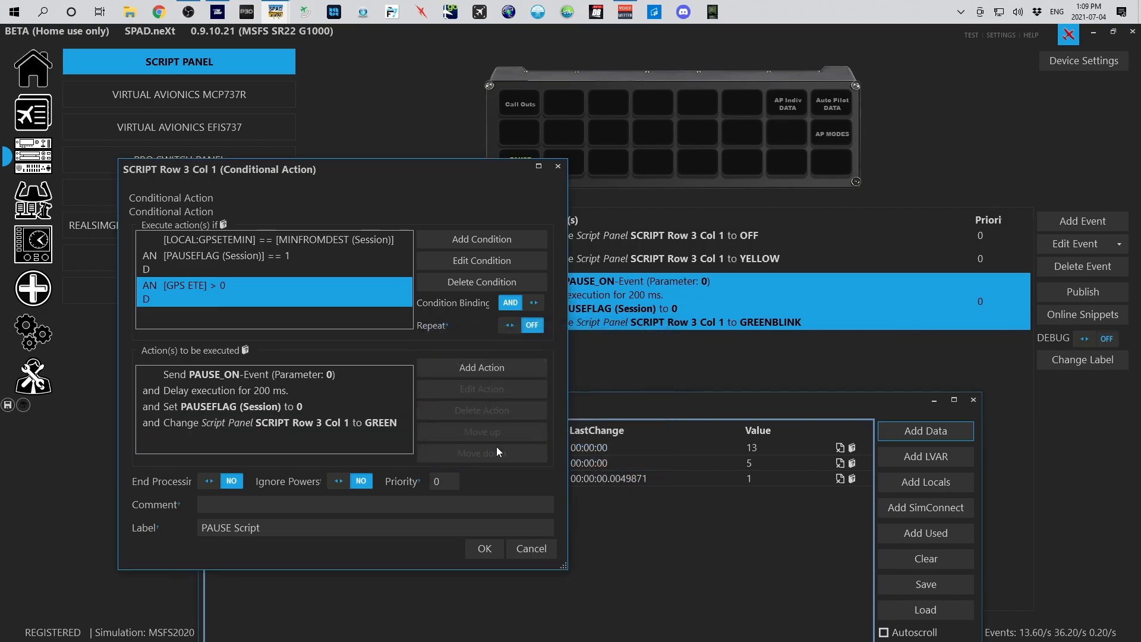
{"action": "left_click", "coordinate": [482, 549]}
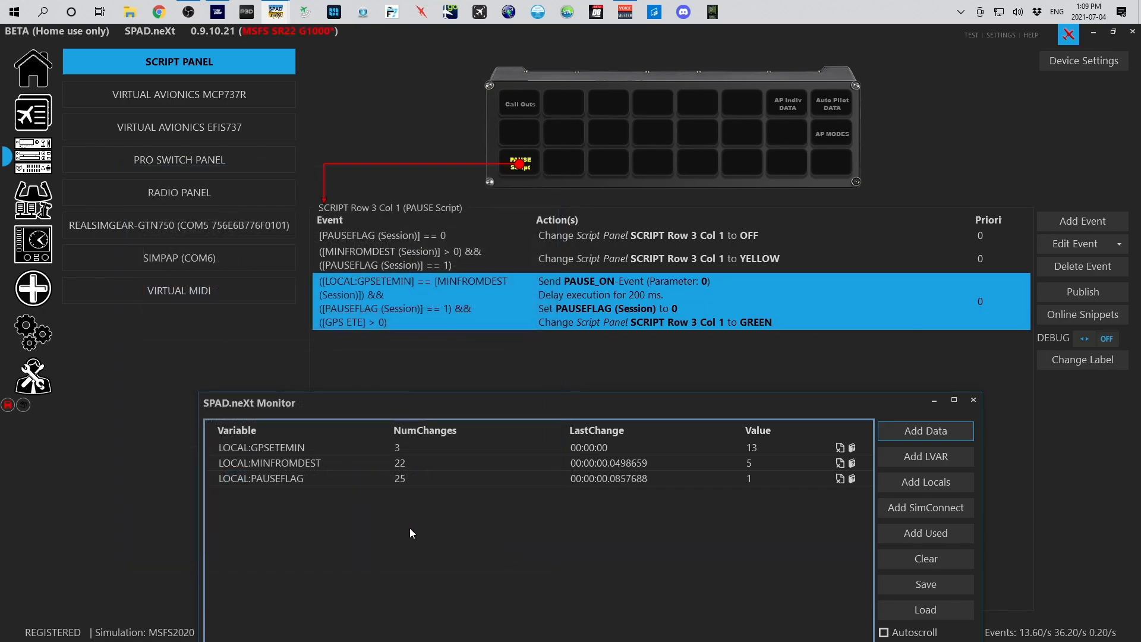
{"action": "left_click", "coordinate": [12, 407]}
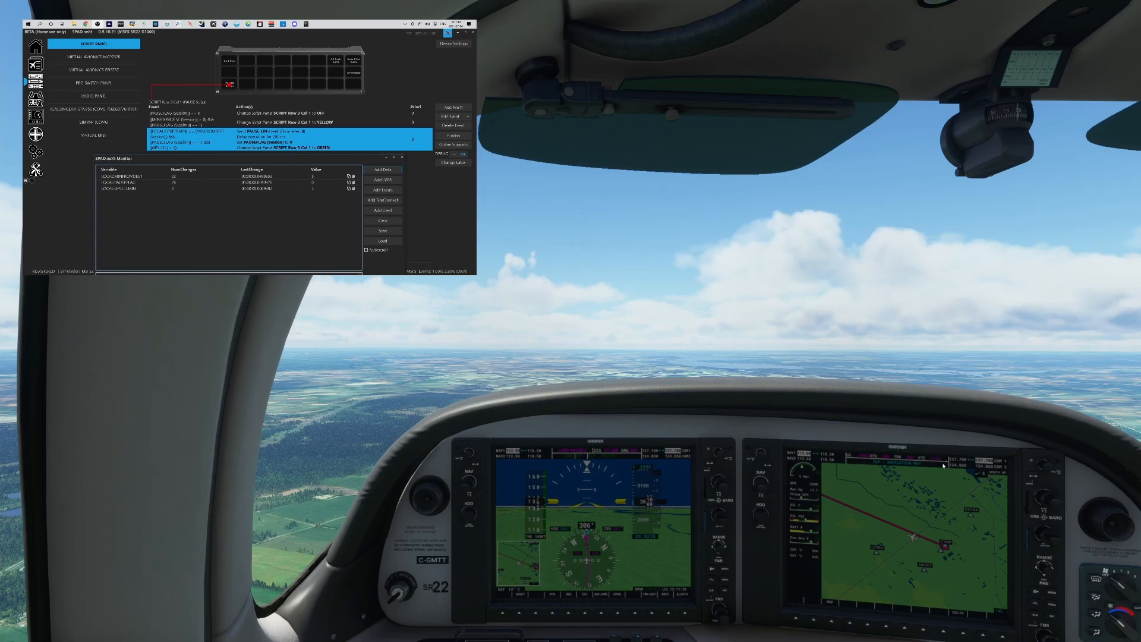
- Examine the ETE readout on the Garmin navigation map in the flight simulator cockpit
{"action": "scroll", "coordinate": [933, 462], "scroll_direction": "up", "scroll_amount": 5}
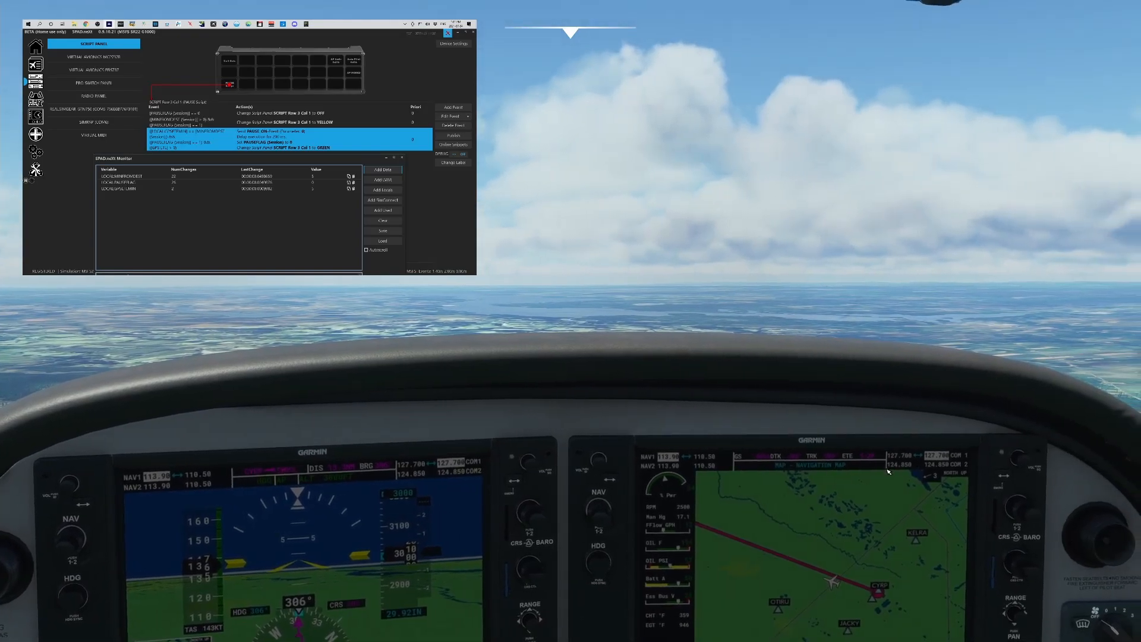
{"action": "scroll", "coordinate": [885, 469], "scroll_direction": "up", "scroll_amount": 3}
{"action": "left_click_drag", "start_coordinate": [885, 468], "coordinate": [767, 413]}
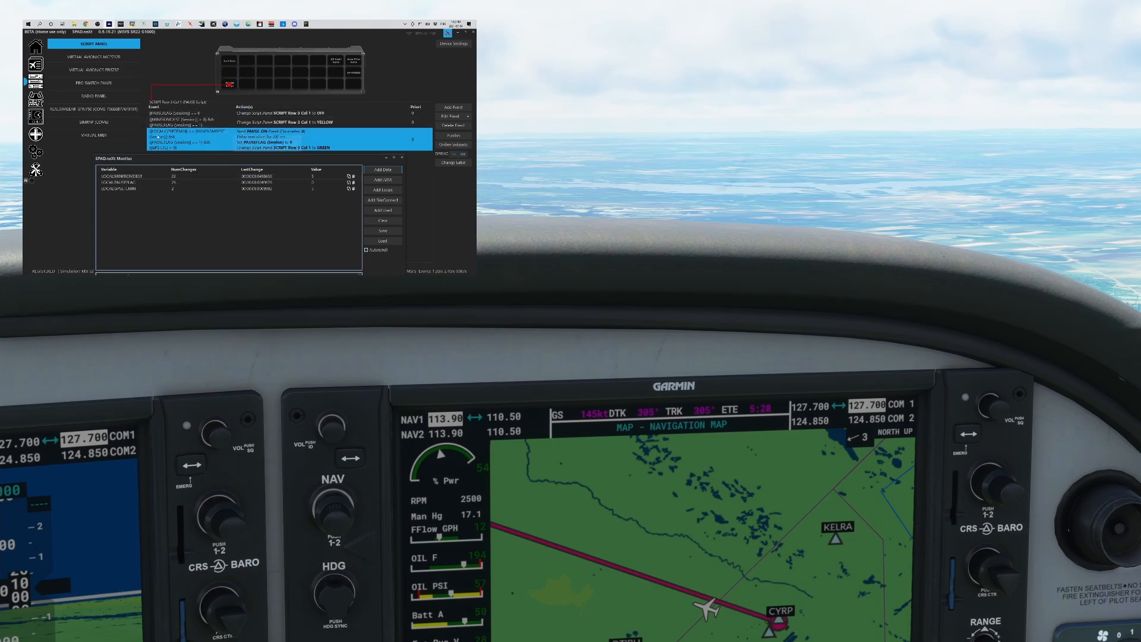
{"action": "scroll", "coordinate": [784, 322], "scroll_direction": "down", "scroll_amount": 5}
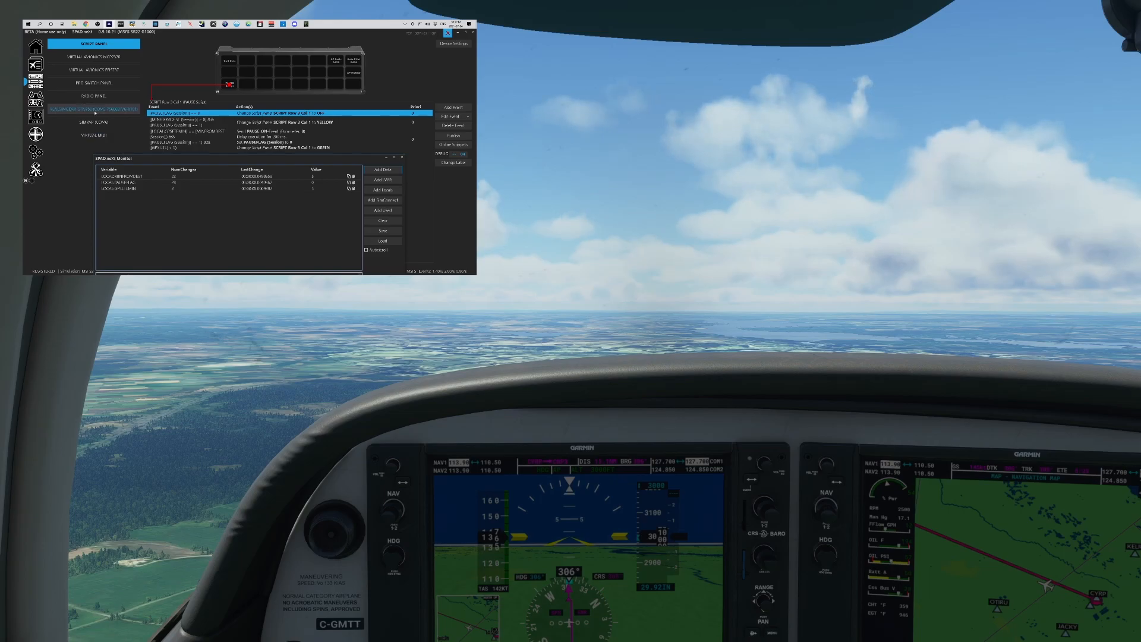
- Enter a new value for the LOCAL:MINFROMDEST variable in the SPAD.neXt Monitor and confirm it
{"action": "left_click", "coordinate": [190, 126]}
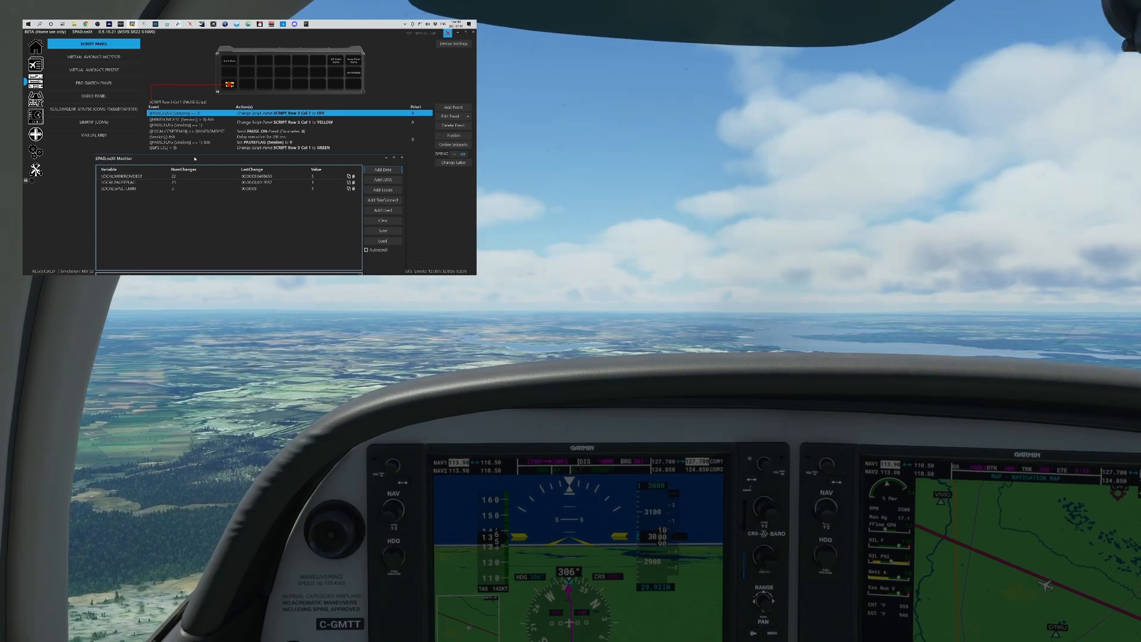
{"action": "left_click", "coordinate": [313, 177]}
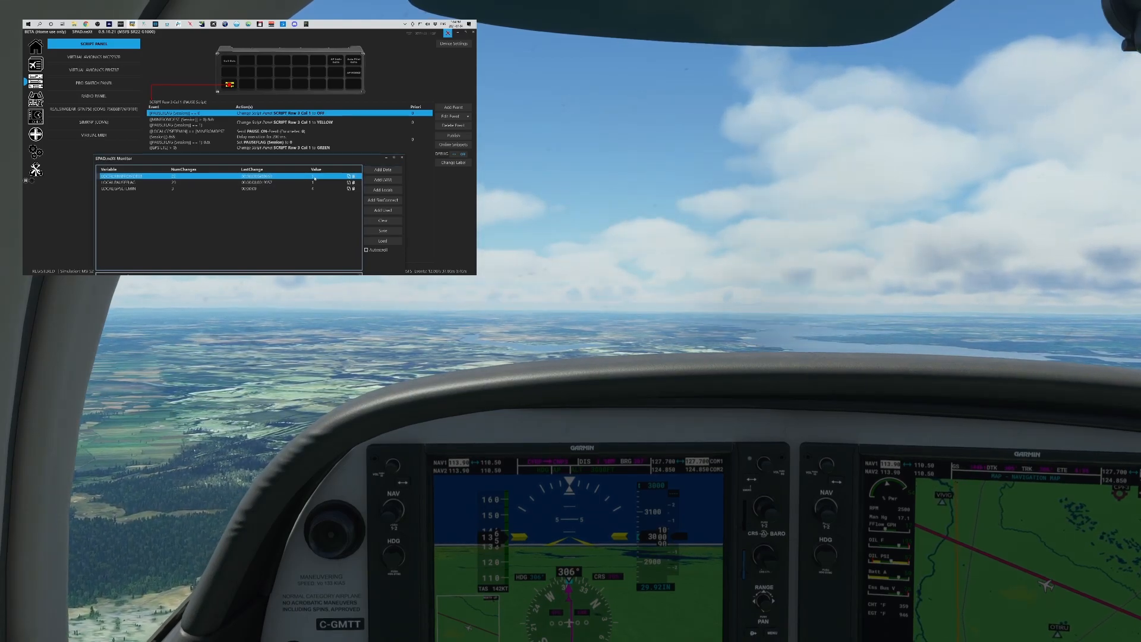
{"action": "left_click", "coordinate": [313, 177]}
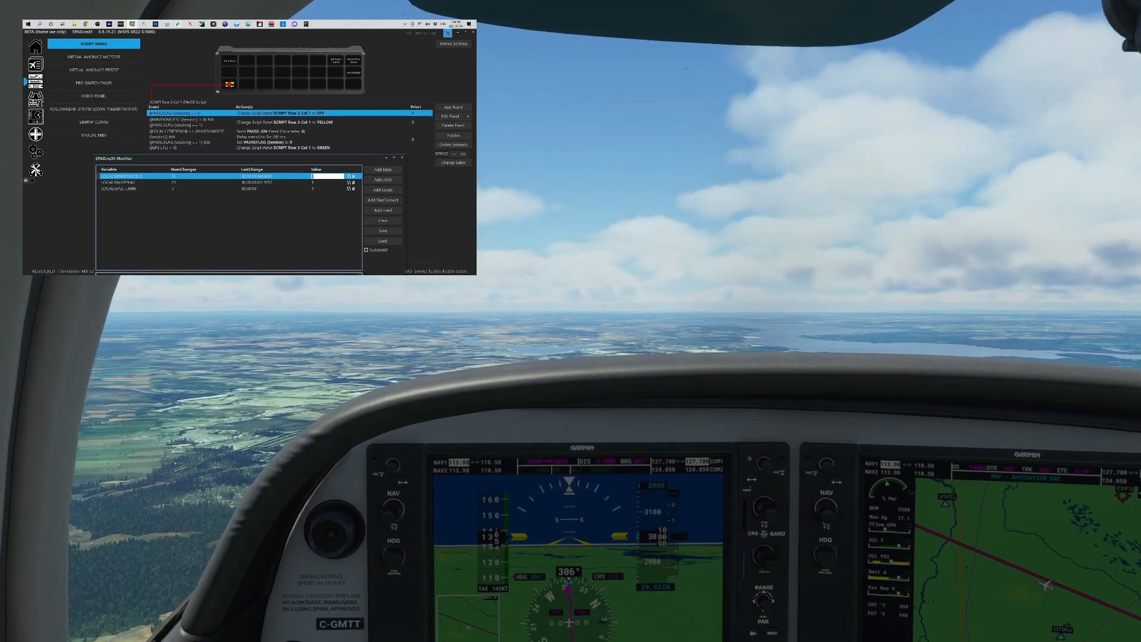
{"action": "key", "text": "Return"}
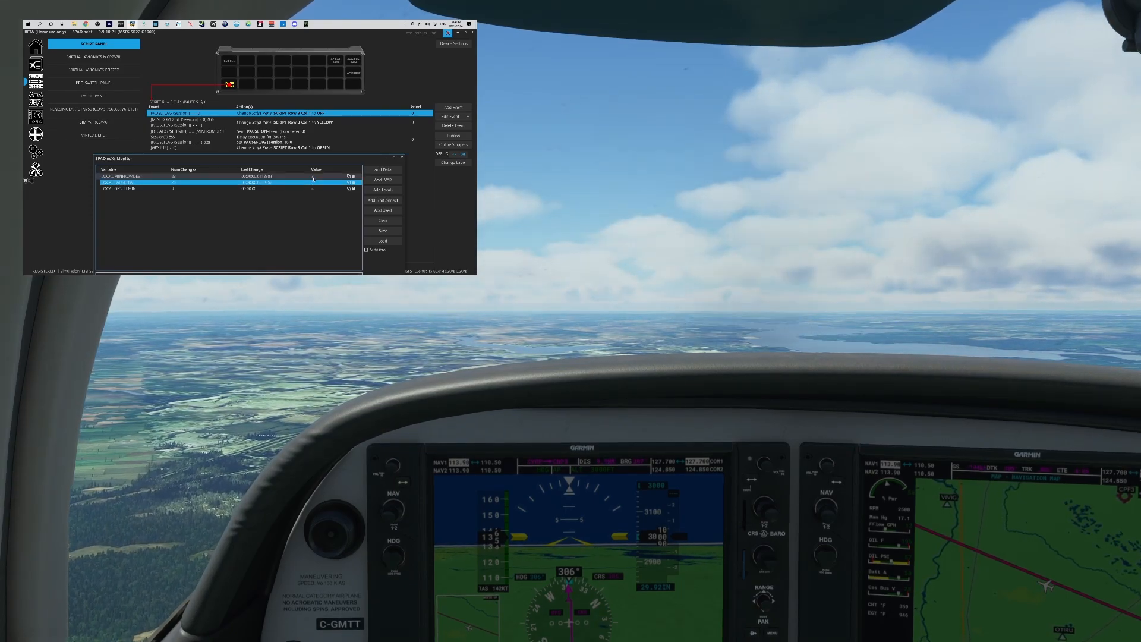